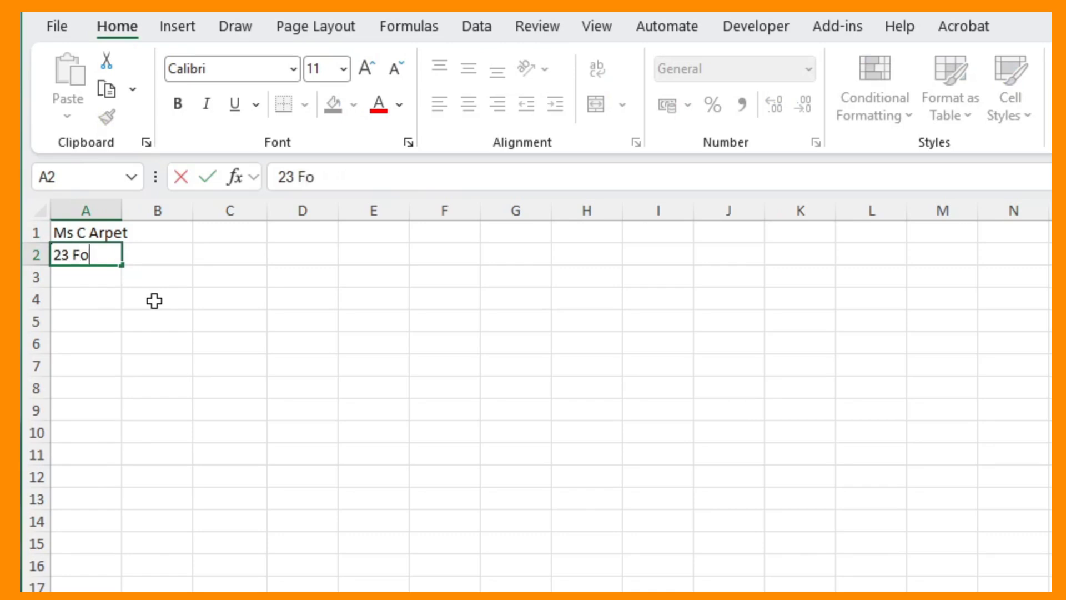
Complete the customer's postal address in A2 to A5, with street, town, county and postcode on separate rows.
key("Return")
type("suburbu")
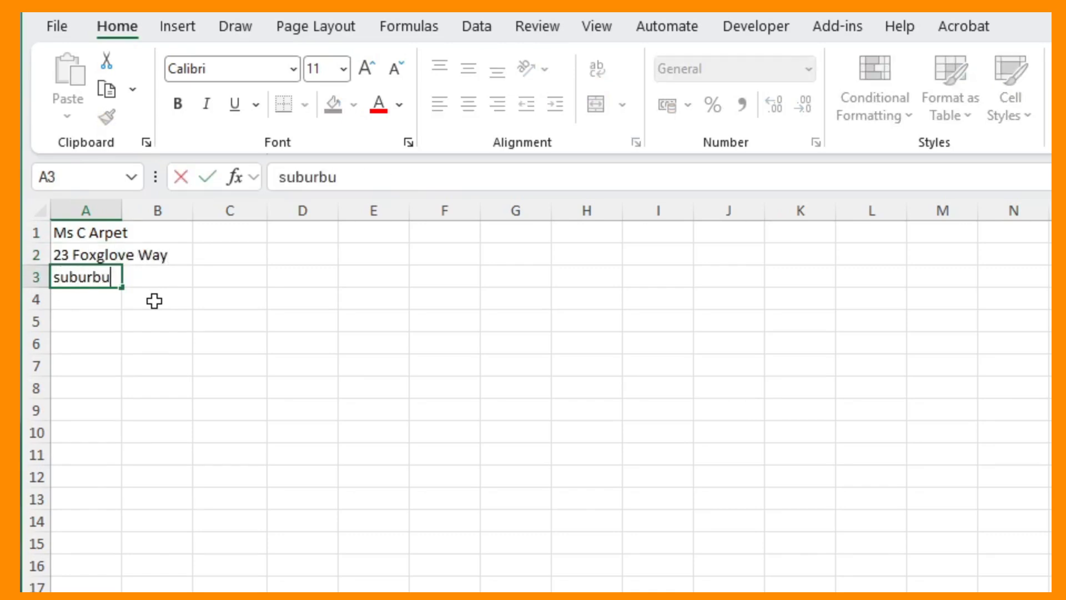
key("BackSpace")
type("ia")
key("Return")
type("Wiltshire")
key("Return")
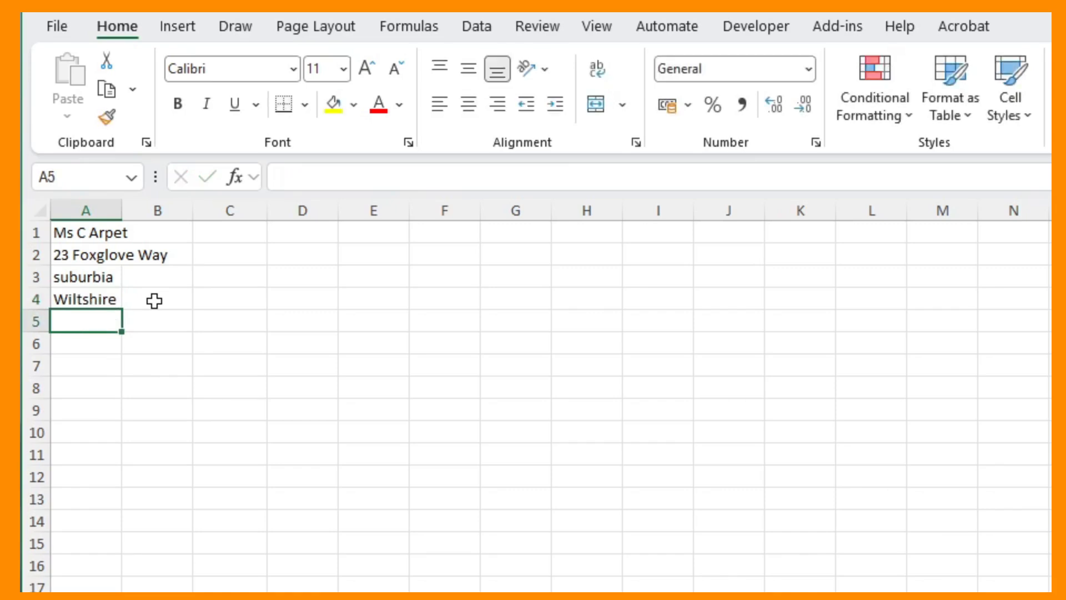
type("SW1 4AA")
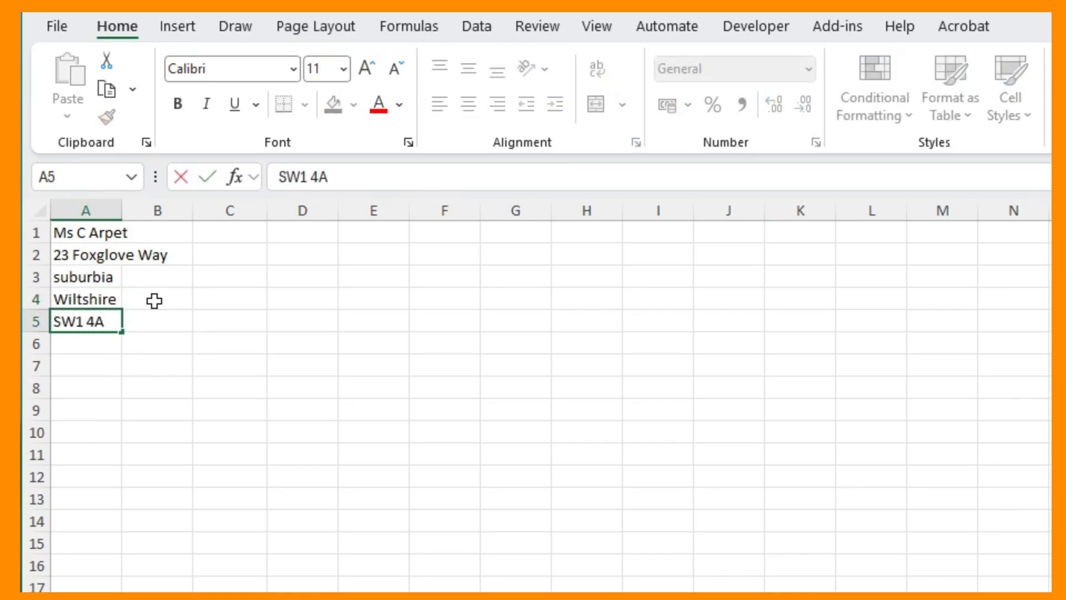
key("Return")
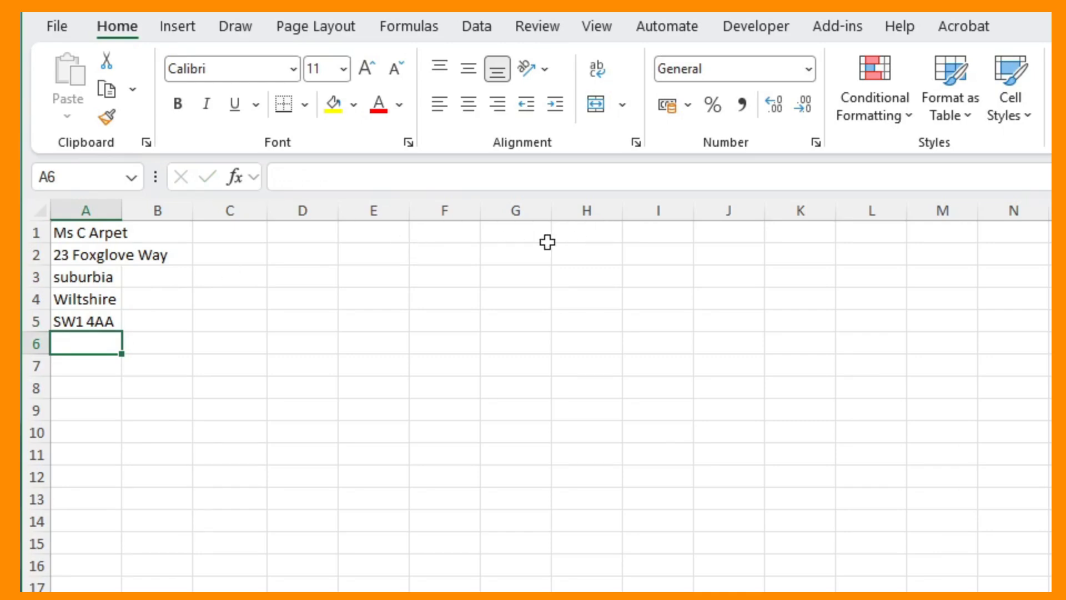
Enter the company name Crown Carpets Ltd in H1 and the first line of its address in H2.
left_click(575, 233)
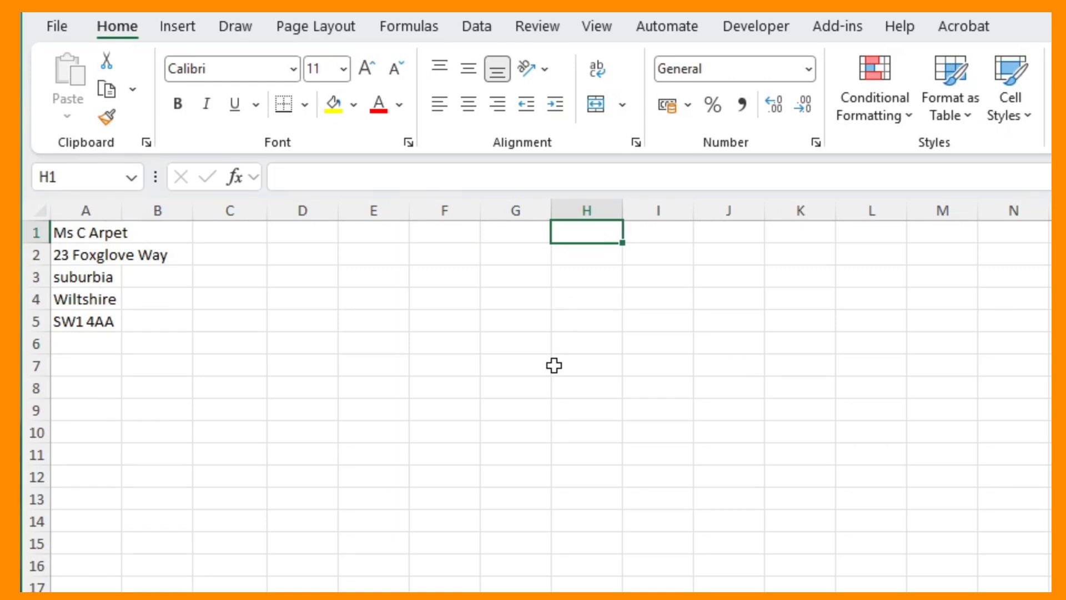
type("Crown ")
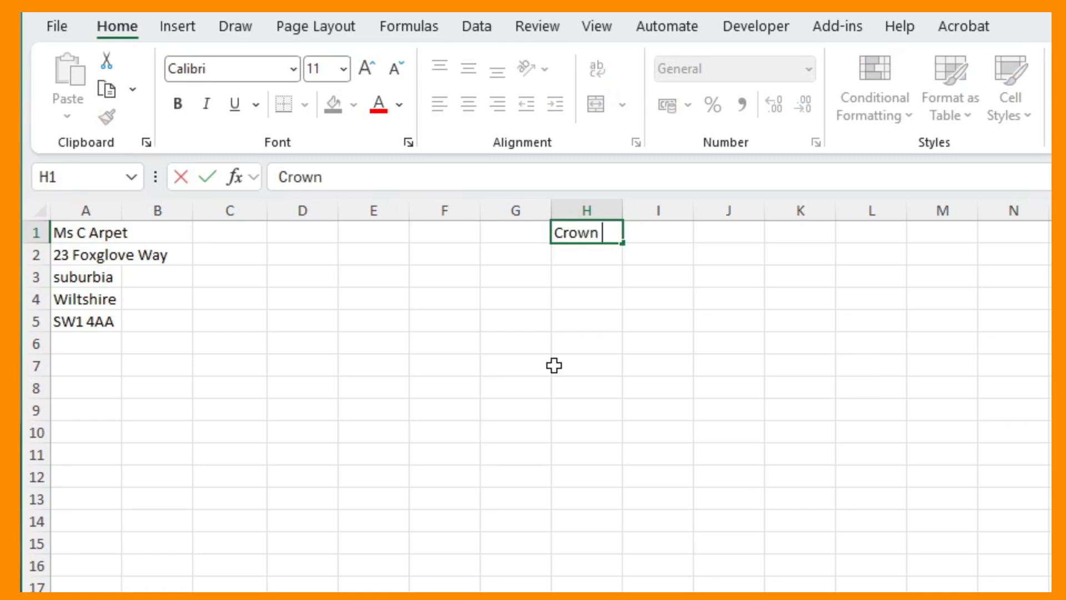
type("Carpets Ltd")
key("Return")
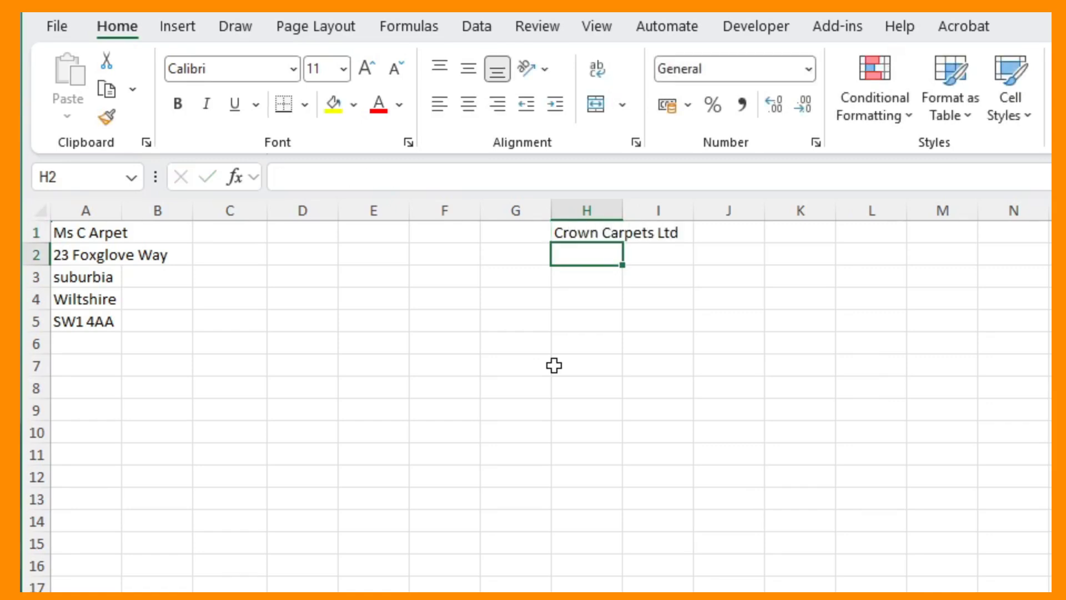
type("4B Retail park")
key("Return")
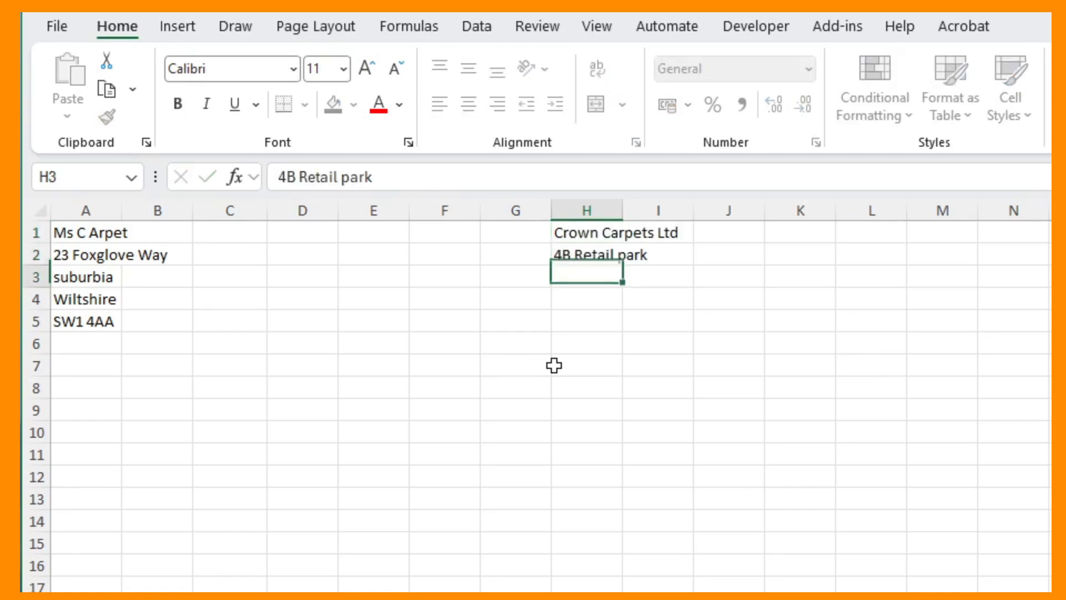
Complete the company's address with the town in H3, the county in H4 and the postcode in H5.
type("Swindon")
key("Return")
type("Wils")
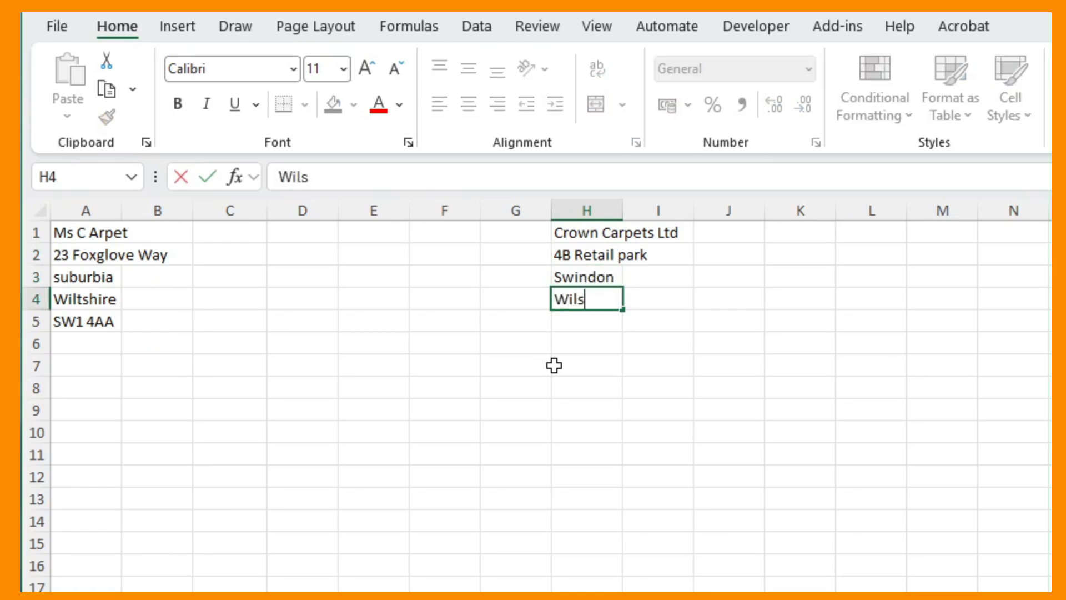
type("tshire")
key("BackSpace")
key("BackSpace")
key("BackSpace")
key("BackSpace")
key("BackSpace")
key("BackSpace")
key("BackSpace")
type("tshire")
key("Return")
type("SE")
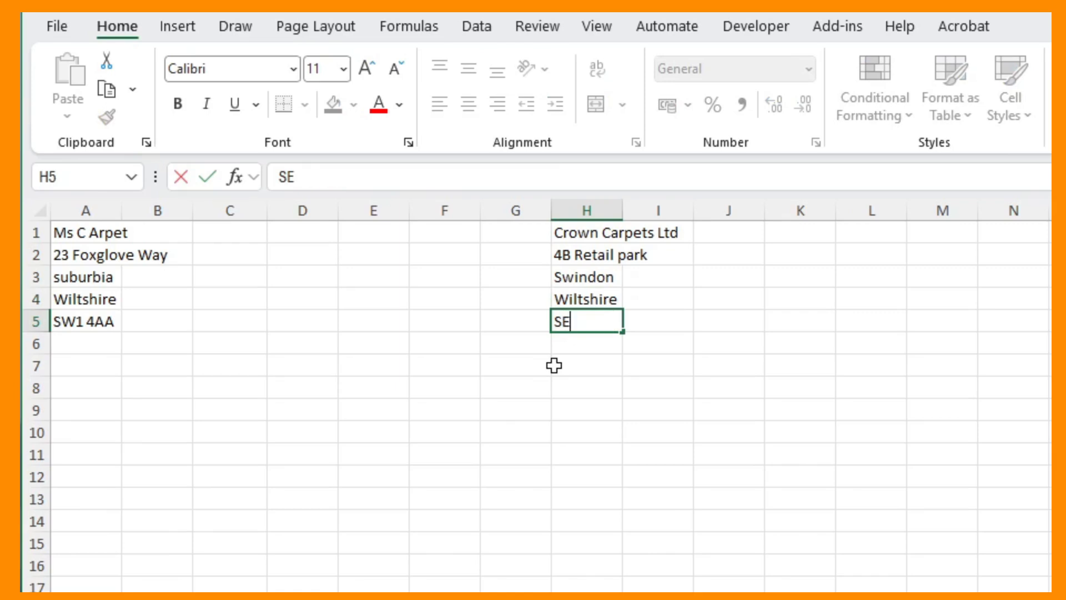
type("2 4QQ")
key("Return")
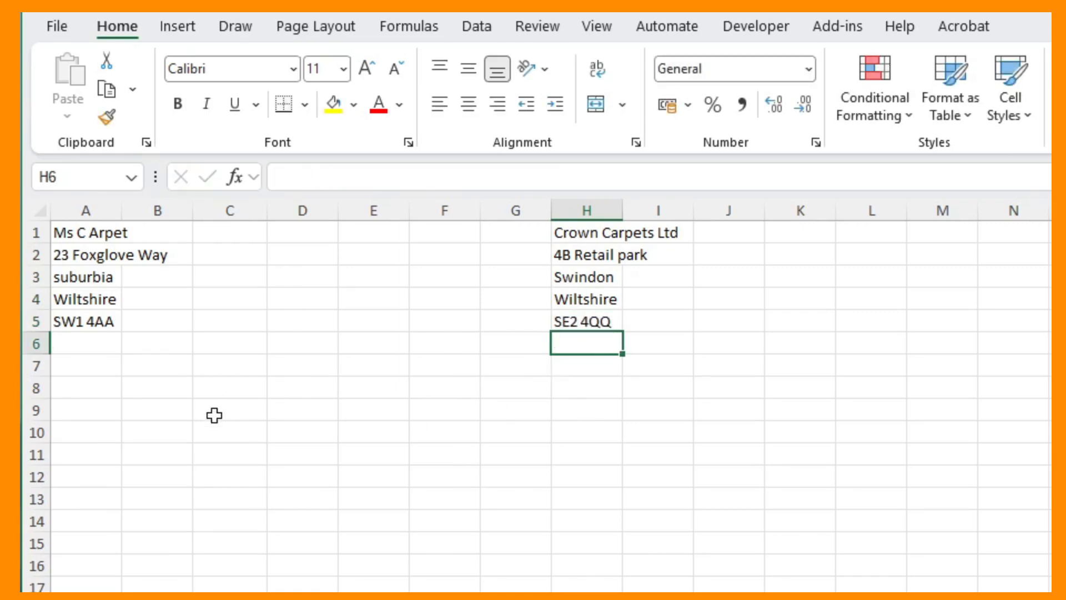
Enter the dimension labels "Length:" in B12 and "Width" in B13.
left_click(172, 478)
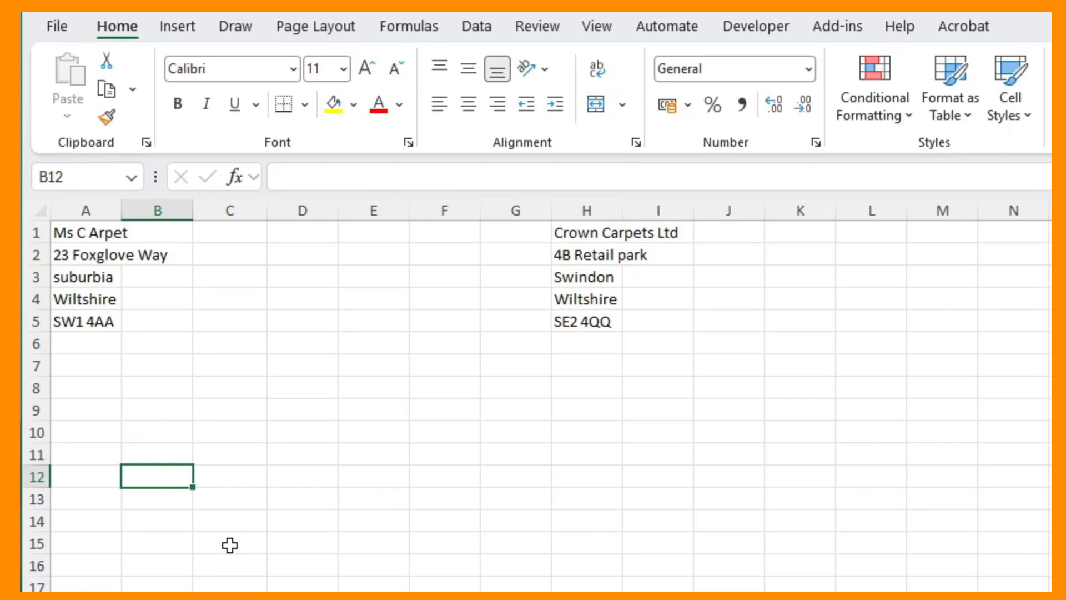
type("Le")
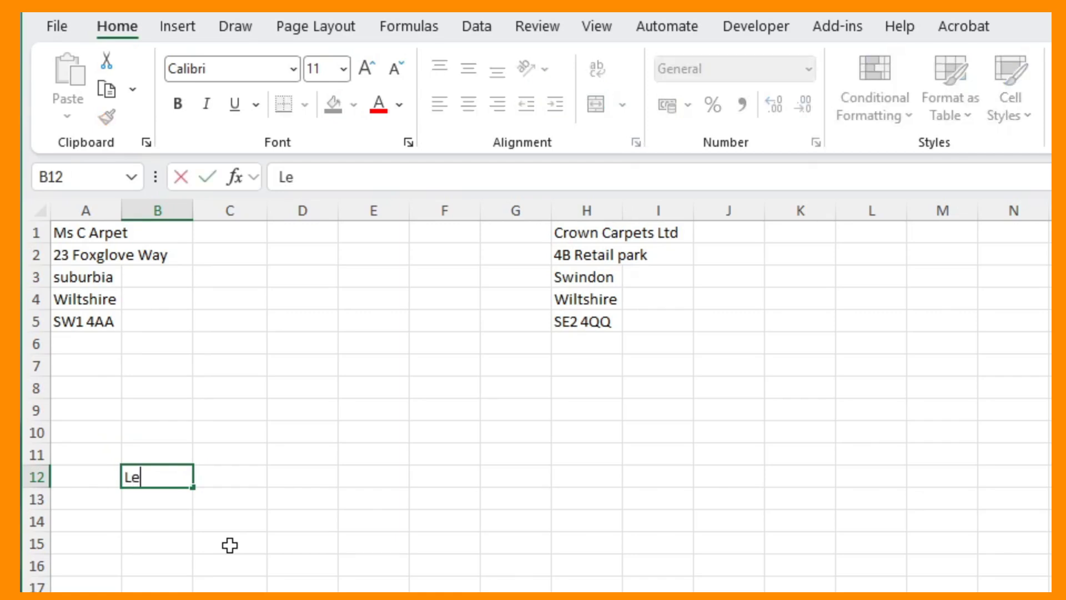
type("ngth:")
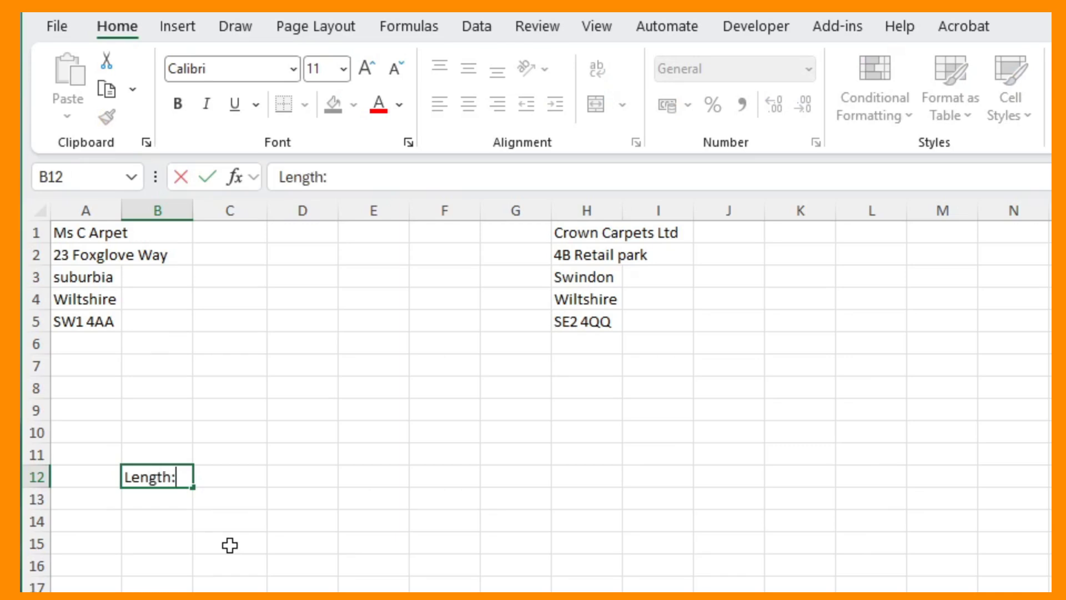
key("Return")
type("Width")
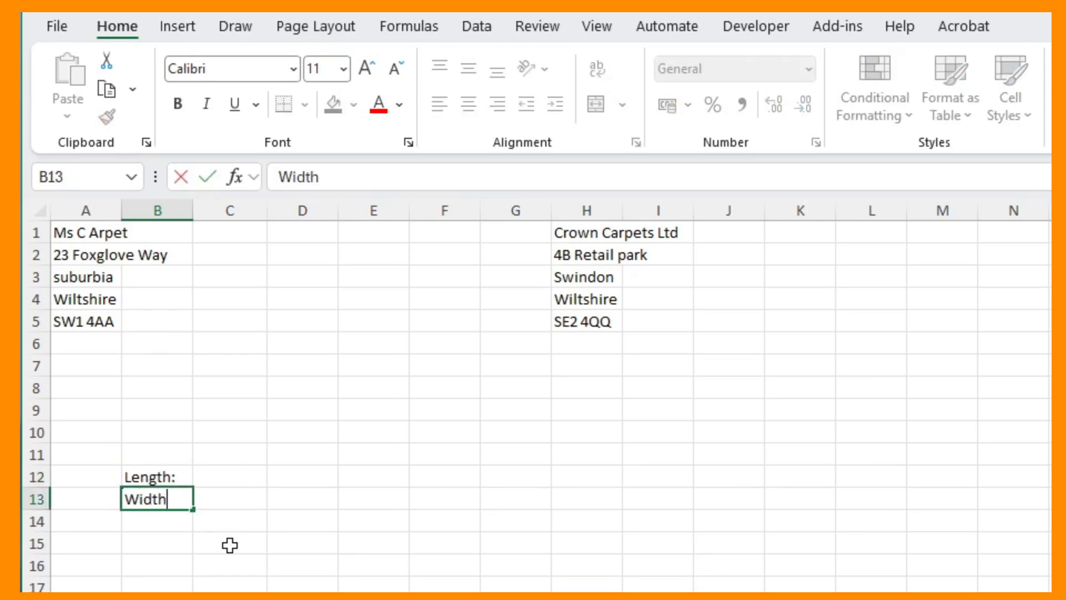
key("Return")
Enter the calculation labels "Area:" in B15 and "Perimeter:" in B16.
key("Return")
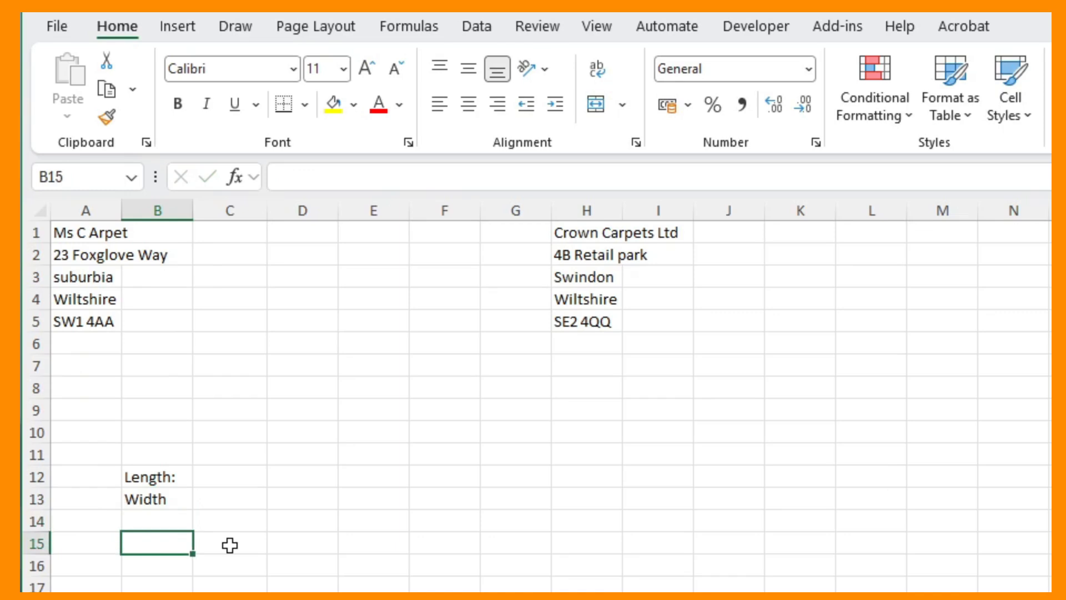
type("Area:")
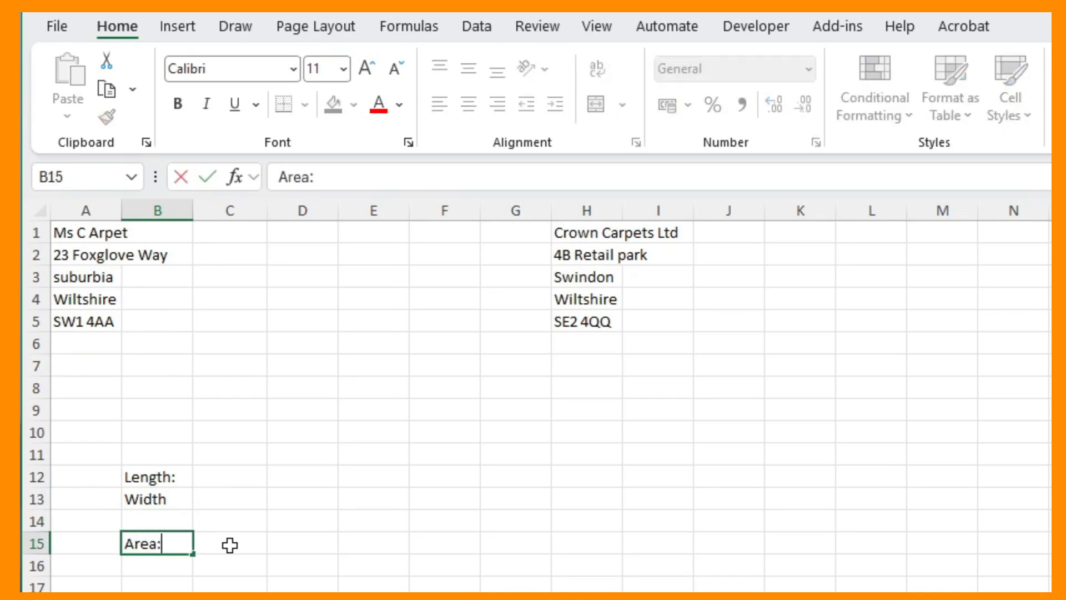
key("Return")
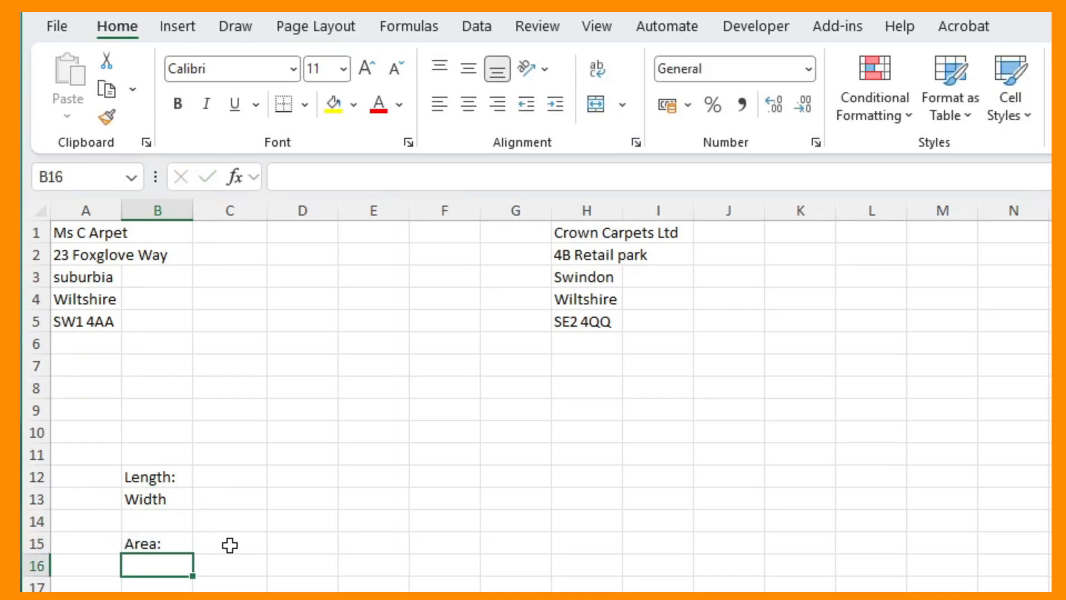
type("Perimeter:")
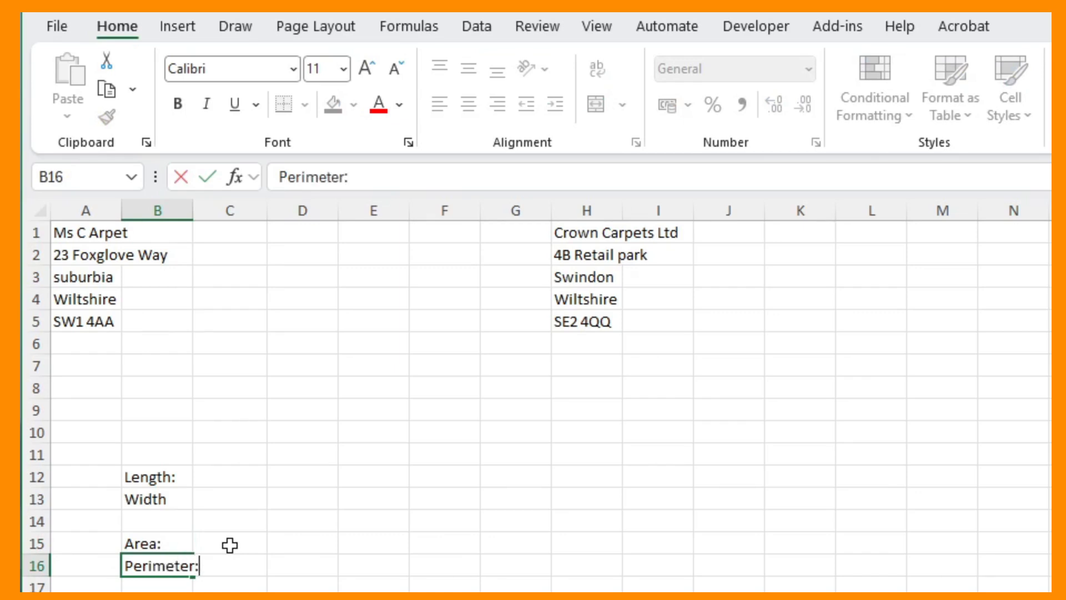
key("Return")
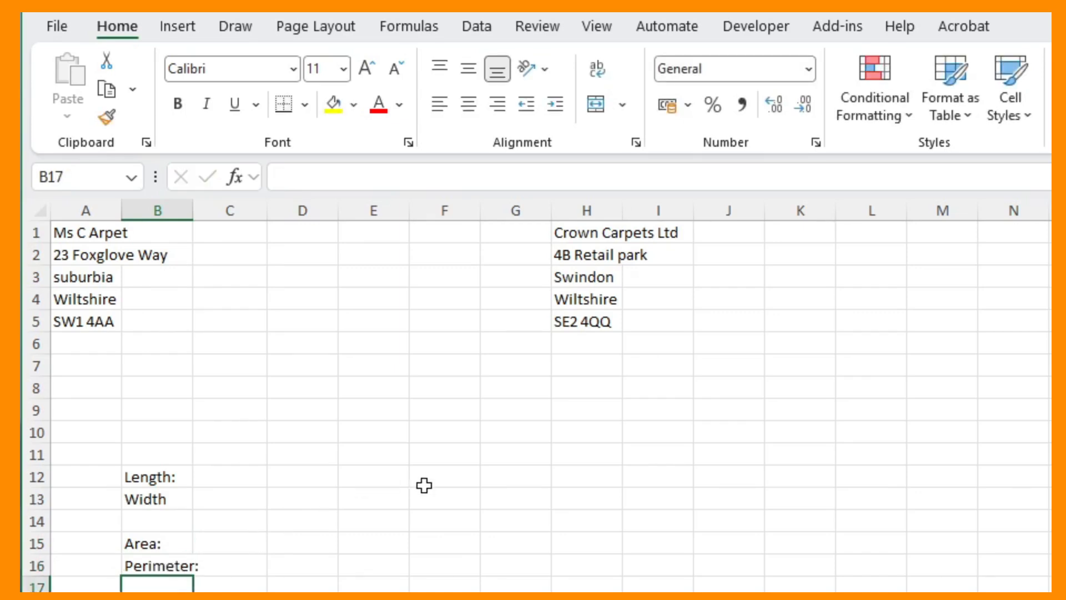
Enter a length of 4.5 in E12 and a width of 2 in E13, each with the unit m in column F.
left_click(395, 480)
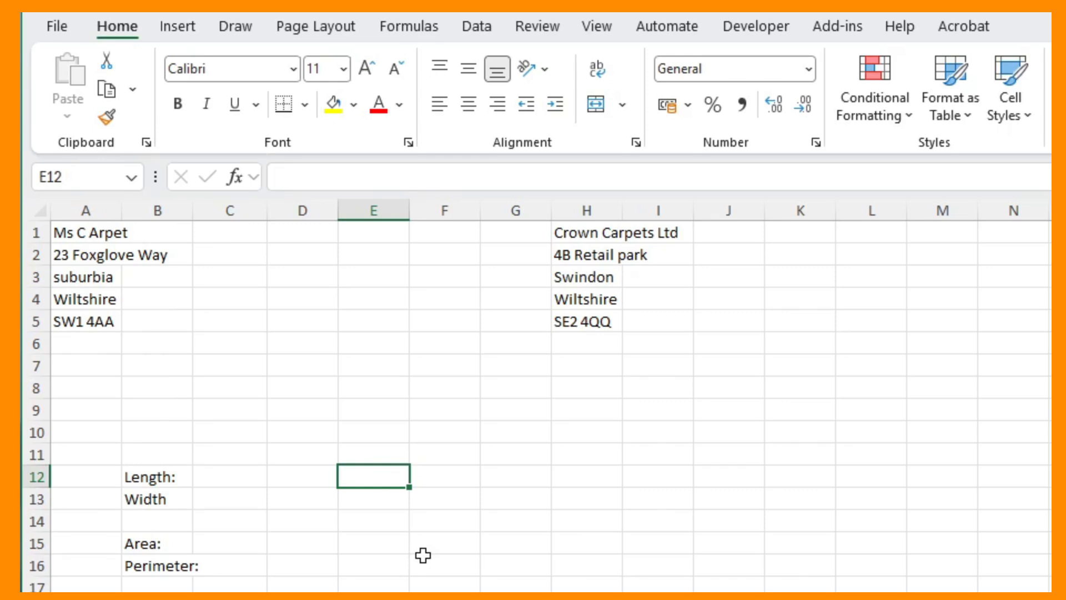
type("4.5")
key("Tab")
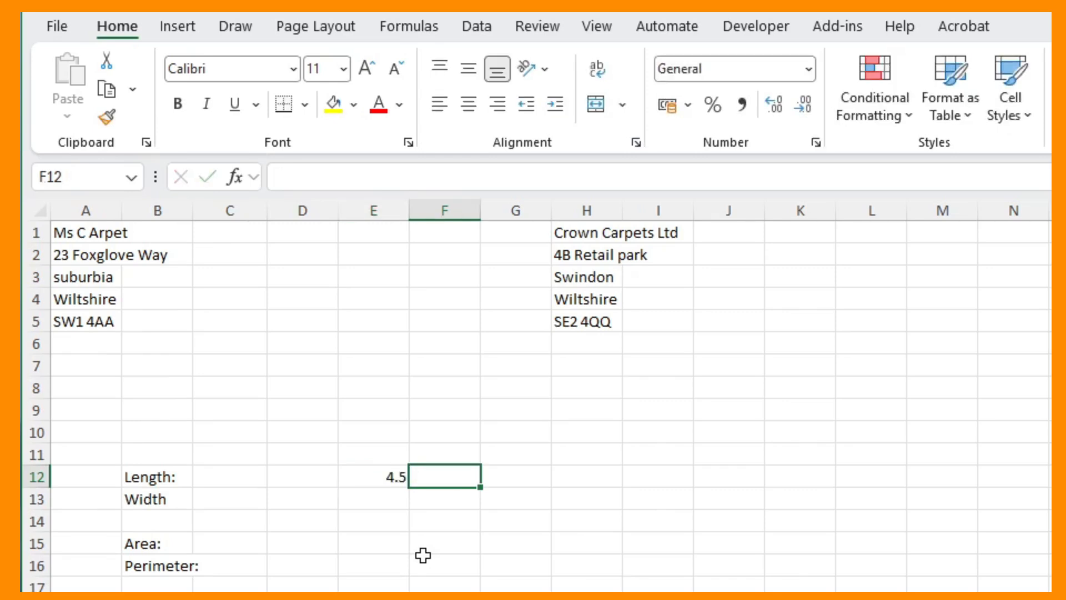
type("m")
key("Return")
key("Left")
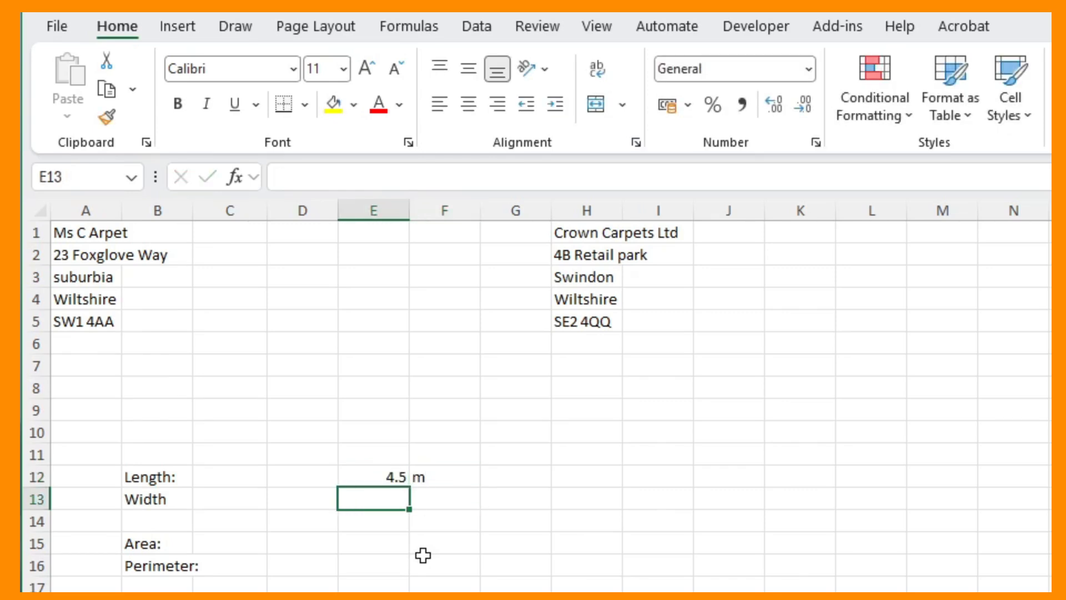
type("2")
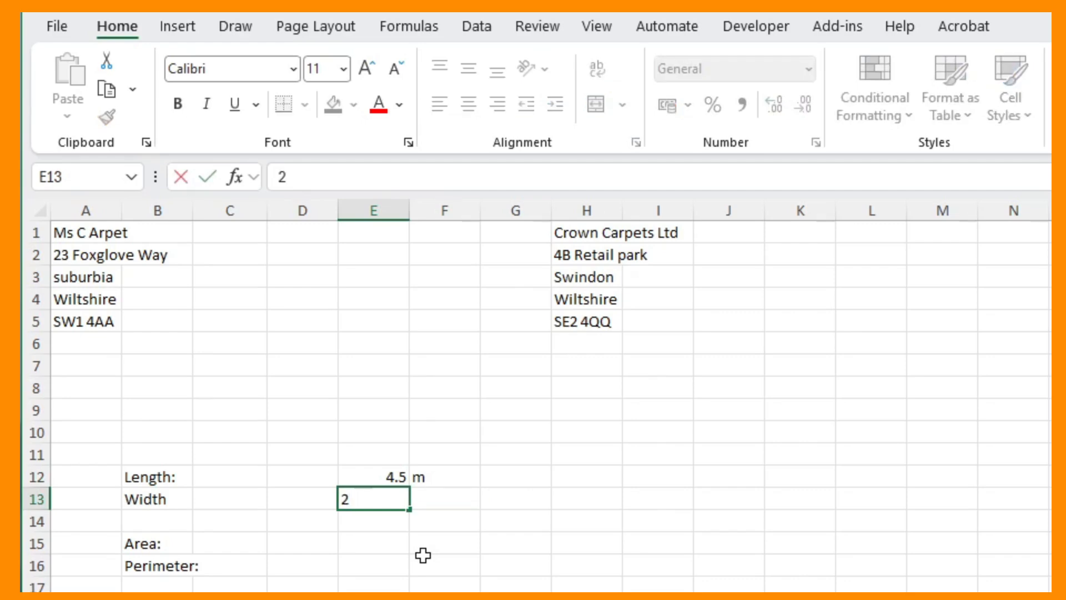
key("Tab")
type("m")
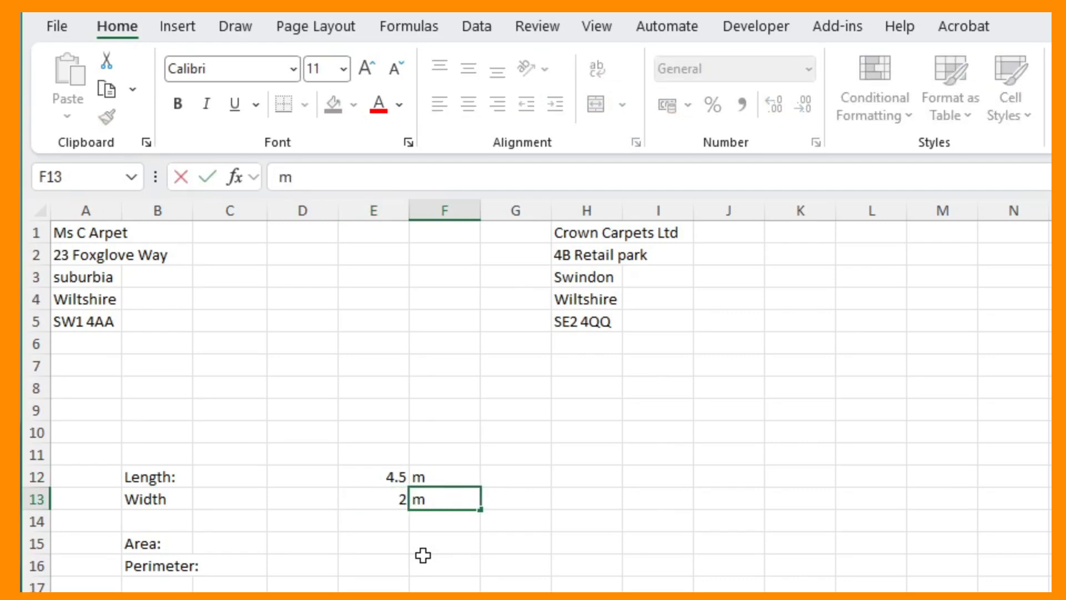
key("Return")
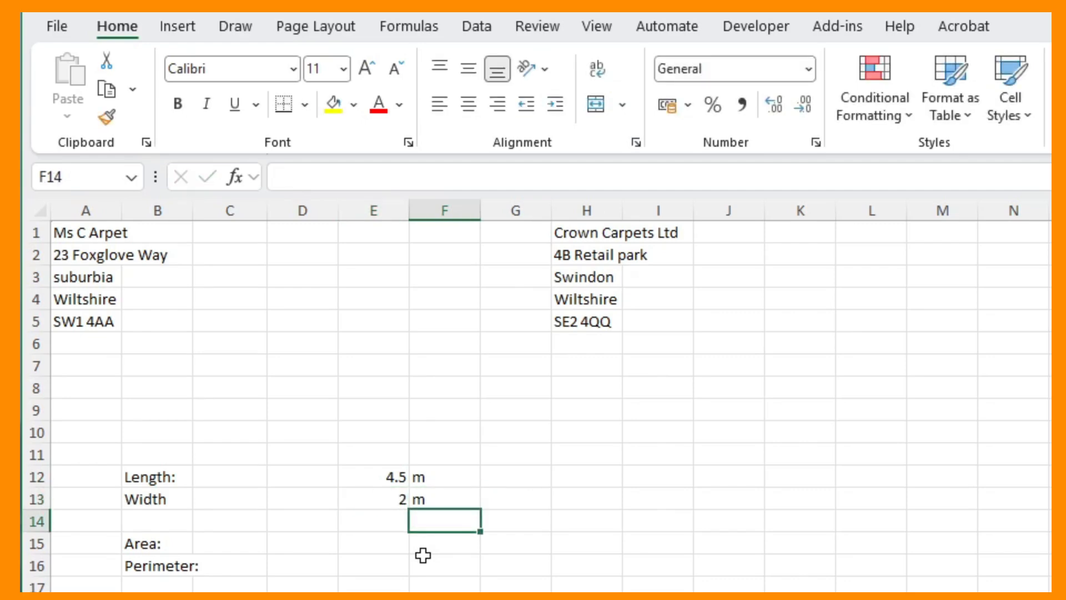
Calculate the area in E15 by multiplying length by width with the formula =E12*E13.
key("Down")
key("Left")
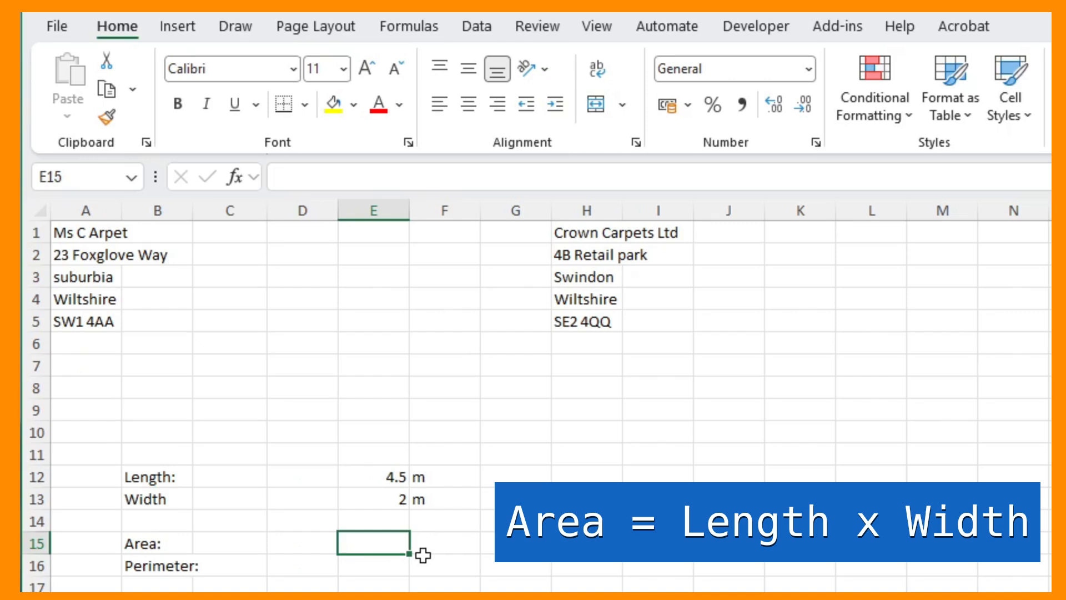
type("=")
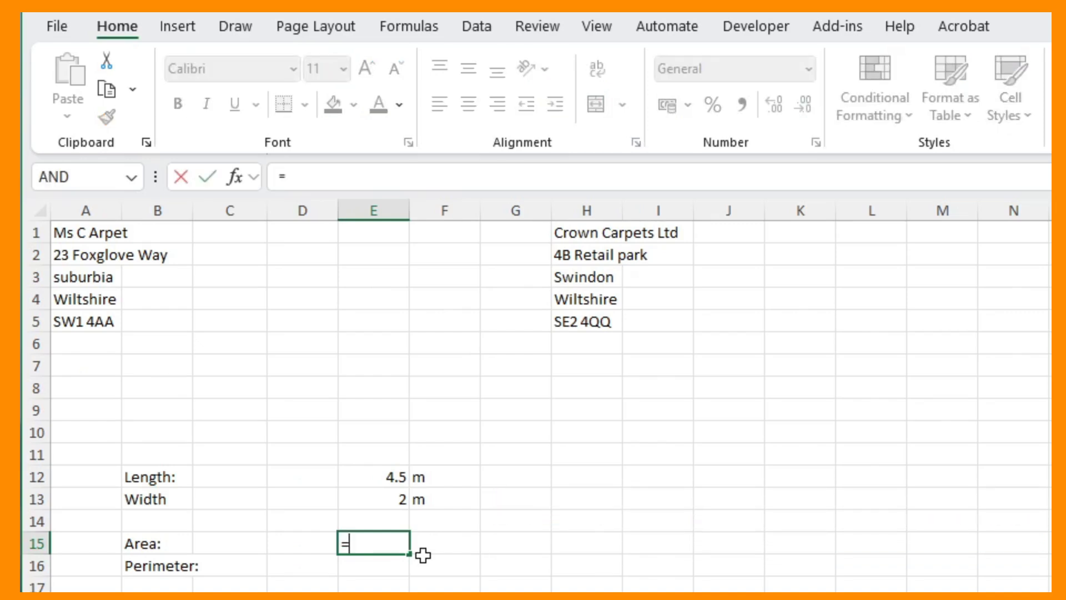
left_click(380, 479)
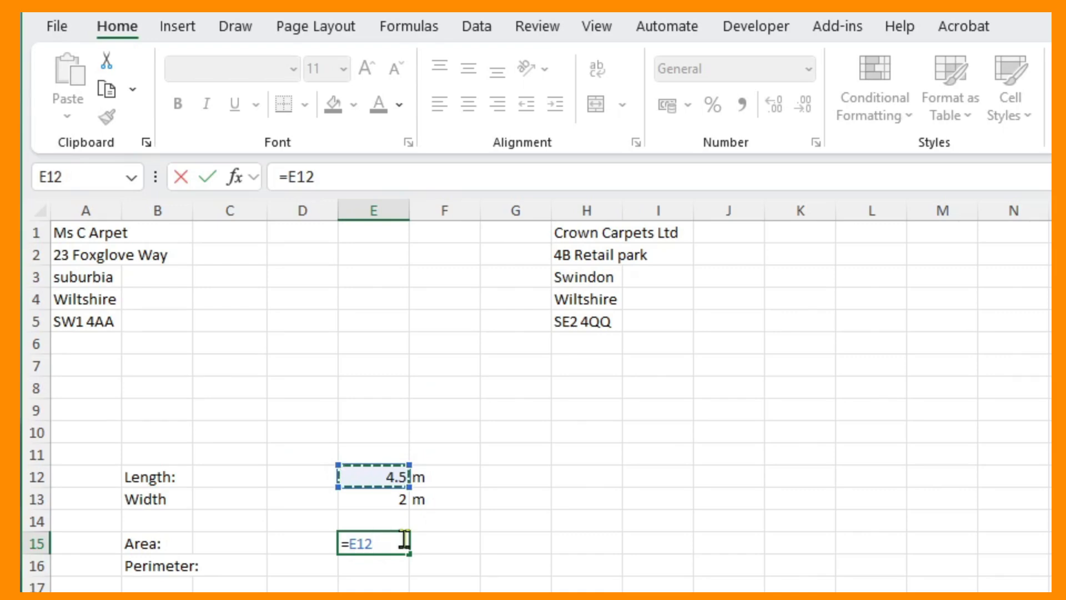
type("*")
left_click(378, 498)
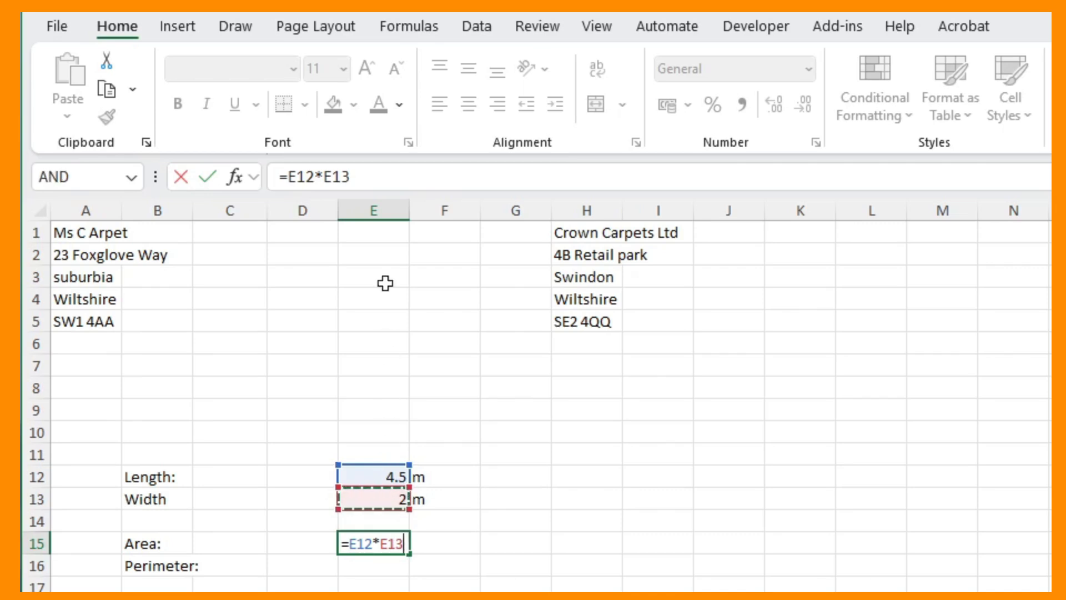
left_click(411, 173)
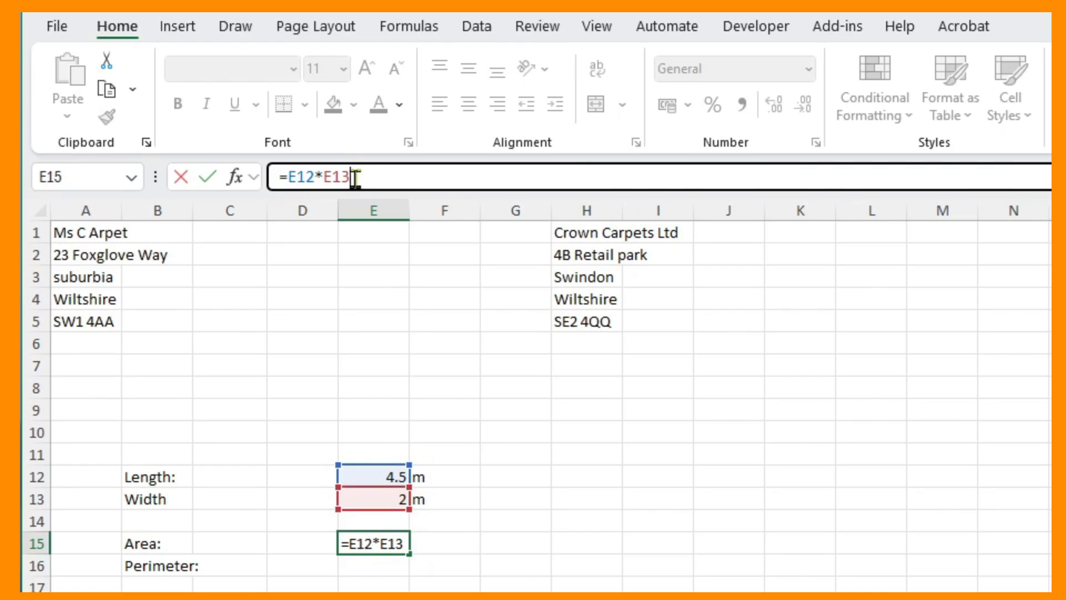
key("Return")
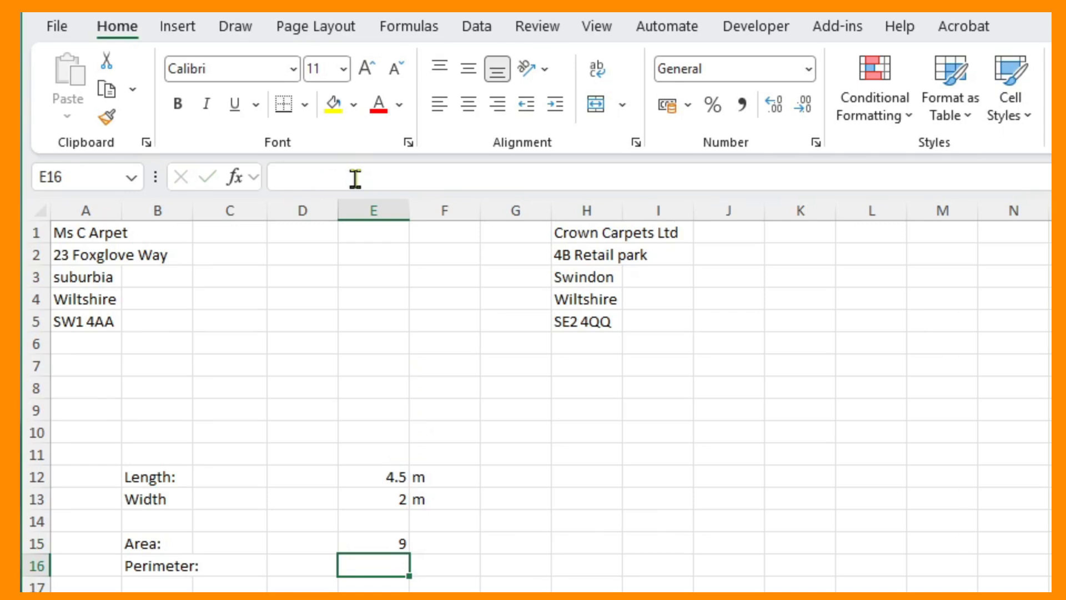
Enter the unit m2 in F15 beside the calculated area.
left_click(457, 544)
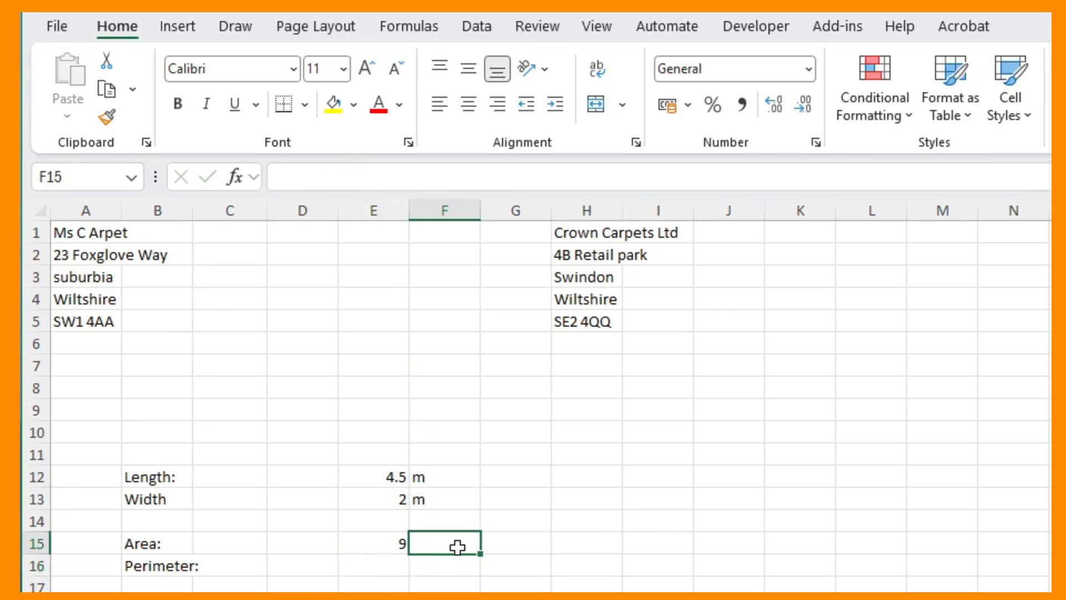
type("m2")
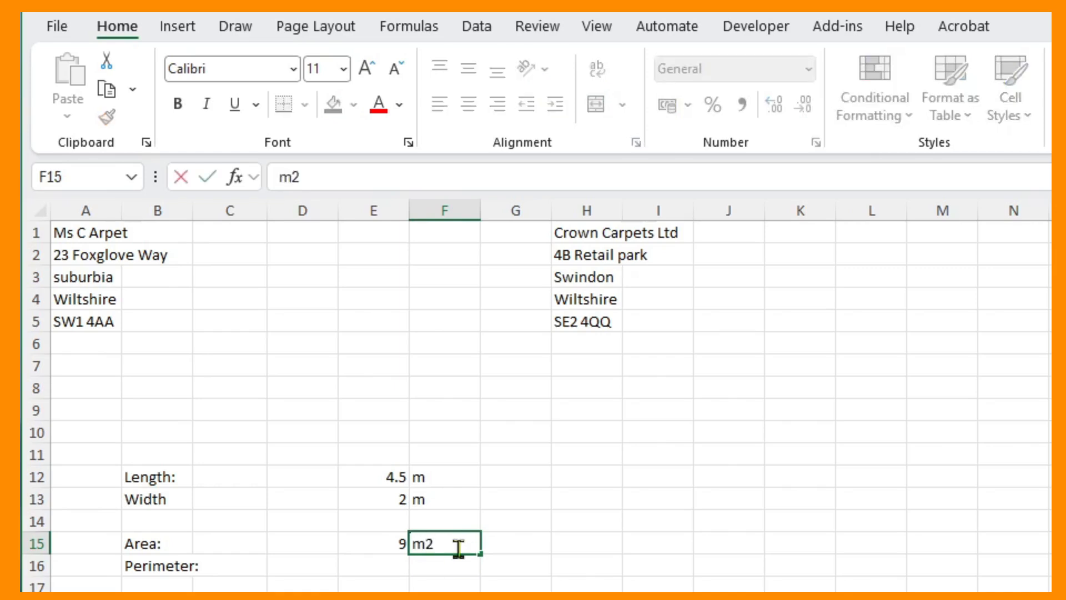
key("Return")
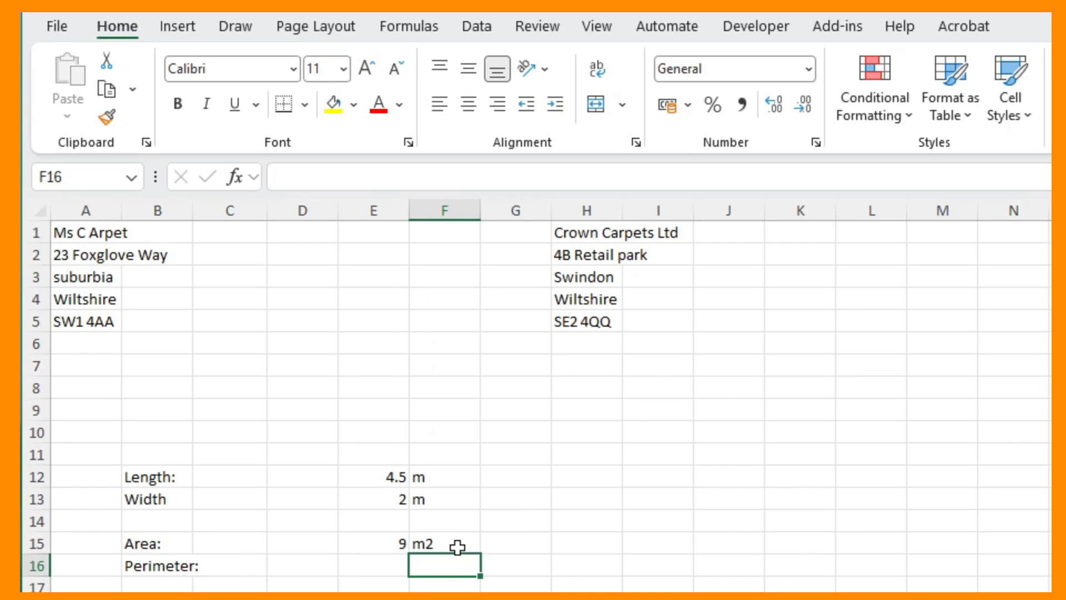
Format the 2 in the area unit m2 in F15 as superscript.
left_click(457, 547)
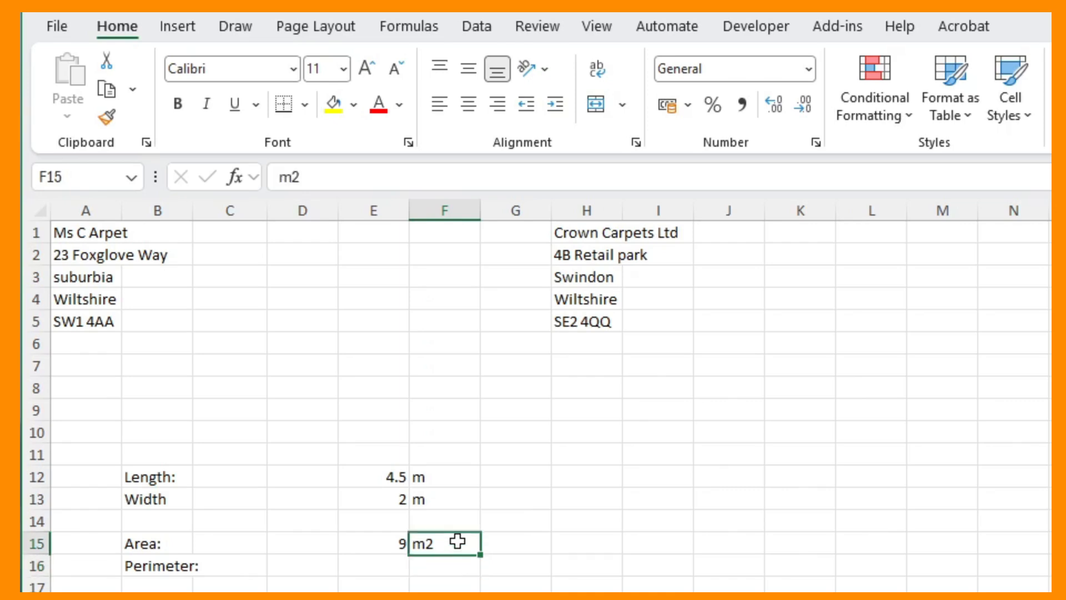
left_click(309, 174)
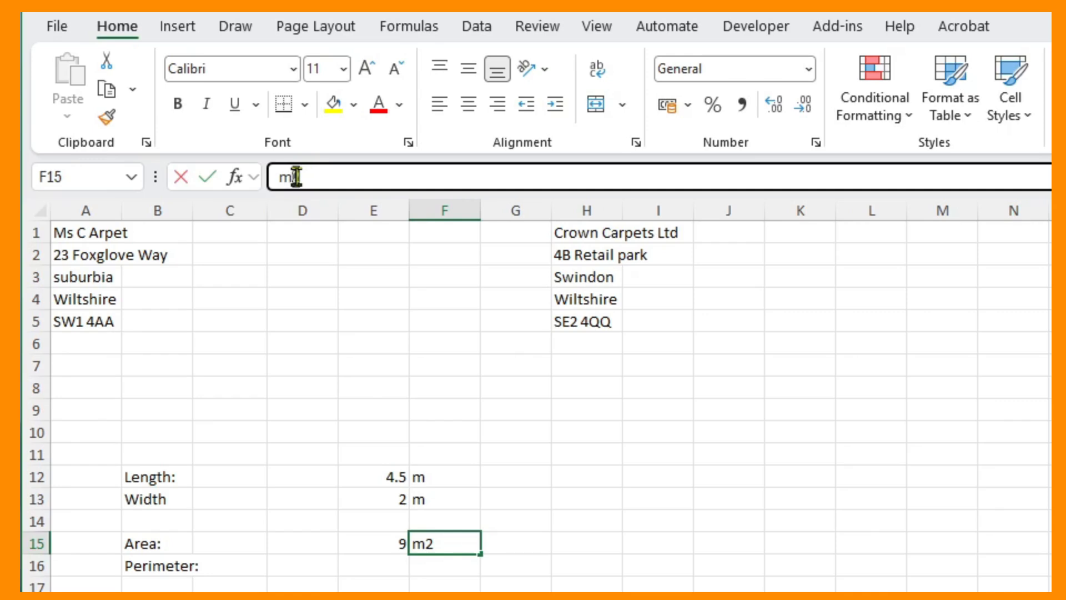
left_click_drag(292, 177, 302, 178)
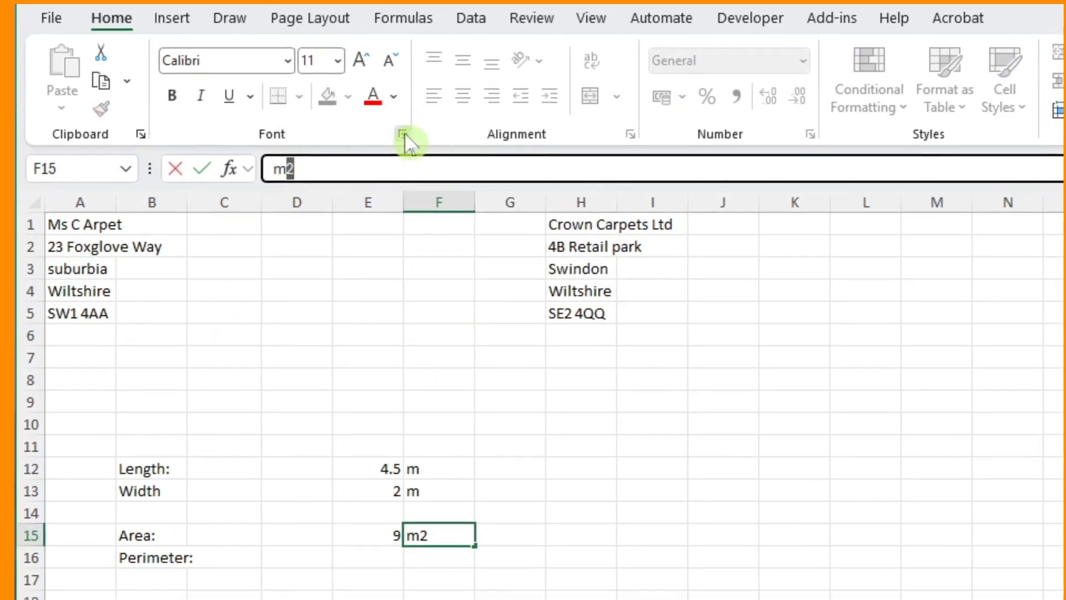
left_click(410, 143)
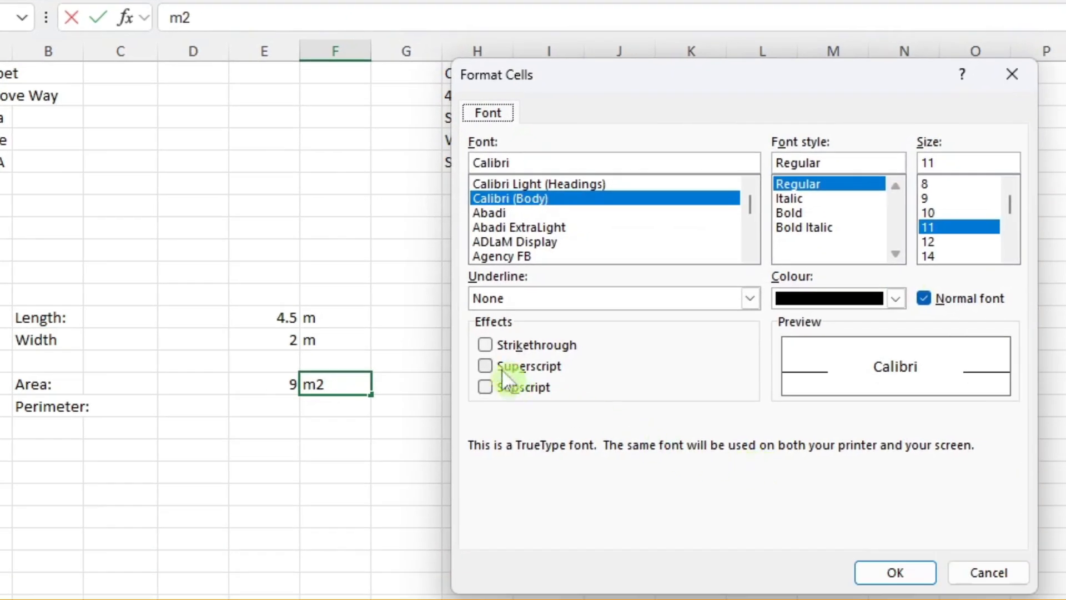
left_click(502, 372)
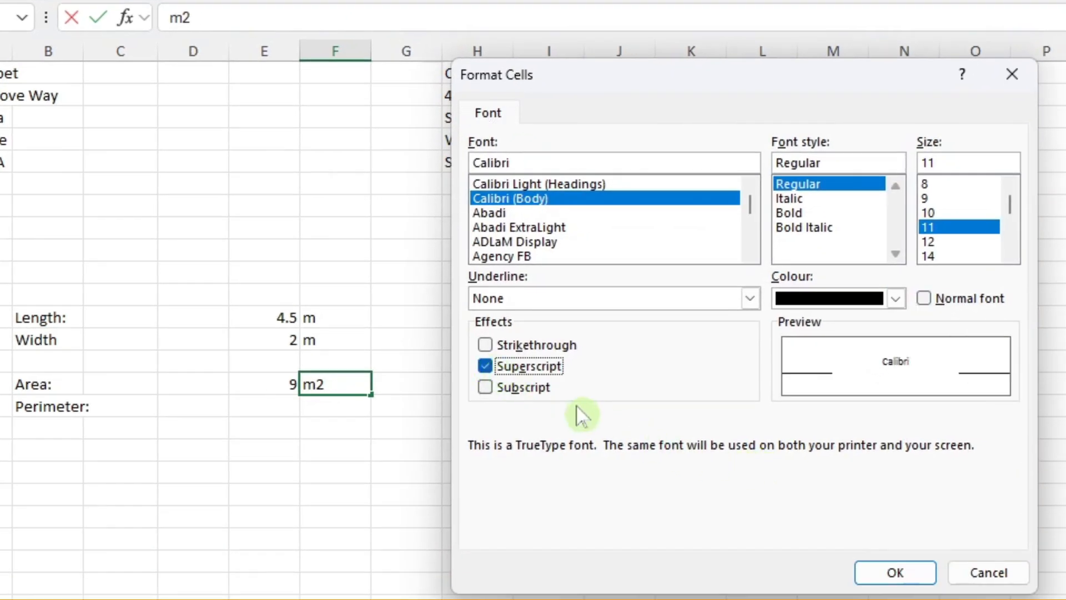
left_click(897, 572)
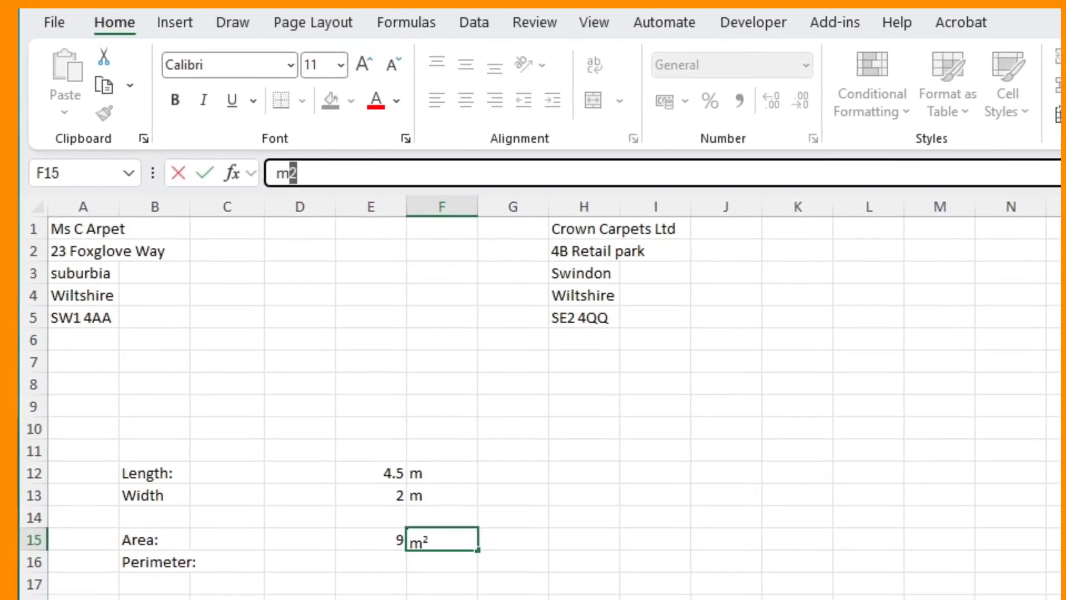
Enter the perimeter formula =E12+E13*2 in E16.
left_click(371, 561)
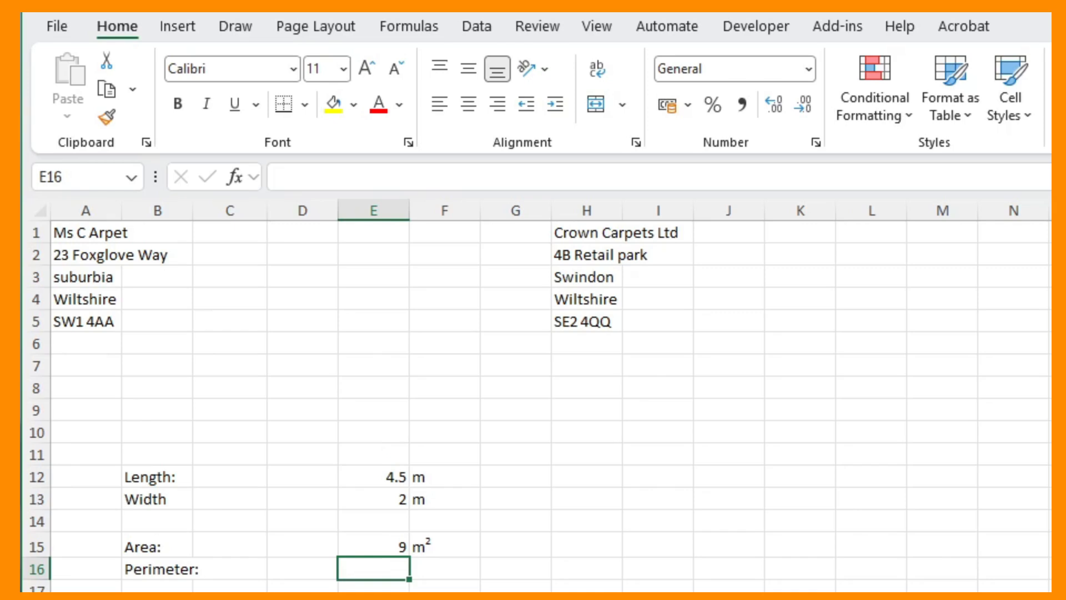
type("=")
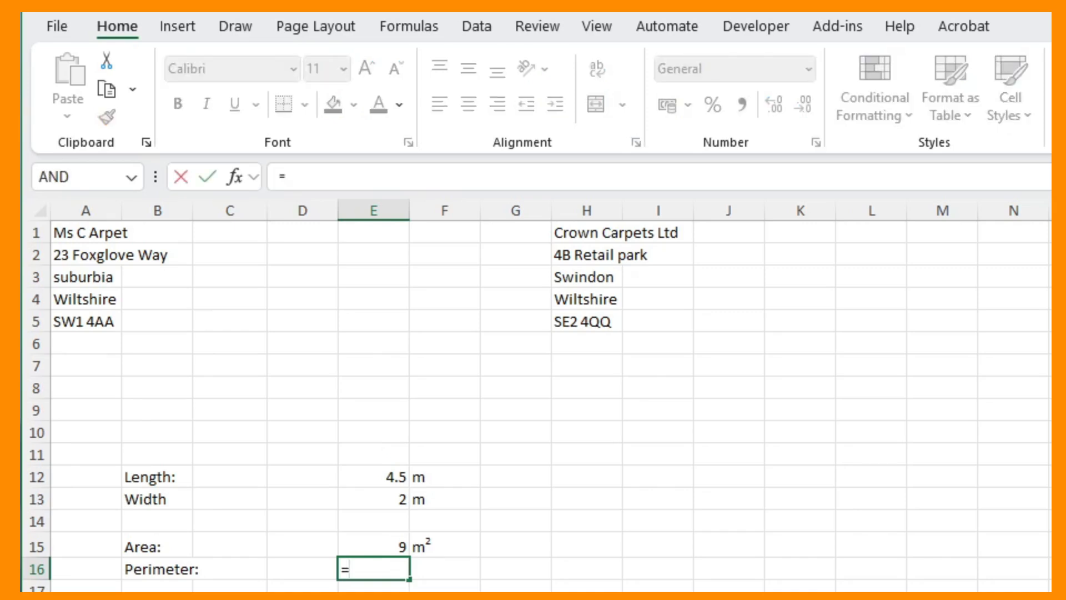
left_click(377, 475)
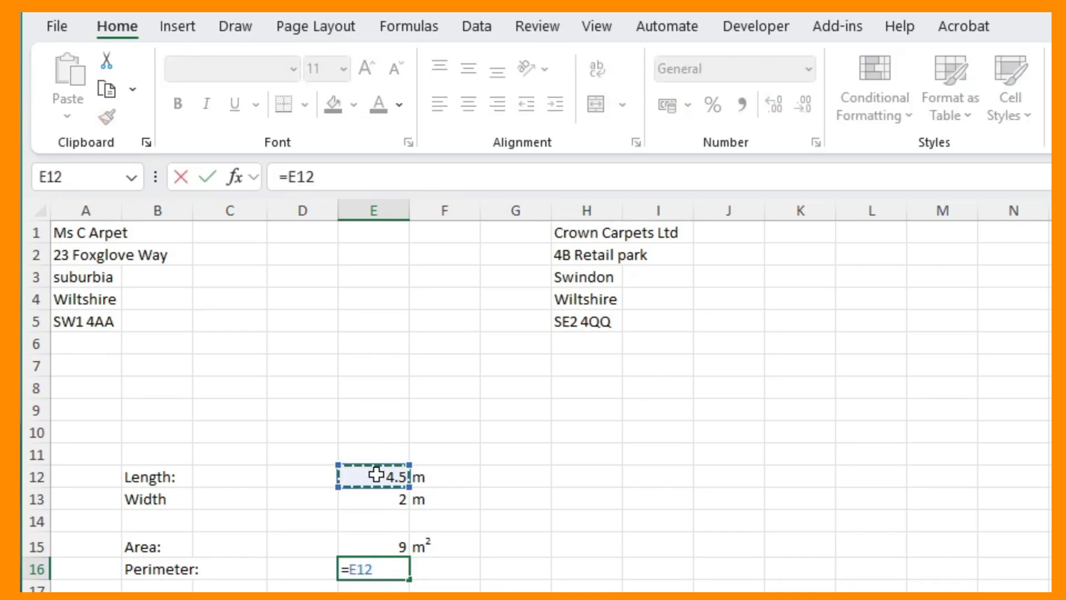
type("+")
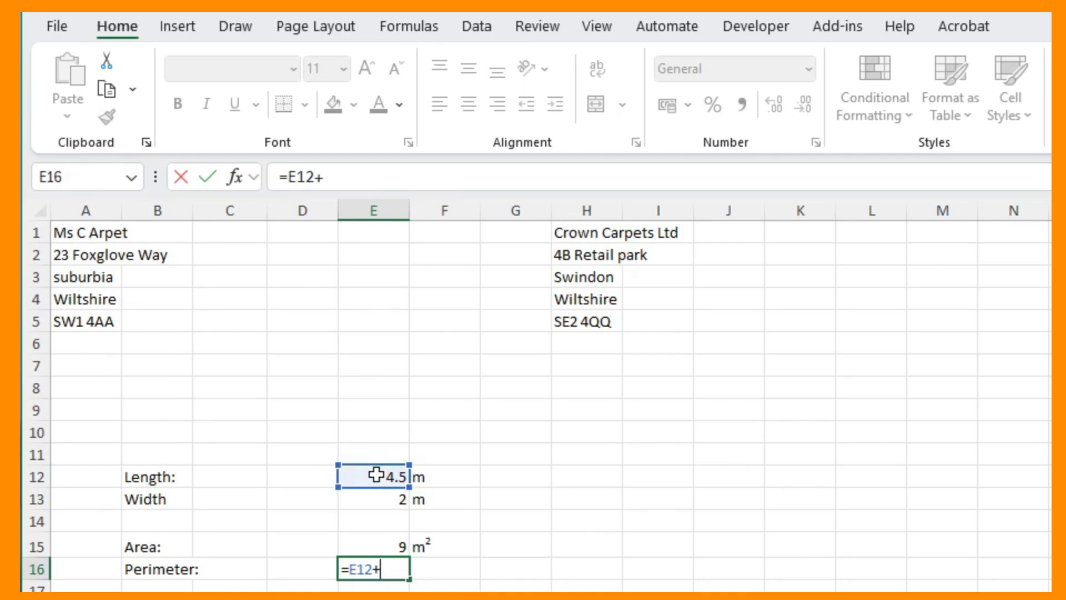
left_click(391, 499)
type("*2")
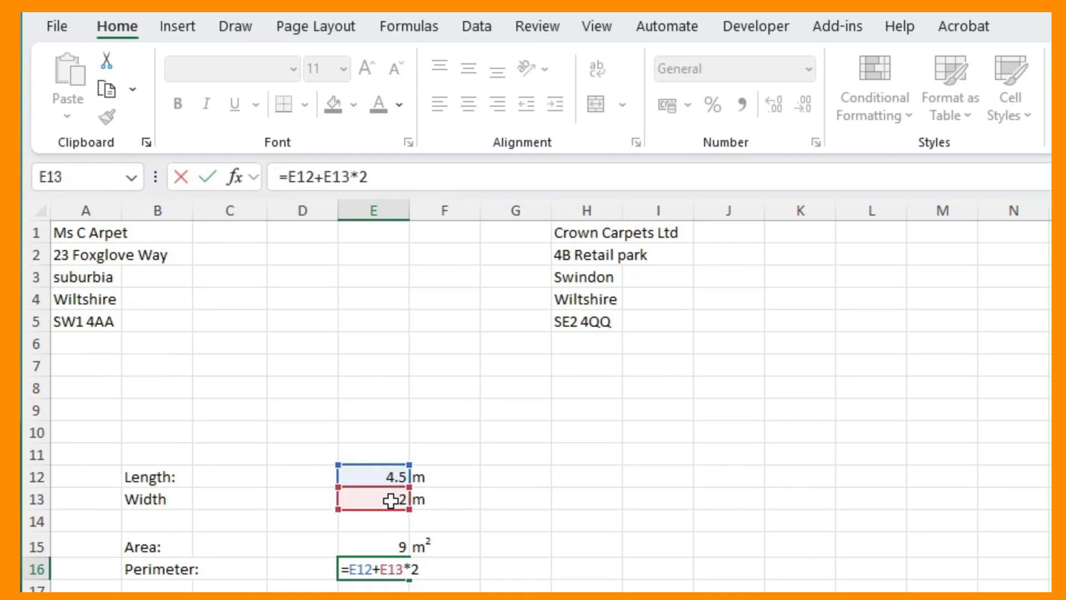
key("Return")
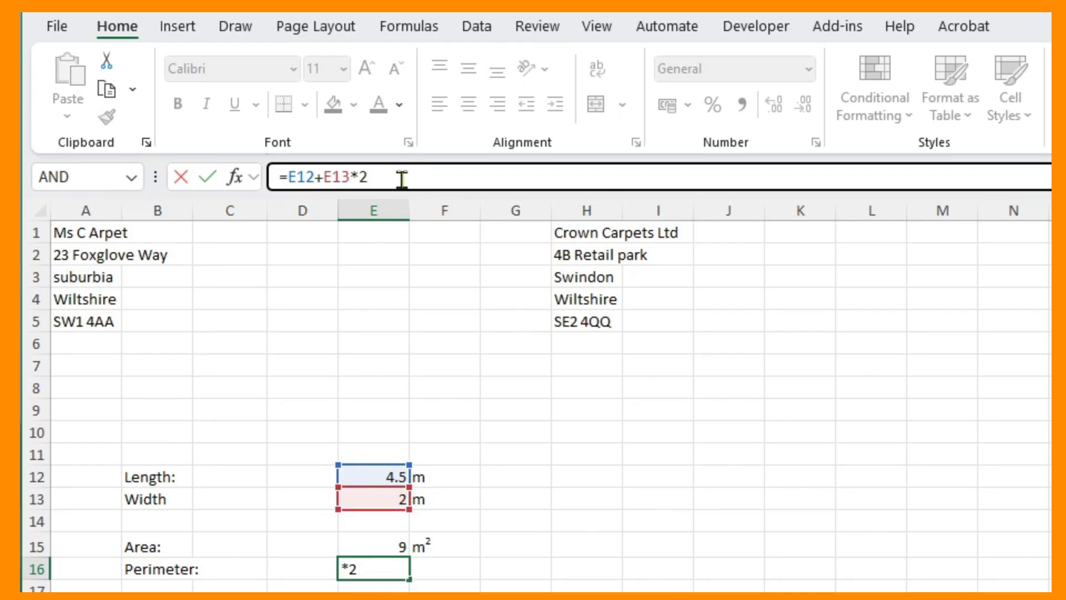
Add brackets around the length and width sum in E16 so the perimeter formula reads =(E12+E13)*2.
left_click(293, 178)
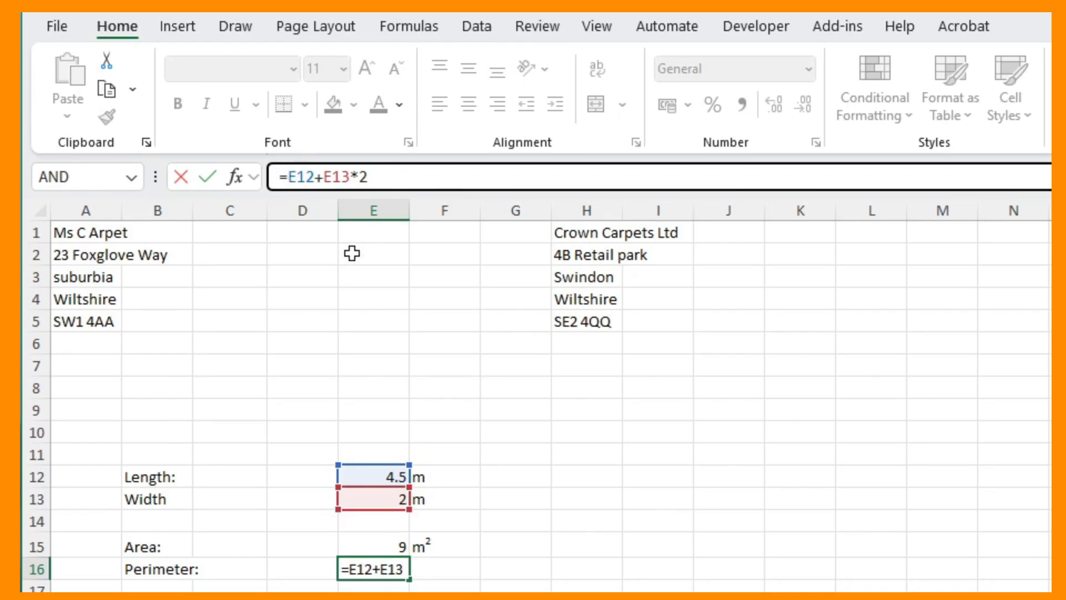
type("(")
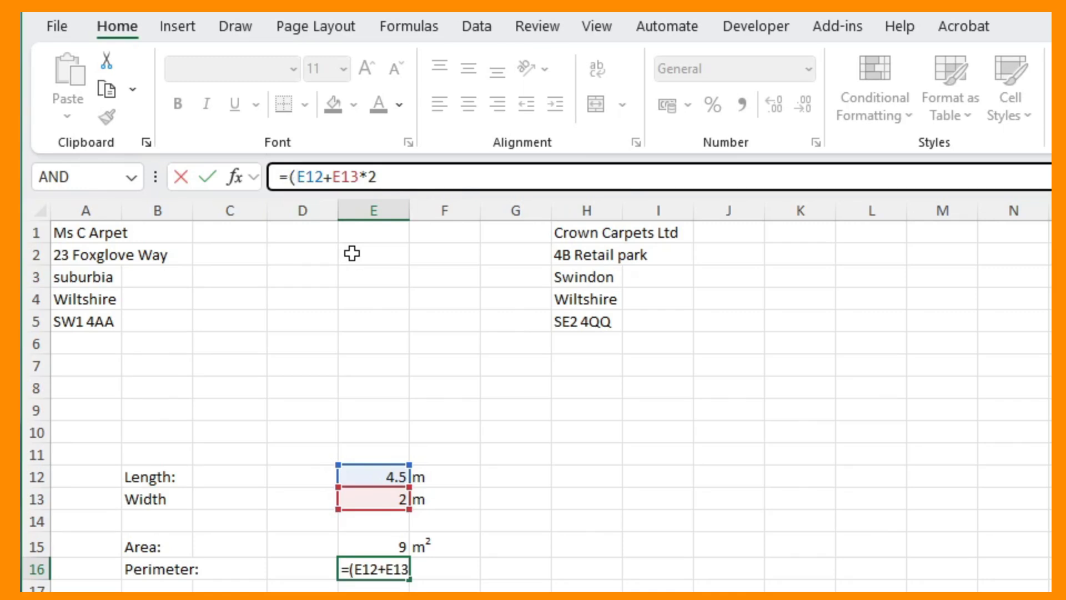
left_click(359, 177)
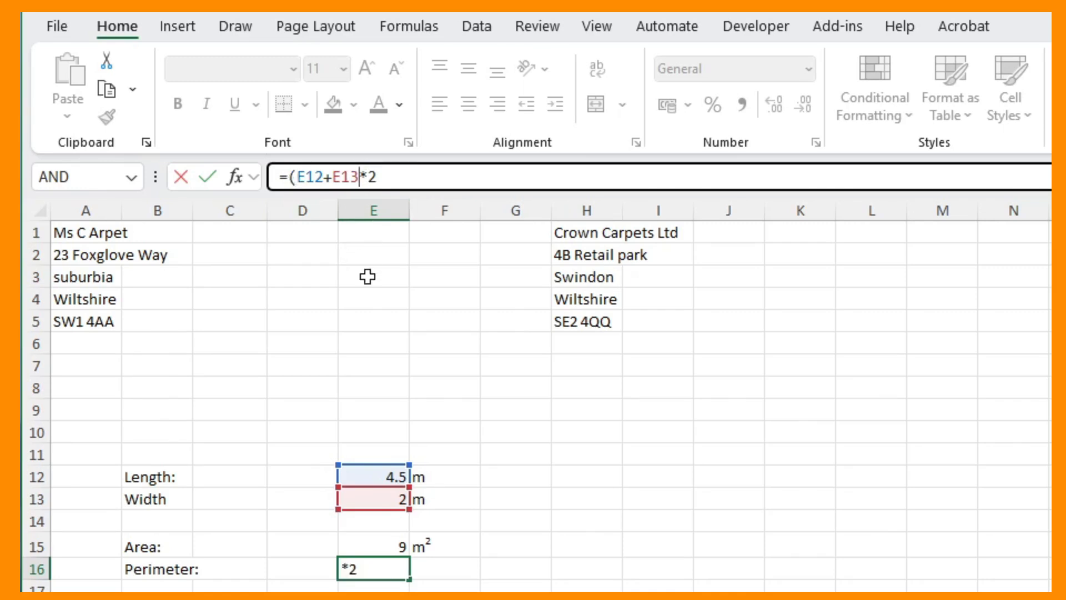
type(")")
key("Return")
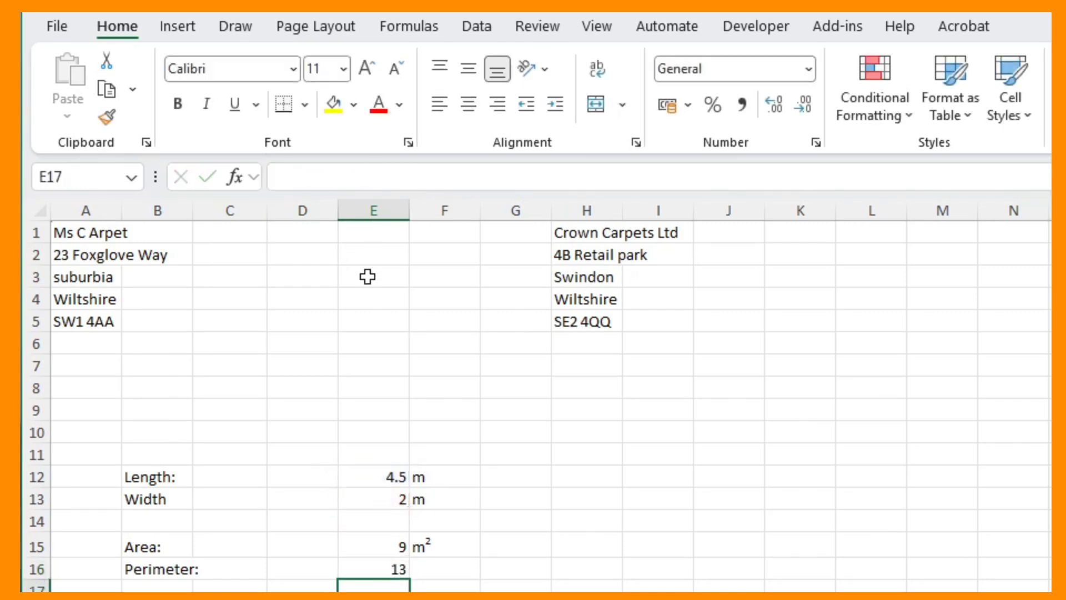
Enter the unit m in F16 beside the calculated perimeter.
key("Up")
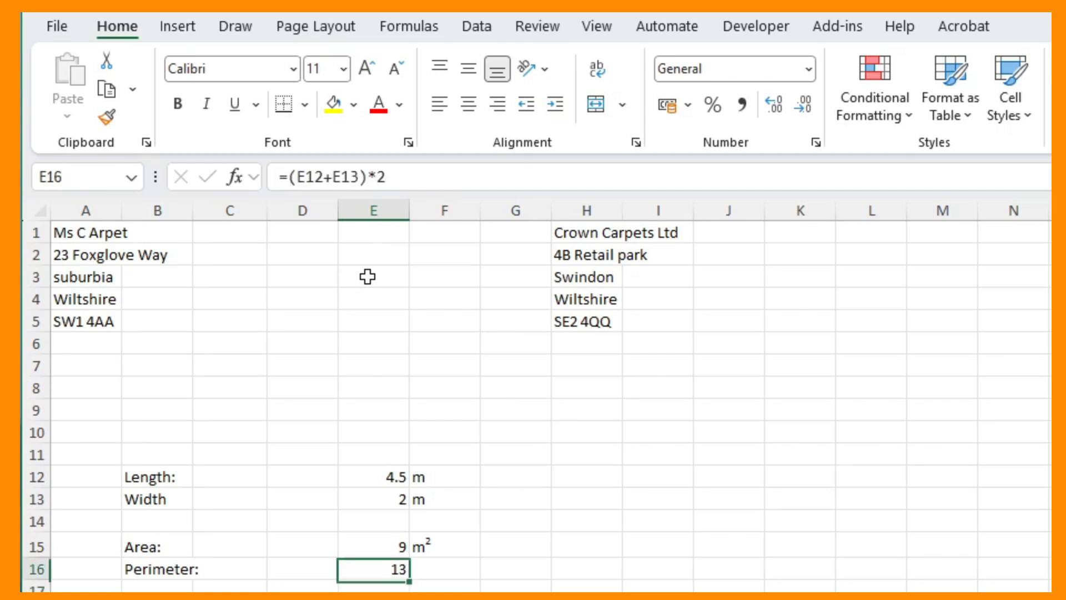
key("Right")
type("m2")
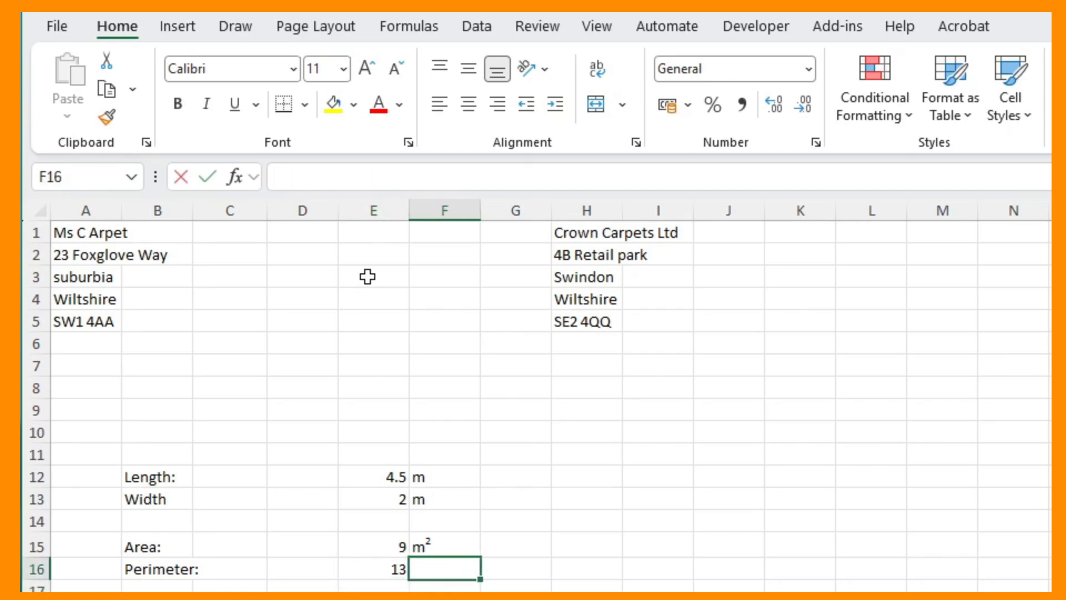
key("shift+Left")
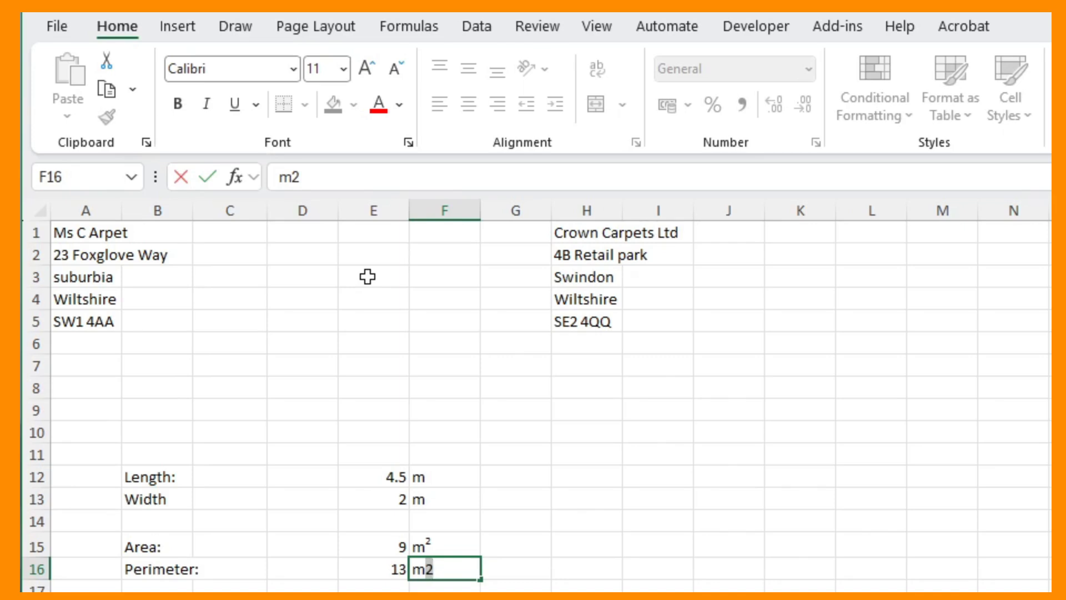
key("BackSpace")
key("Return")
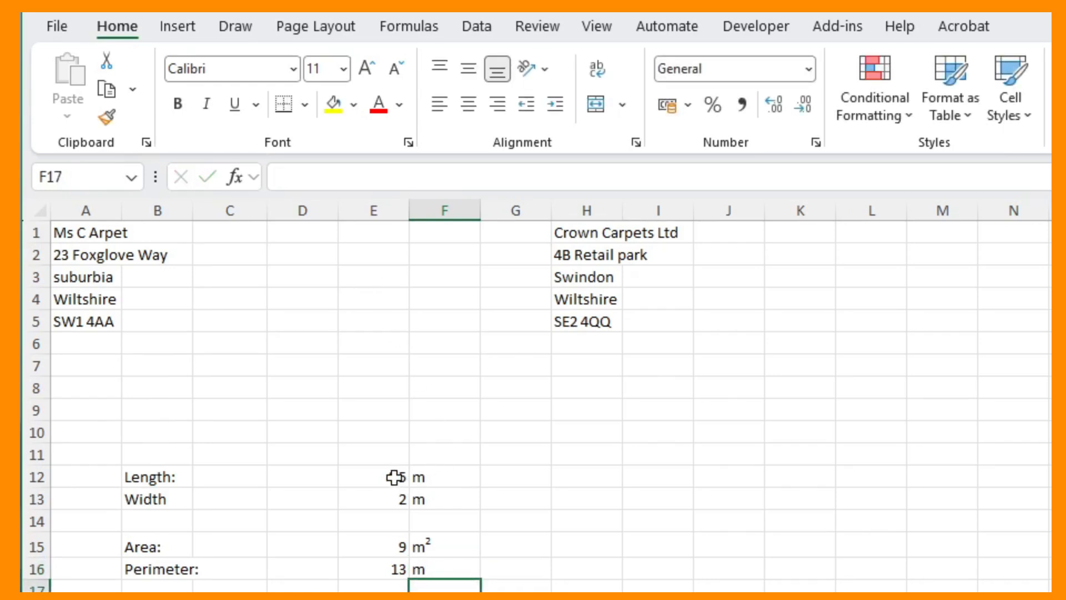
Format the dimension, area and perimeter values in E12:E16 as numbers with one decimal place.
left_click_drag(389, 476, 385, 564)
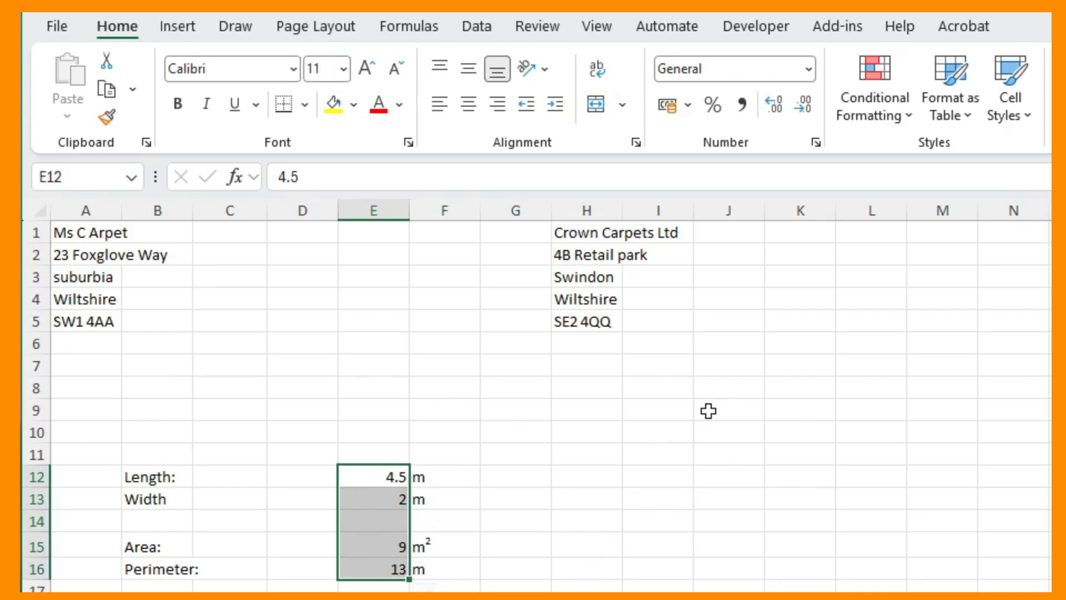
left_click(779, 114)
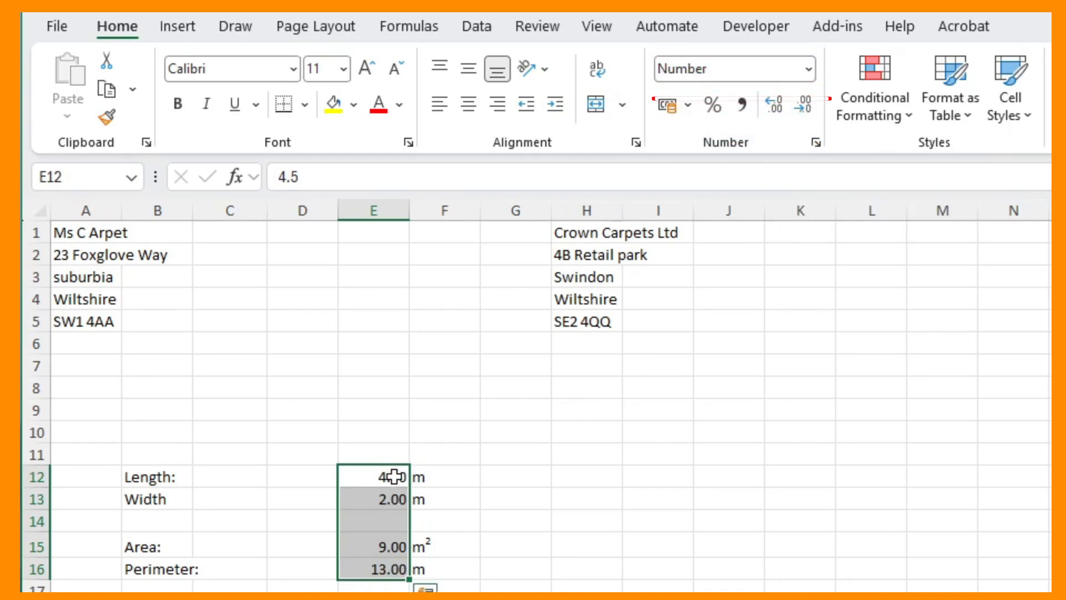
left_click(806, 111)
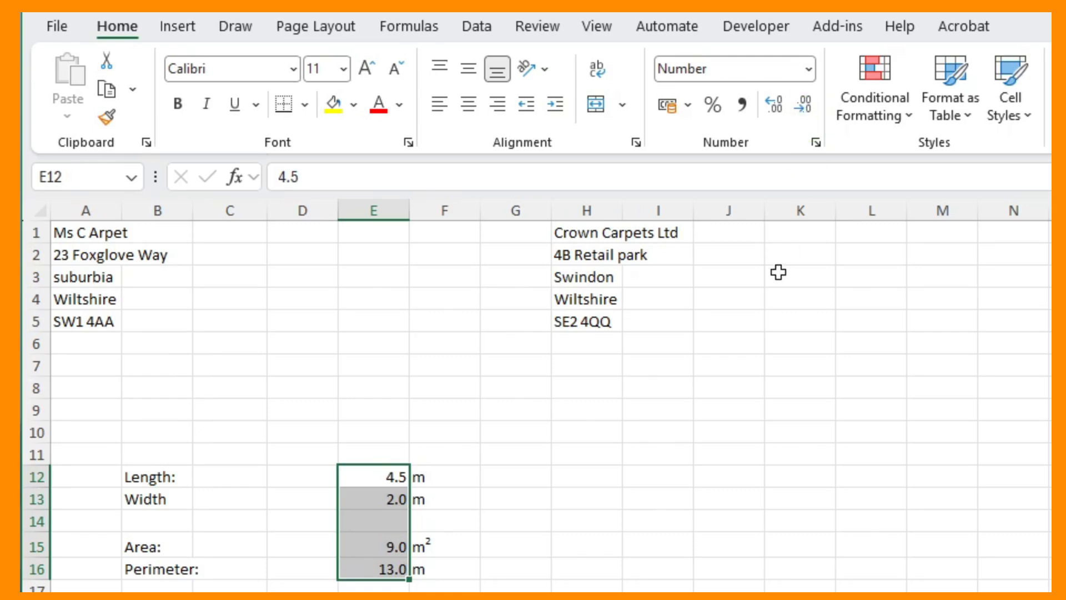
key("Return")
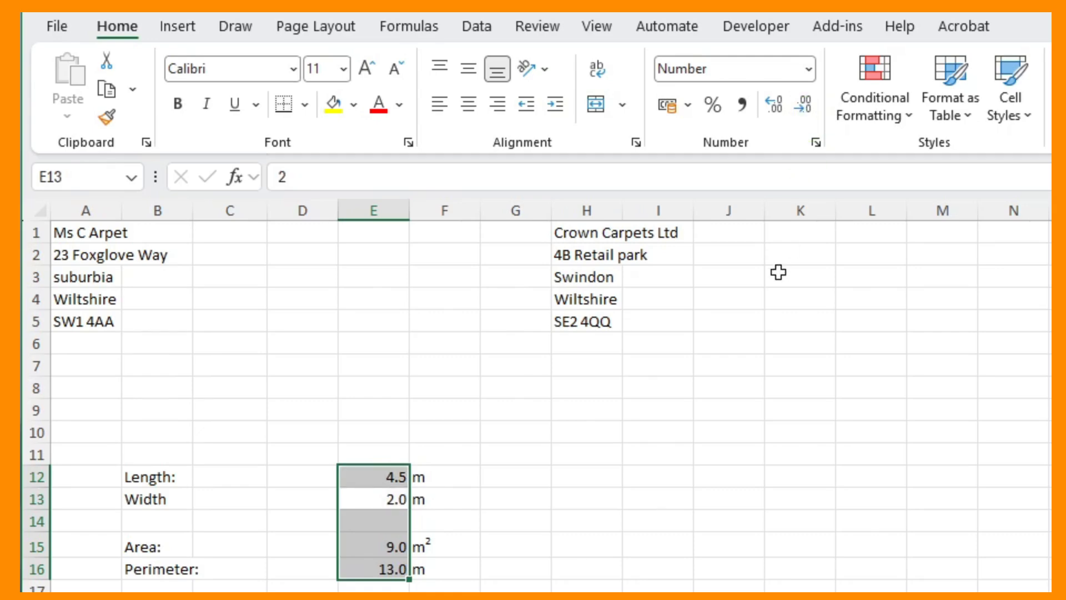
Enter the product description "Delux Woll Carpet Brown" in B19.
left_click(150, 585)
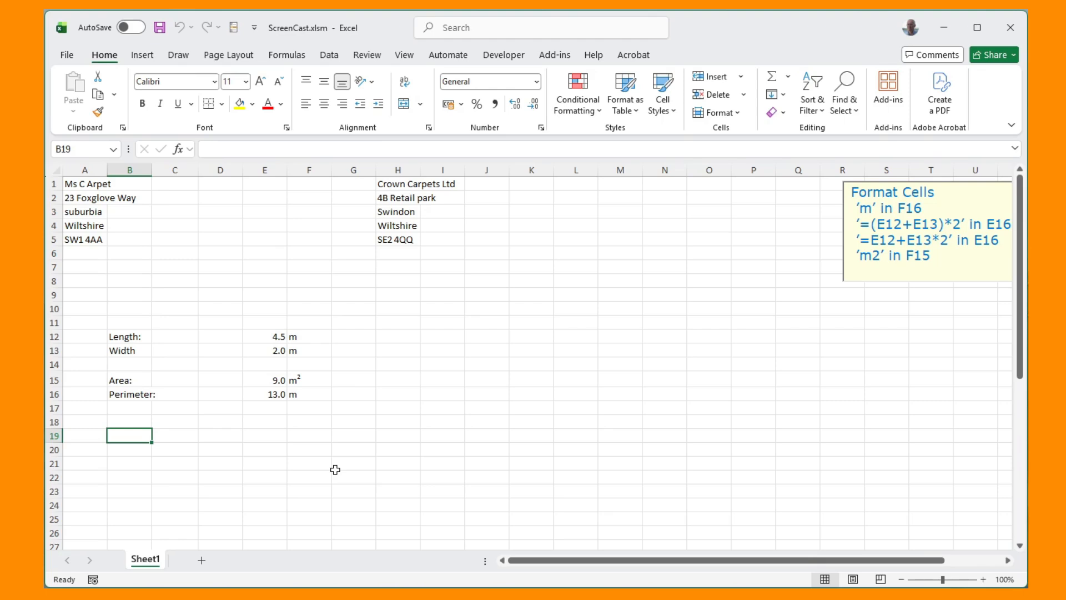
type("De")
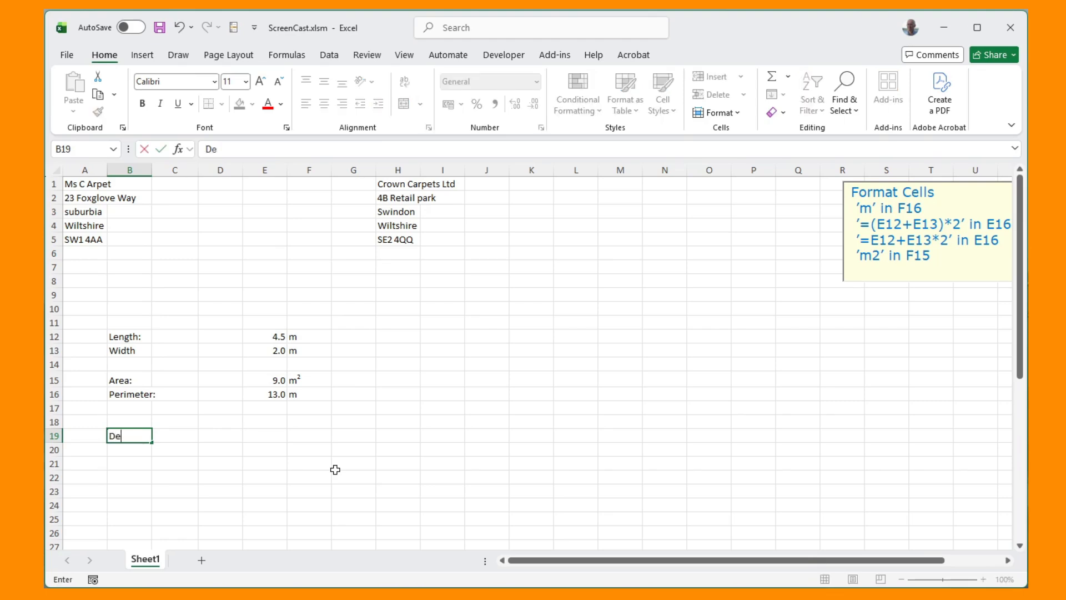
type("lux Wi")
key("BackSpace")
type("oll Carpet")
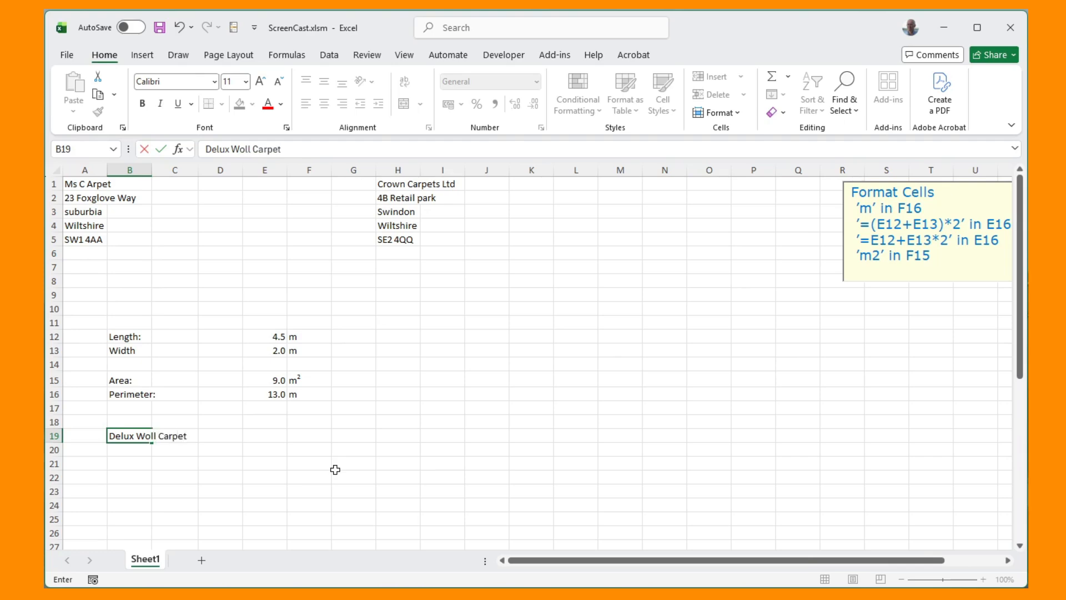
type(" Brown")
Enter the carpet price 32.5 in E19 on the product row.
key("Tab")
key("Tab")
key("Tab")
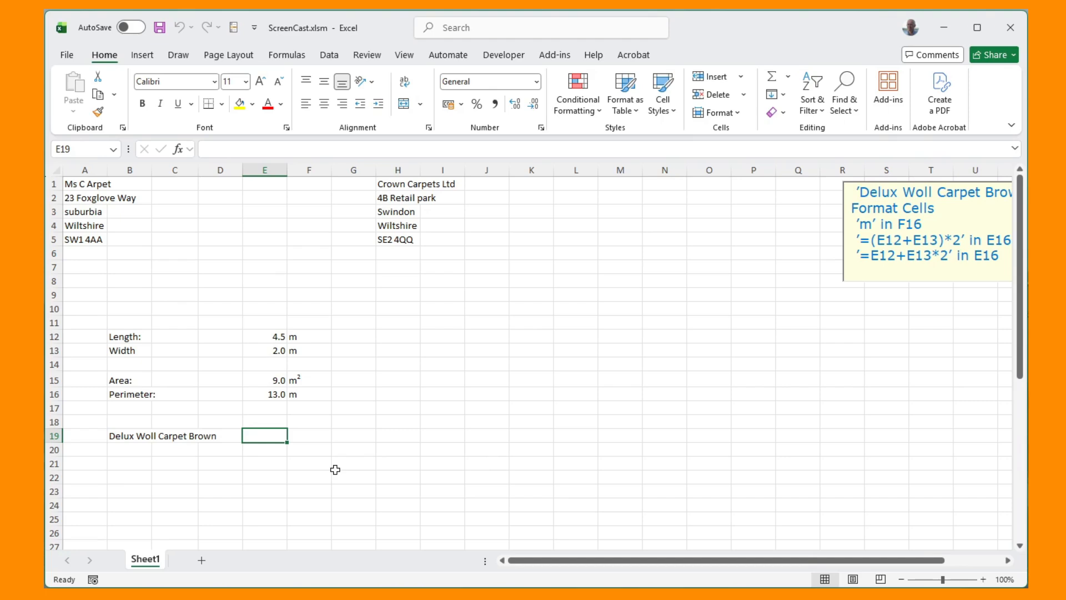
type("32.5")
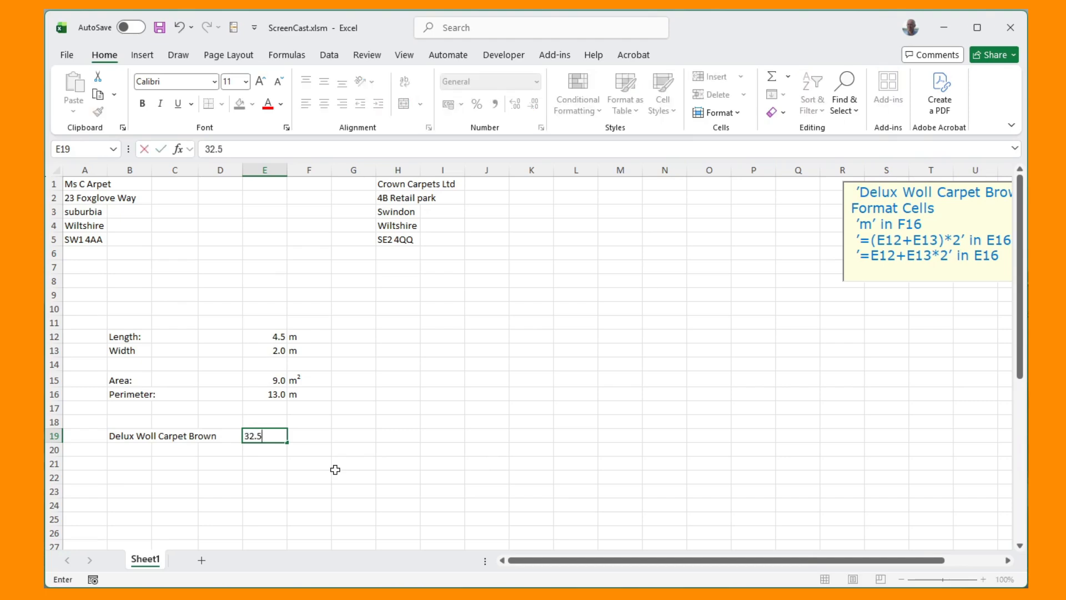
key("Return")
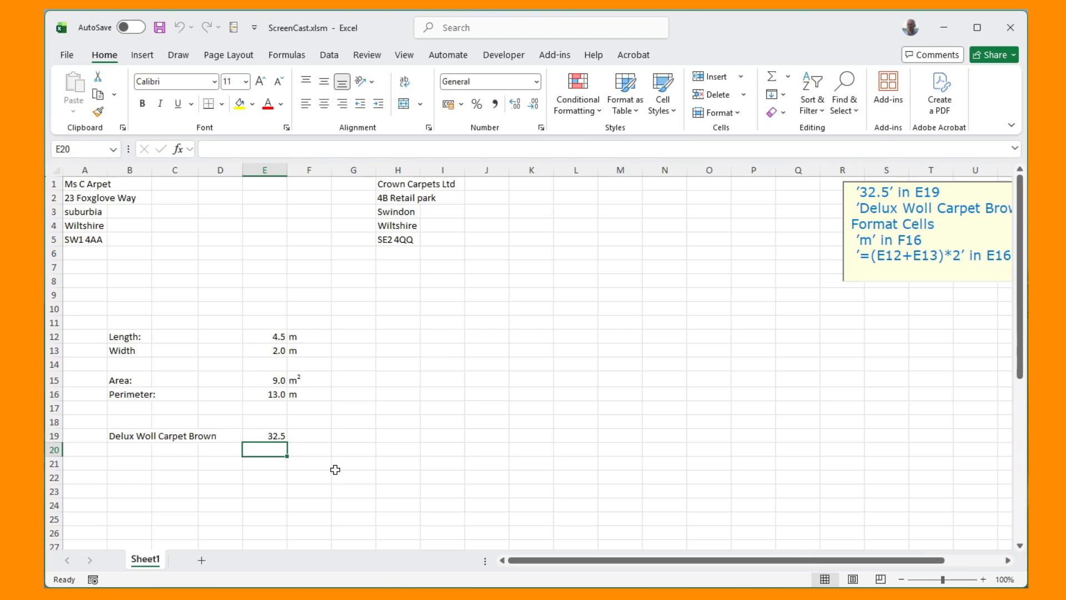
Calculate the carpet cost in G19 by multiplying price by area with the formula =E19*E15.
left_click(352, 435)
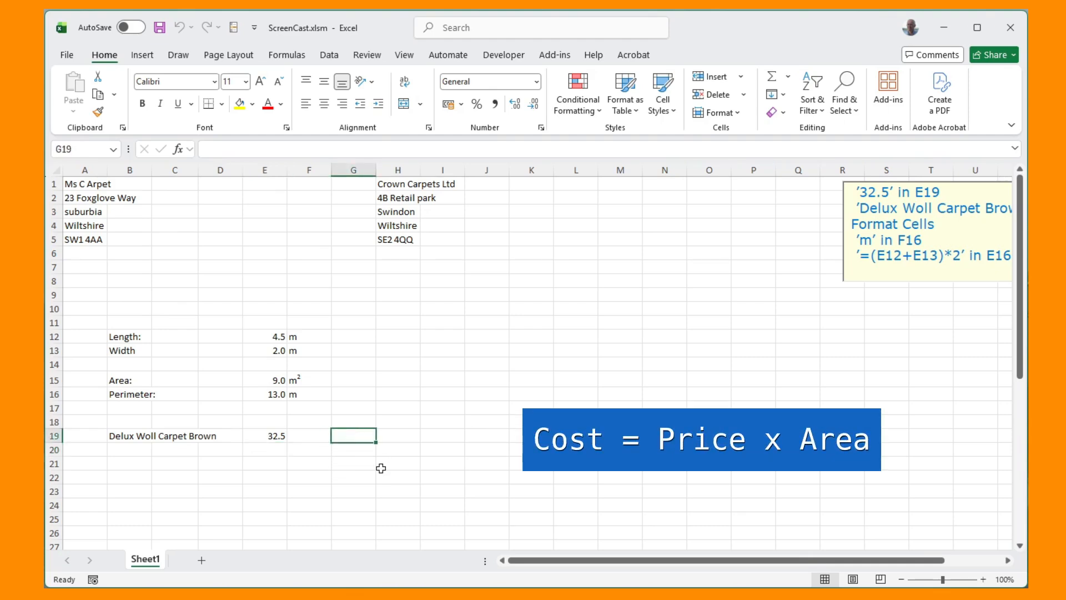
type("=")
left_click(284, 438)
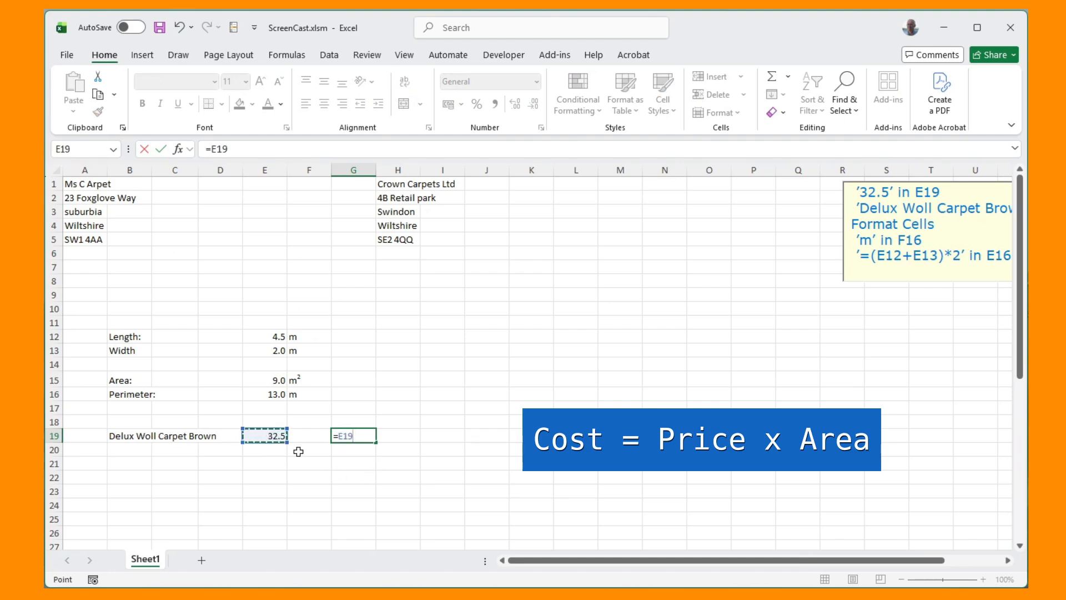
type("*")
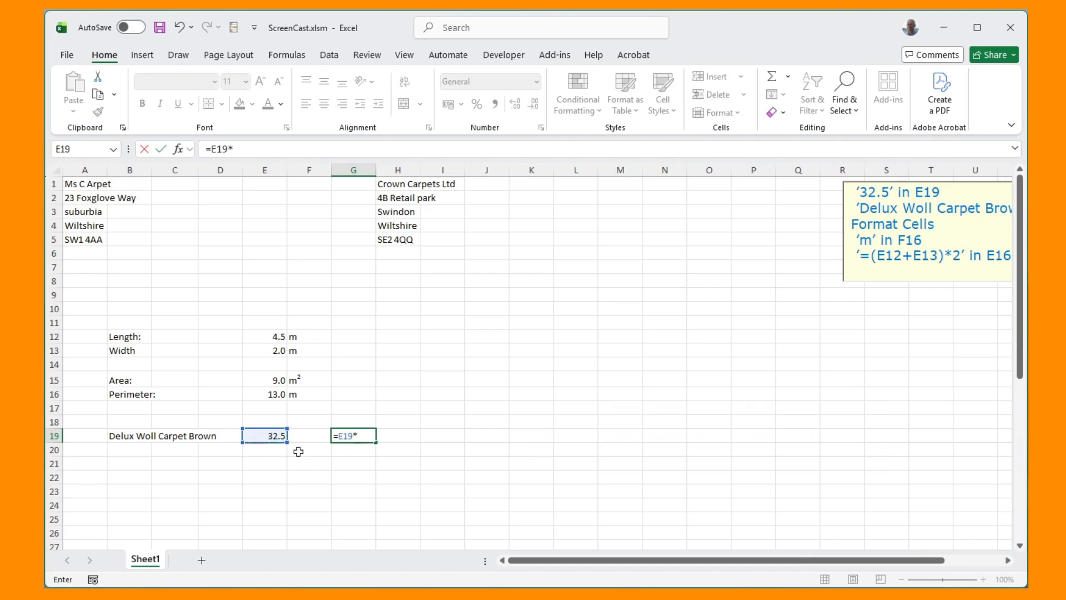
left_click(281, 379)
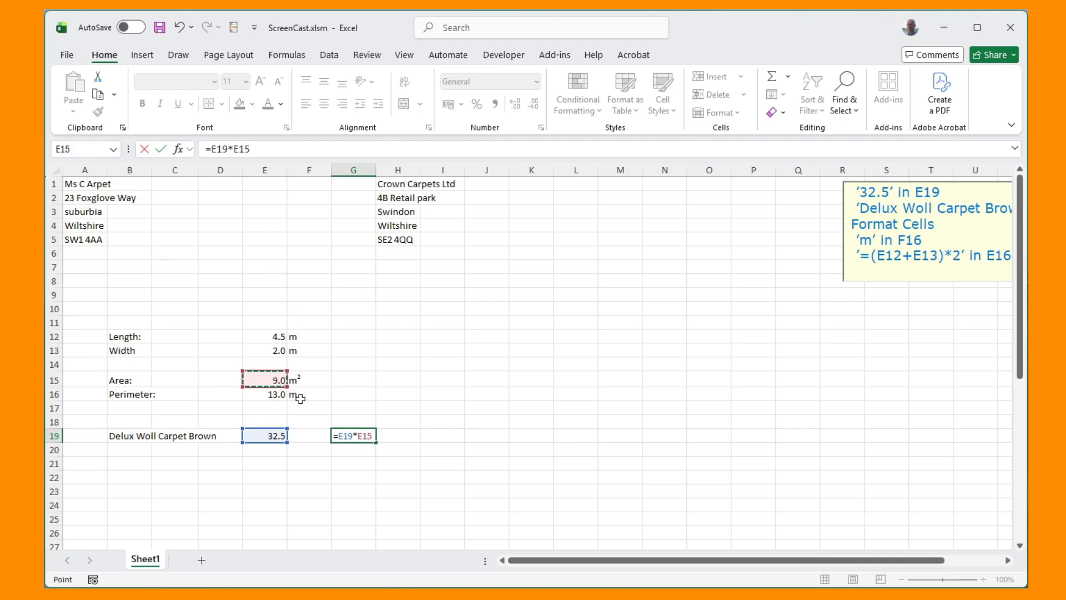
key("ctrl+Return")
key("Left")
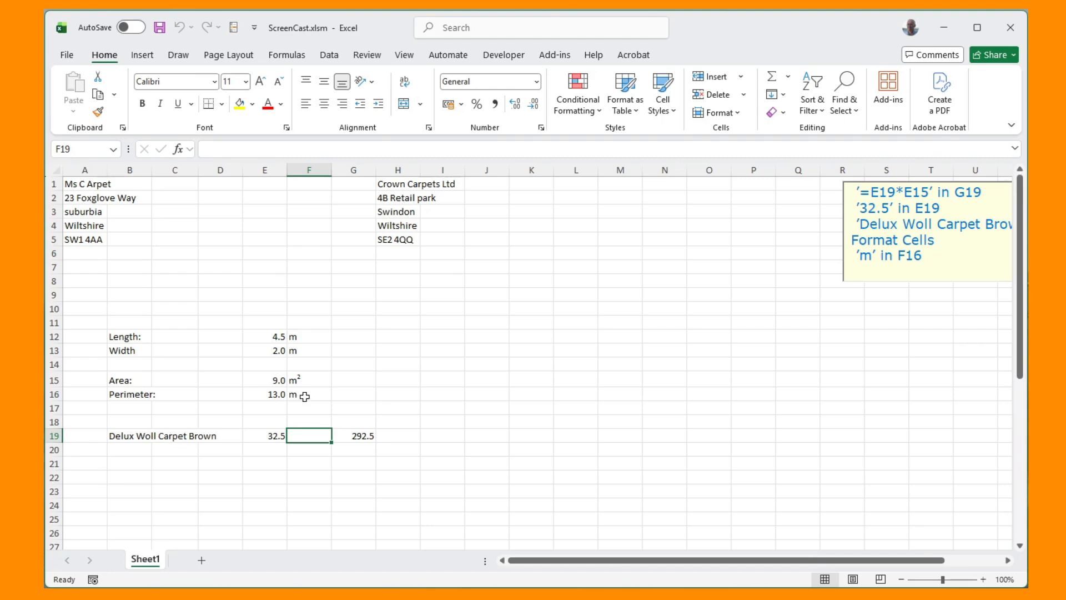
Copy the m² unit from F15 beside the area into F19 on the carpet row.
left_click(309, 377)
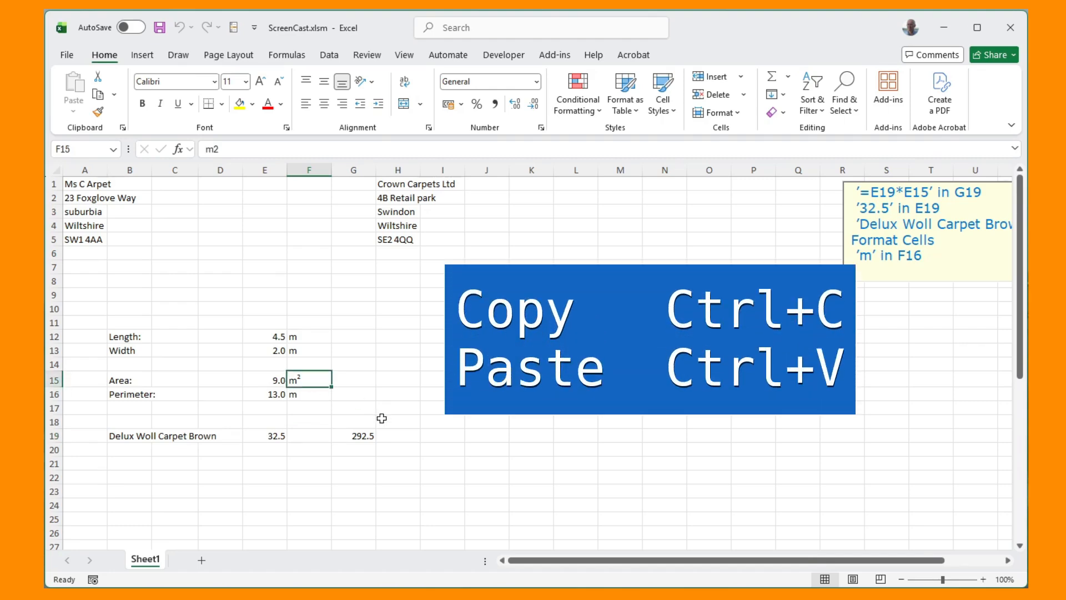
key("ctrl+c")
key("Down")
key("Down")
key("Down")
key("Down")
key("ctrl+v")
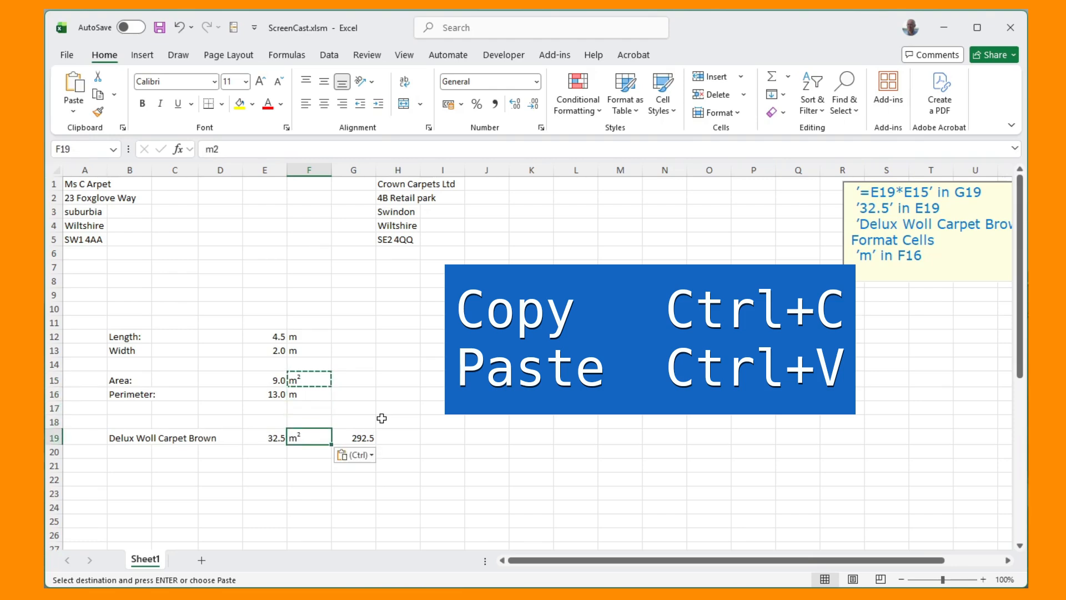
Correct the spelling of the product description in B19 to "Delux Wool Carpet Brown".
key("Down")
key("Left")
key("Left")
key("Left")
key("Left")
key("Up")
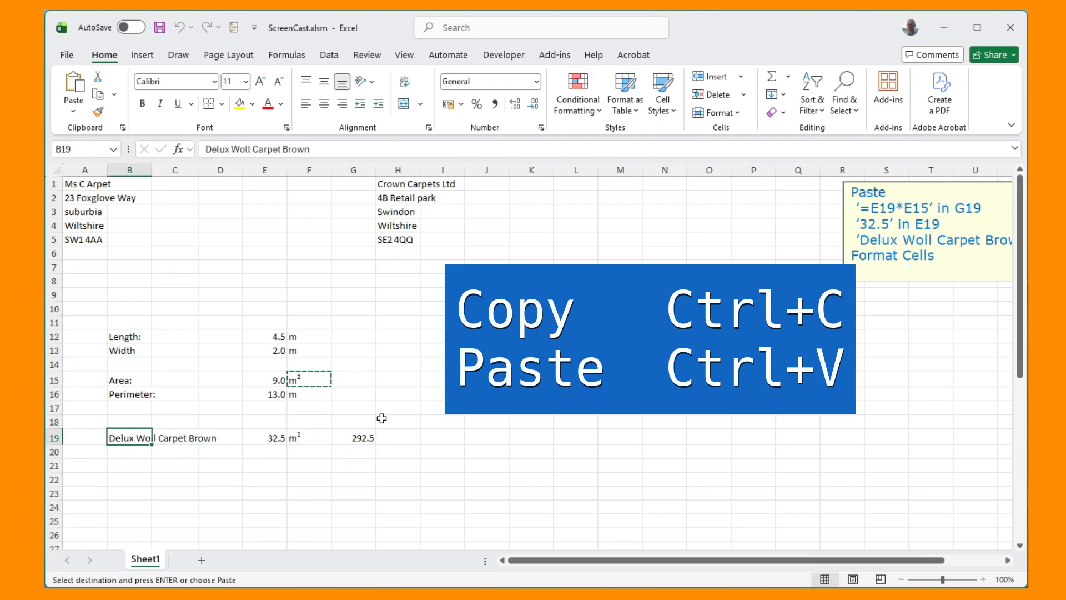
left_click(246, 149)
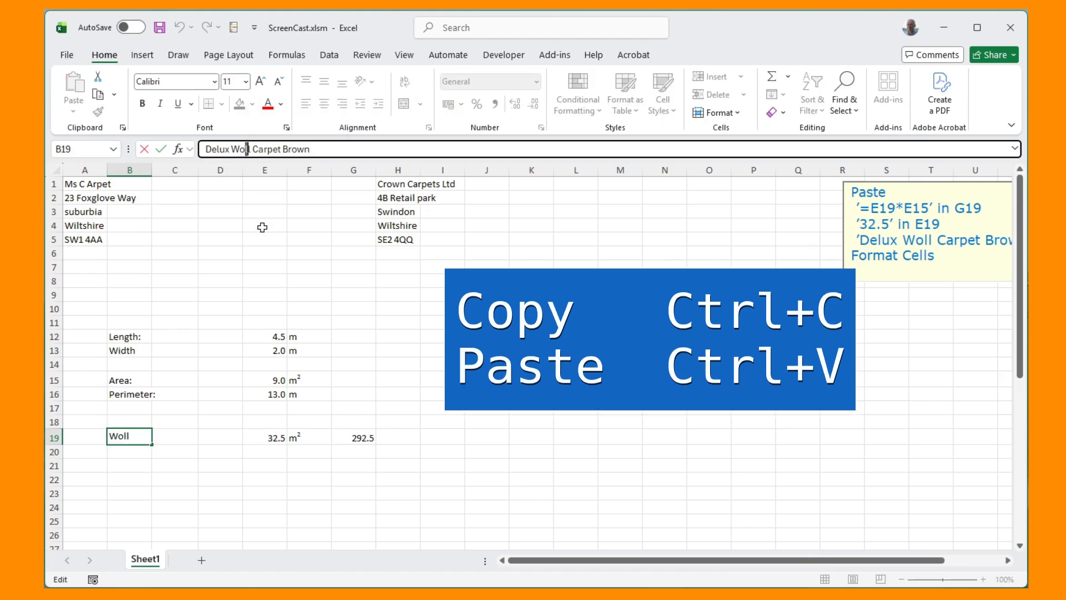
key("BackSpace")
type("o")
key("Return")
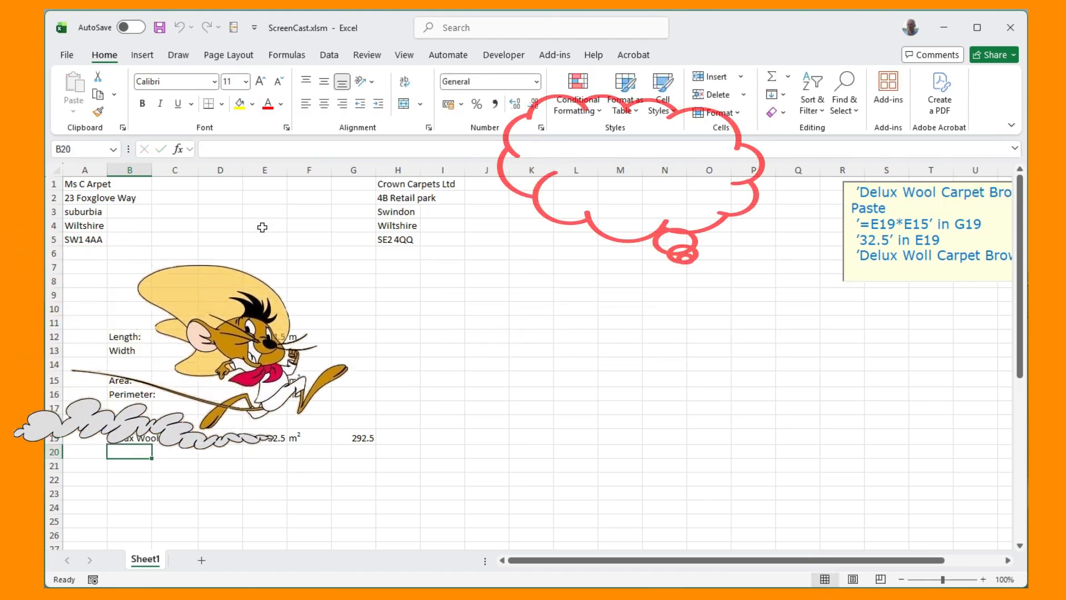
Add the product "Delux Underlay" in B20 with its price 15 in E20.
type("Delux ")
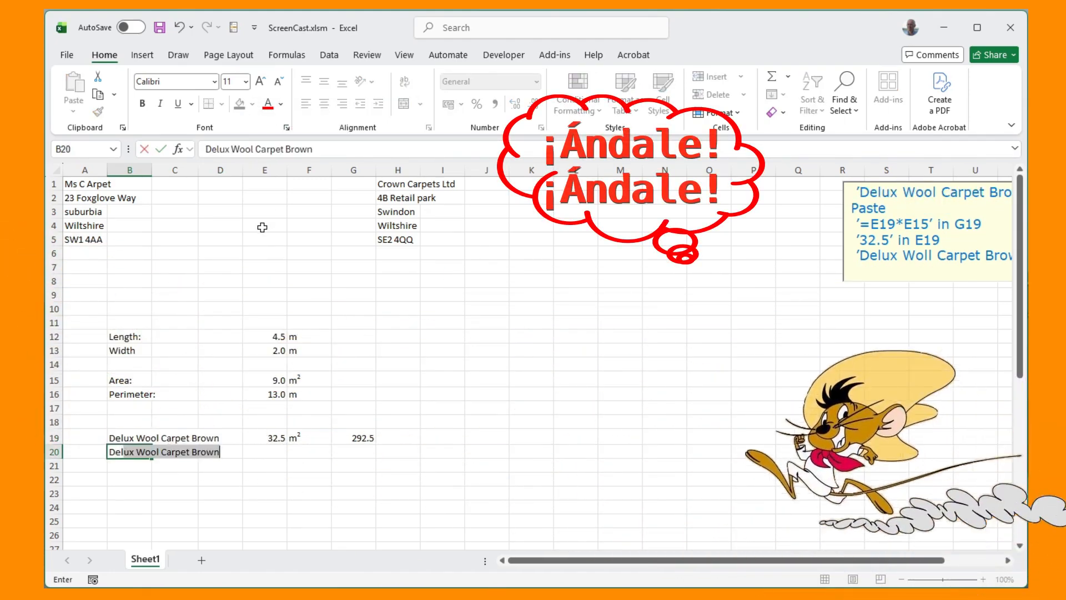
type("Underlay")
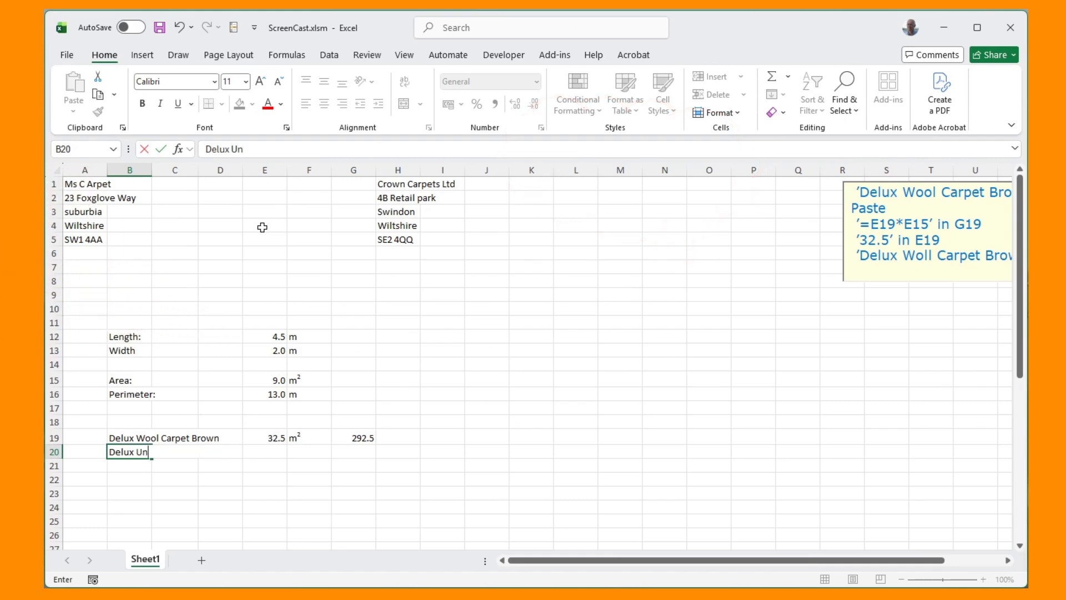
key("Tab")
key("Tab")
key("Tab")
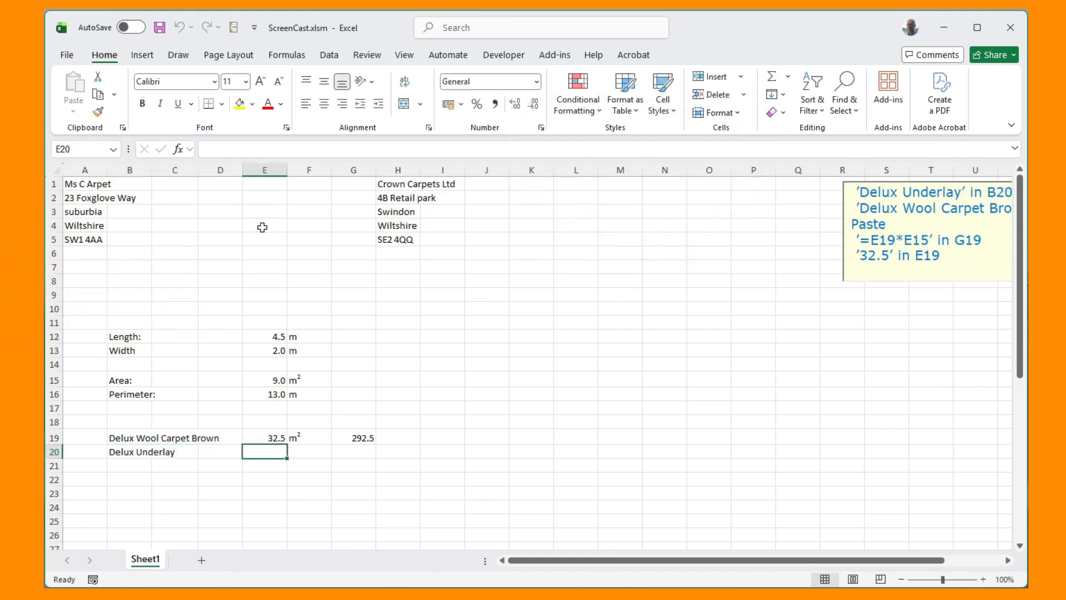
type("15")
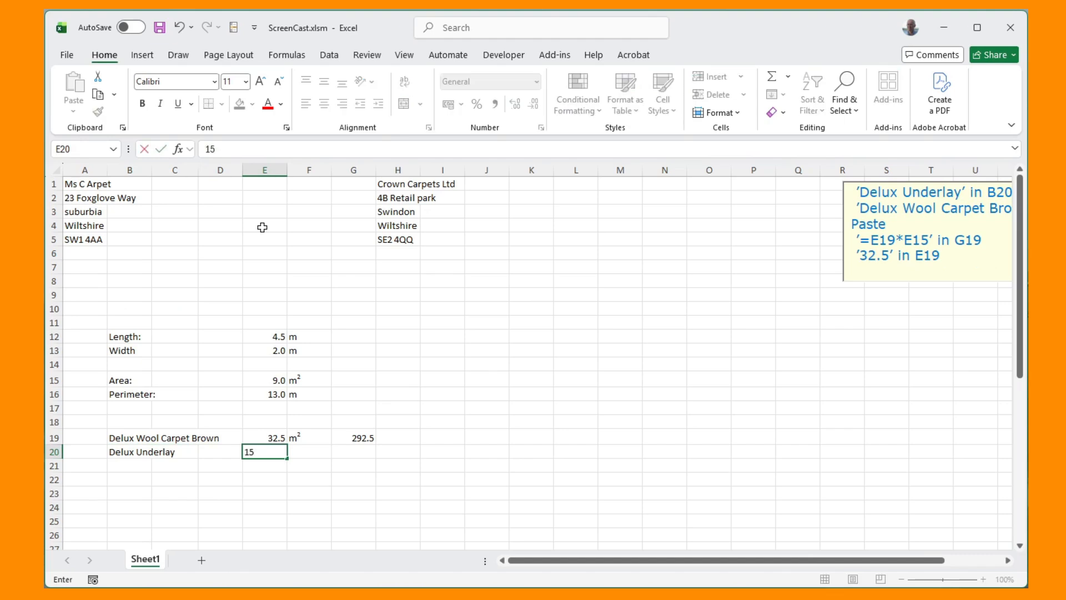
key("Tab")
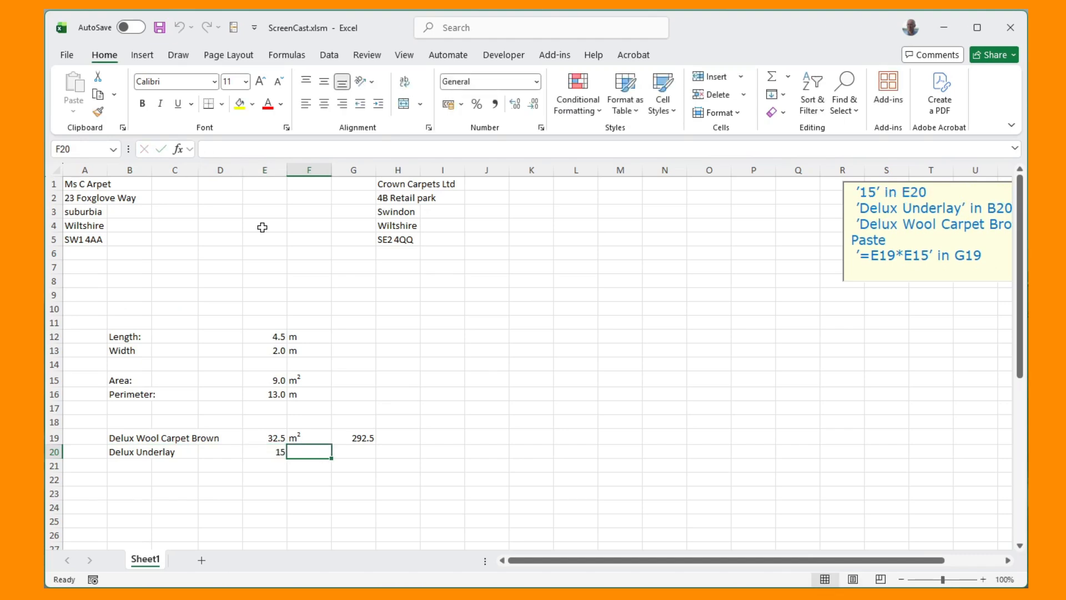
Copy the m² unit from F19 into F20 on the underlay row.
key("Up")
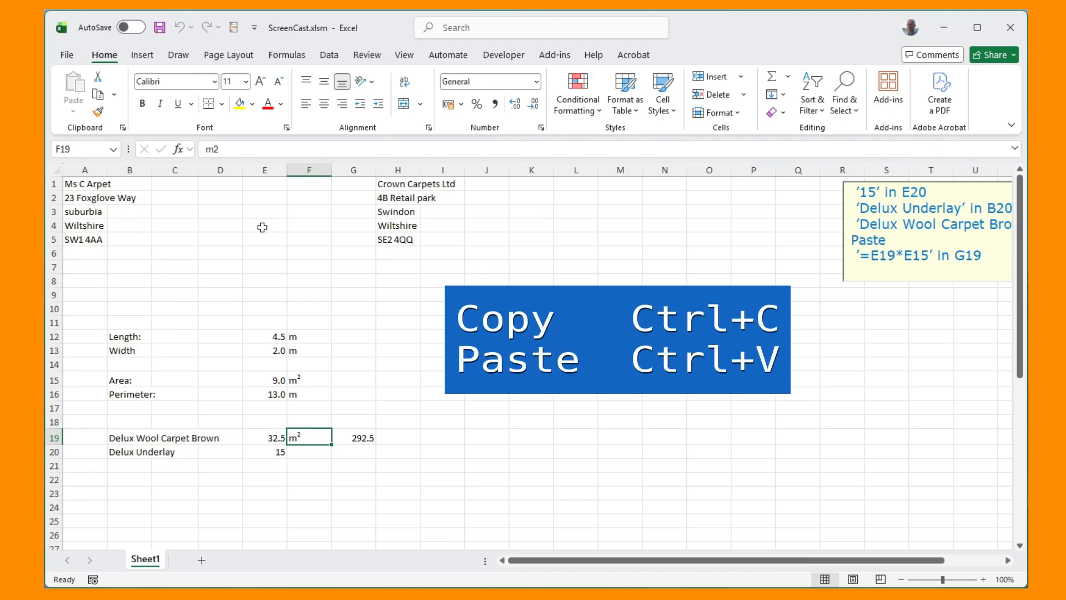
key("ctrl+c")
key("Down")
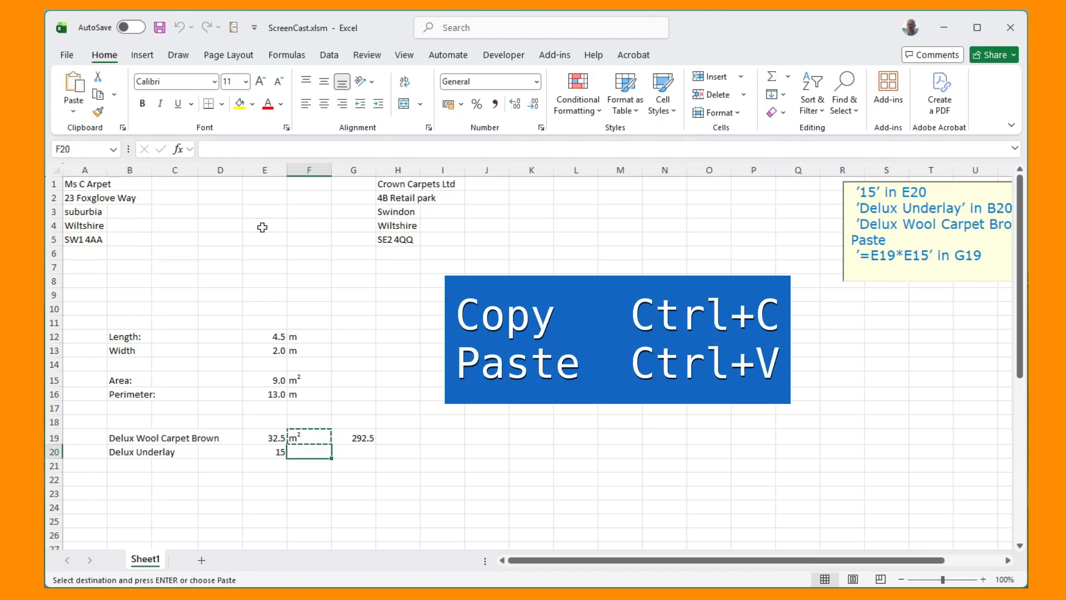
key("ctrl+v")
Calculate the underlay cost in G20 by multiplying its price by the area with =E20*E15.
key("Right")
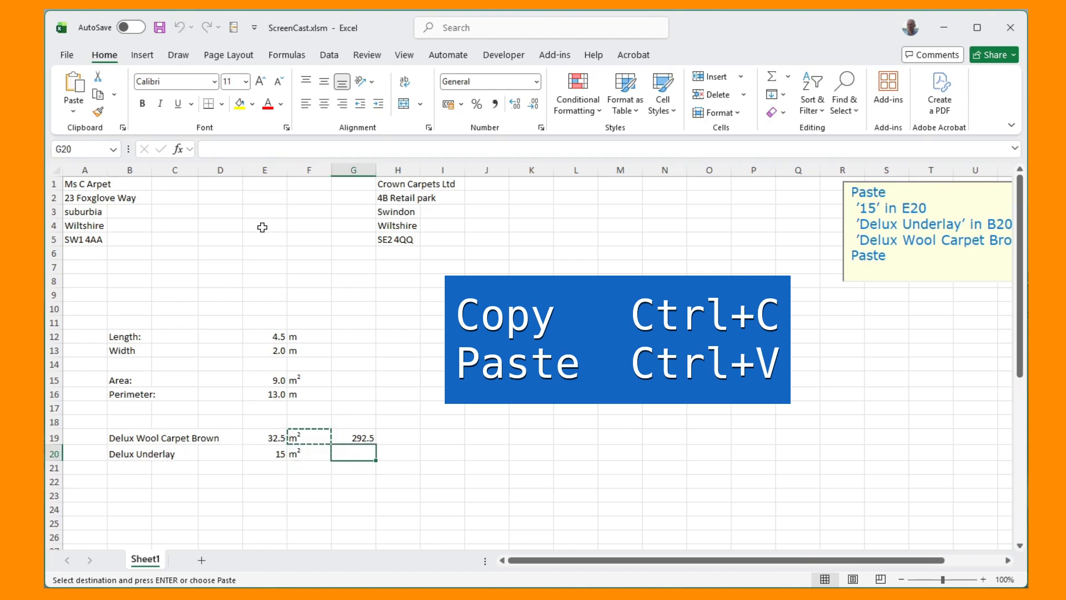
type("=")
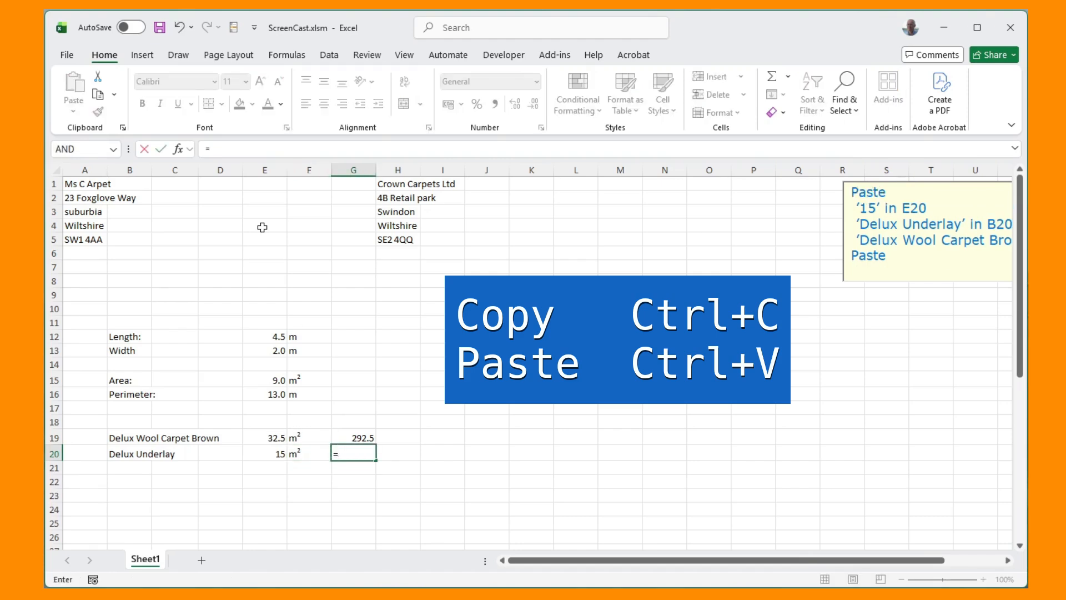
key("Left")
key("Left")
type("*")
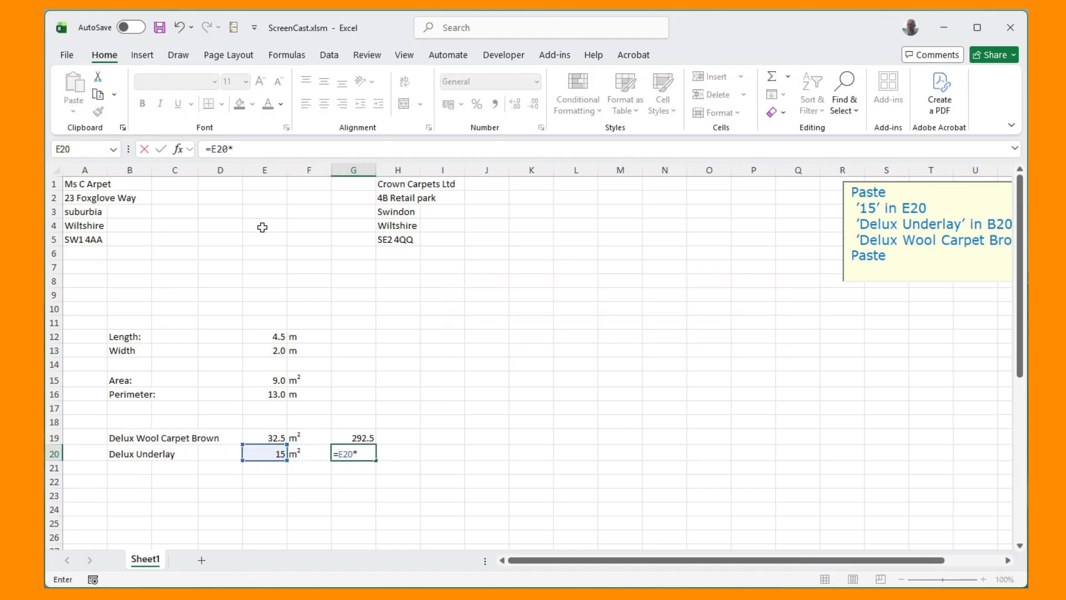
left_click(278, 378)
key("Return")
Enter the product description "Grip Board" in B21 below the underlay.
key("Left")
key("Left")
key("Left")
key("Left")
key("Left")
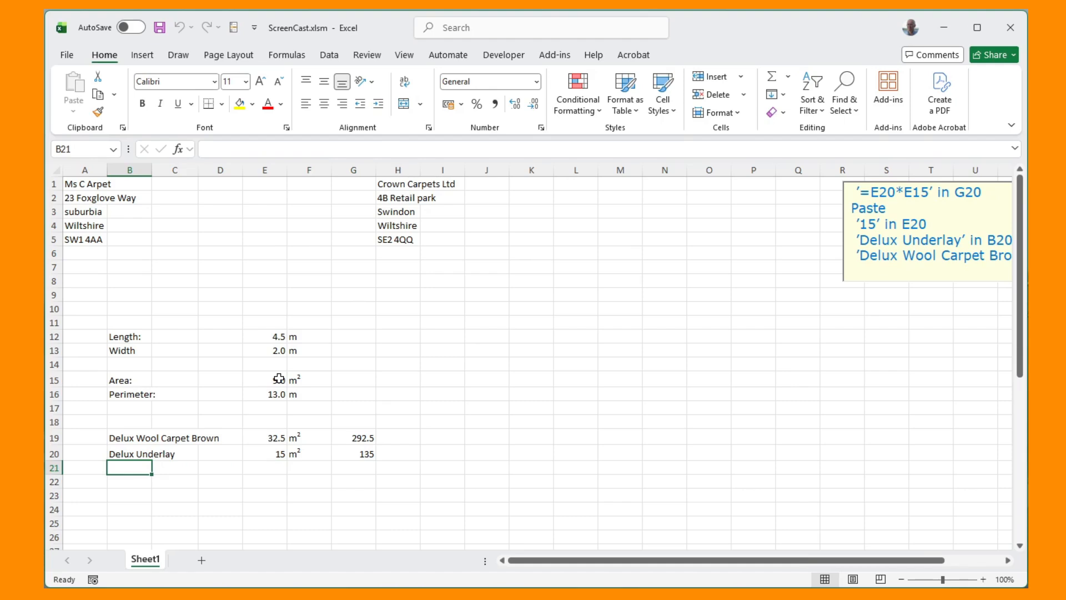
type("G")
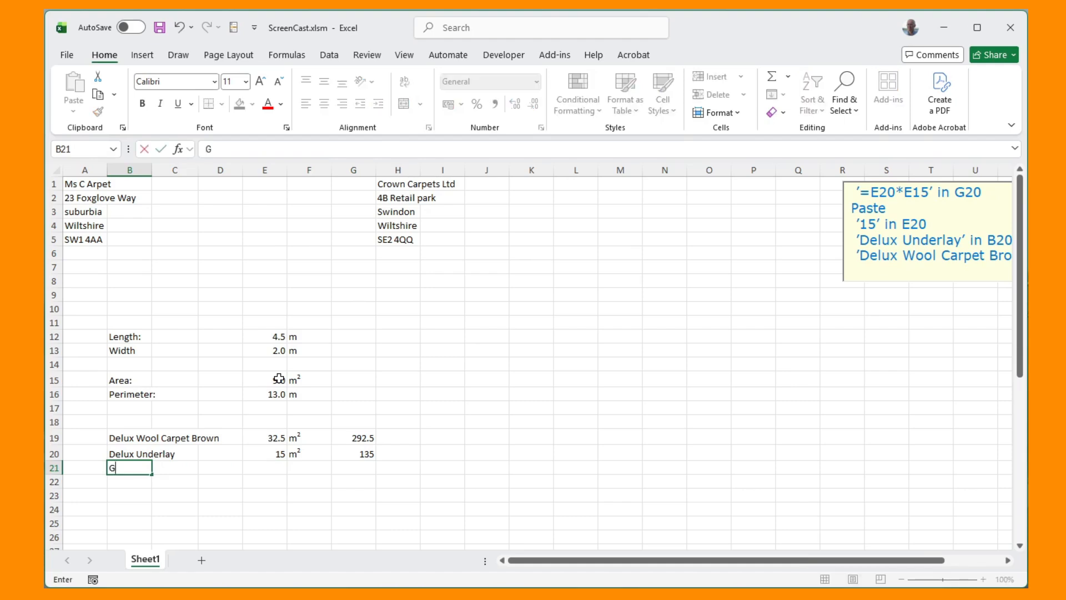
type("rip Board")
Enter the grip board price 1.99 in E21 and its unit m in F21.
key("Tab")
key("Tab")
key("Tab")
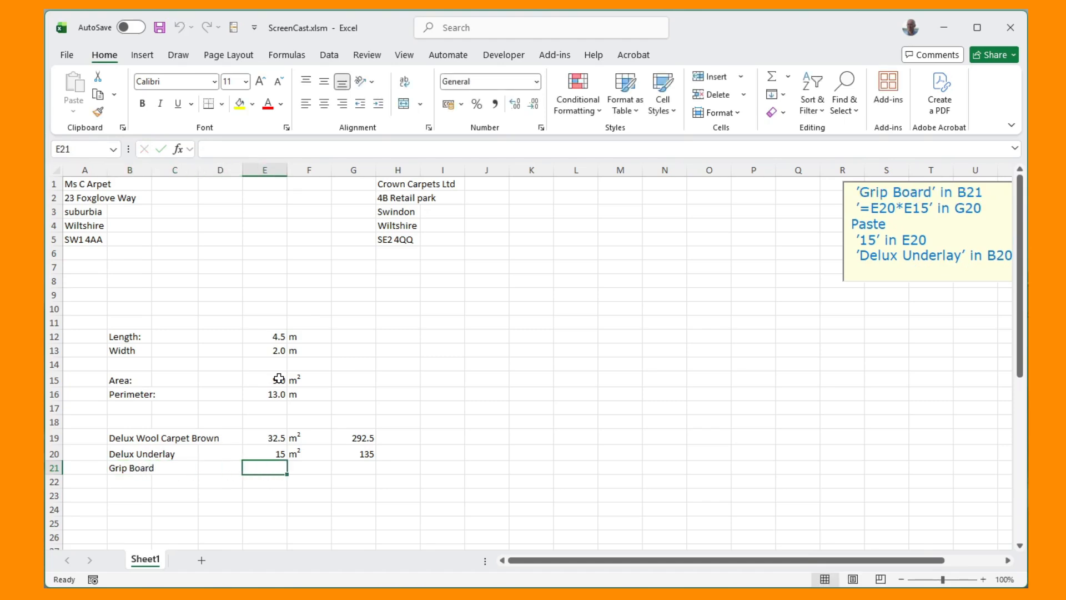
type("1.99")
key("Tab")
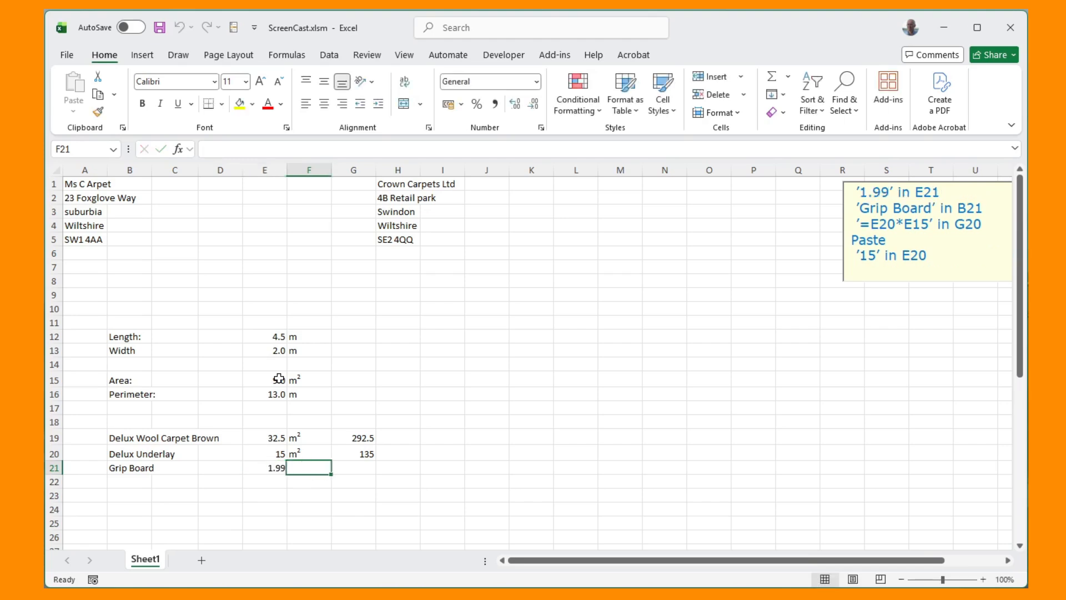
type("m2")
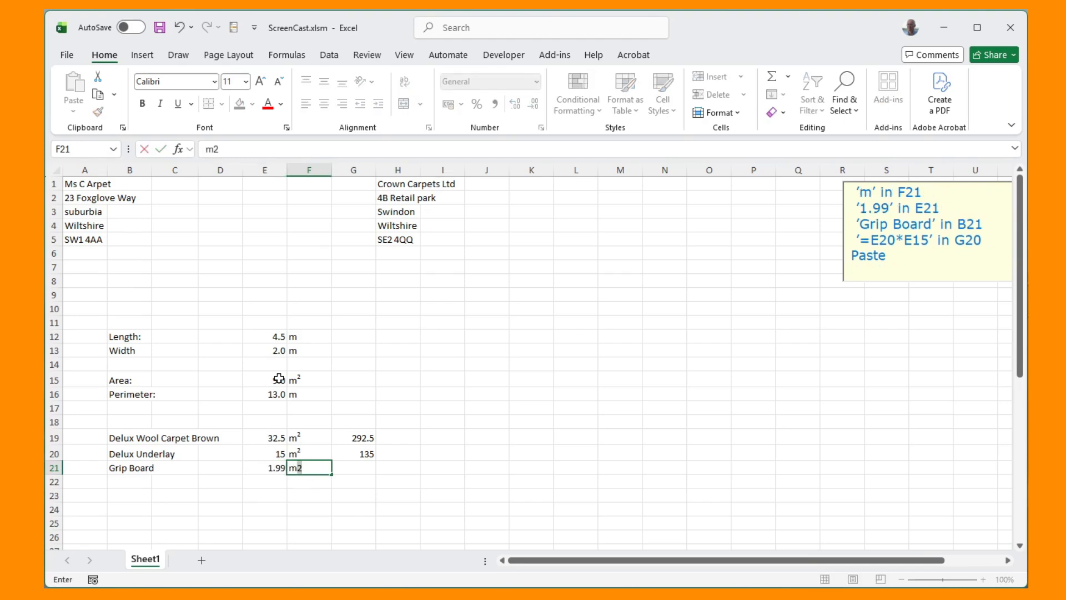
key("BackSpace")
key("Tab")
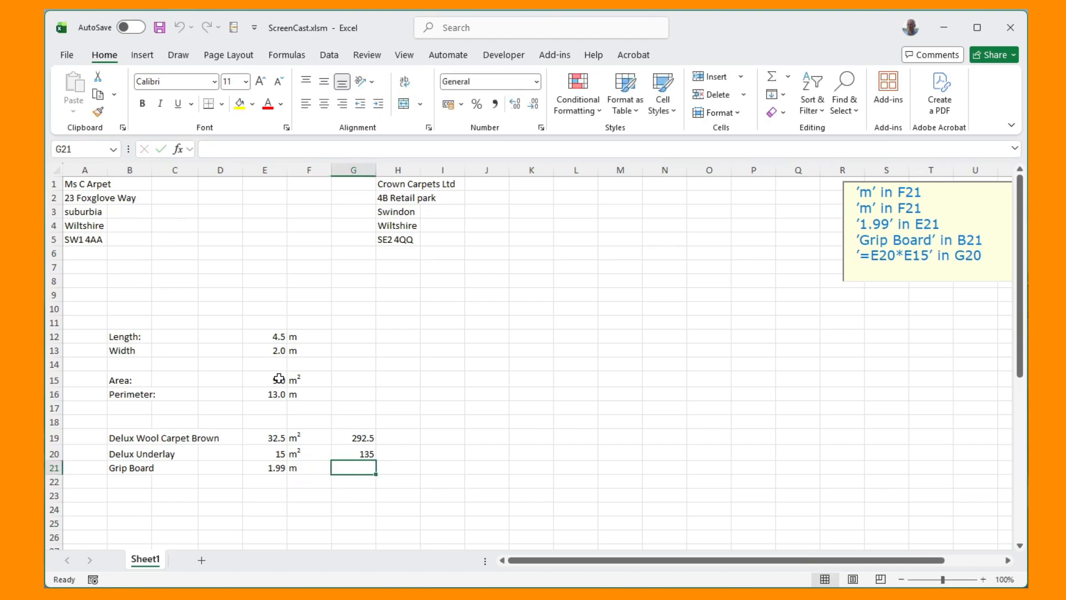
Calculate the grip board cost in G21 by multiplying its price by the perimeter with =E21*E16.
type("=")
key("Left")
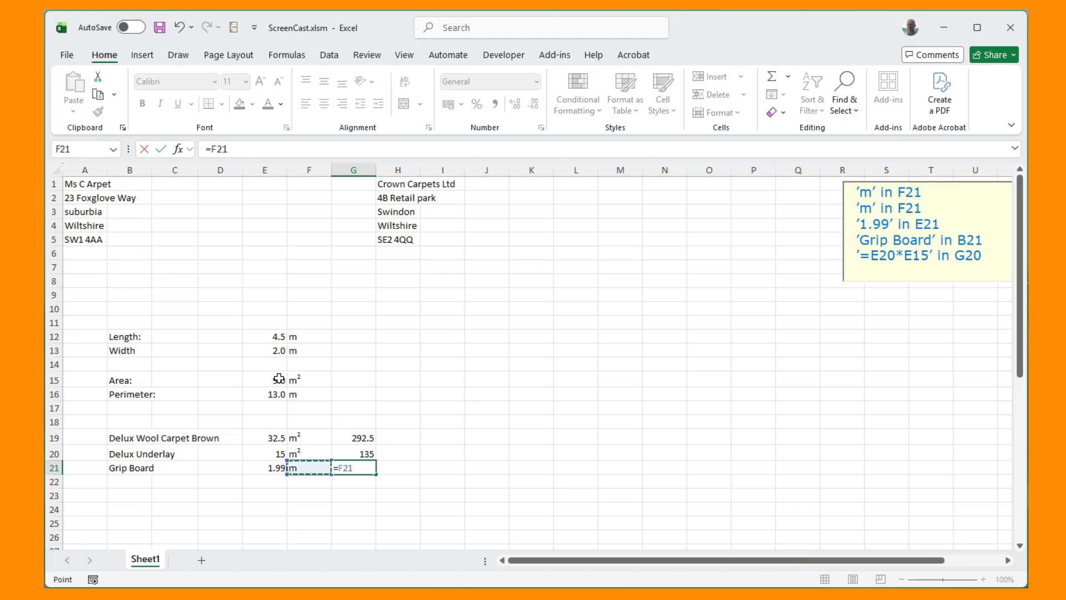
key("Left")
type("*")
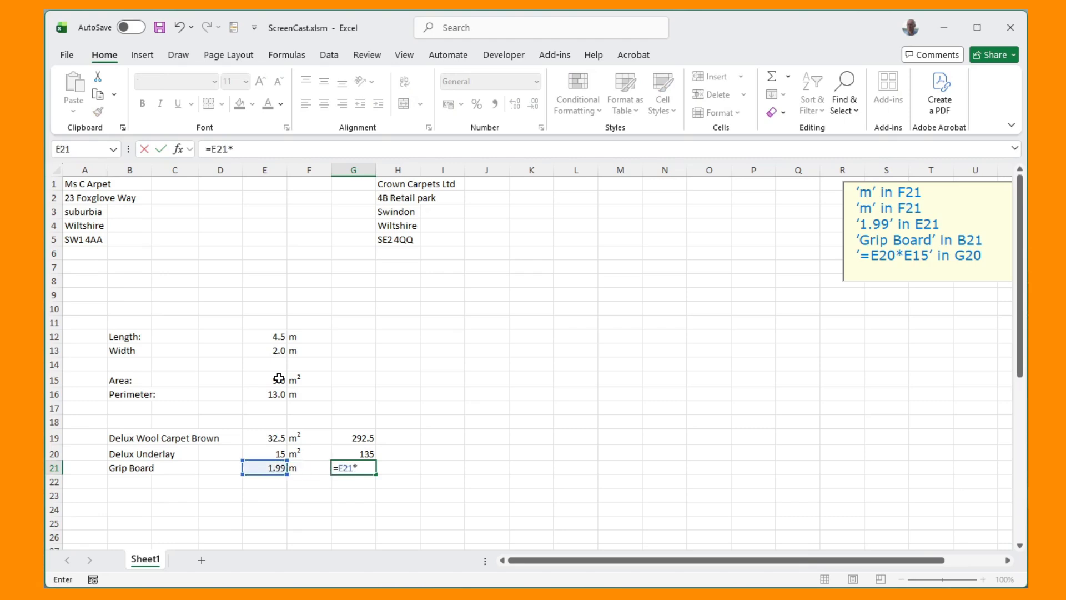
key("Up")
key("Up")
key("Up")
key("Up")
key("Up")
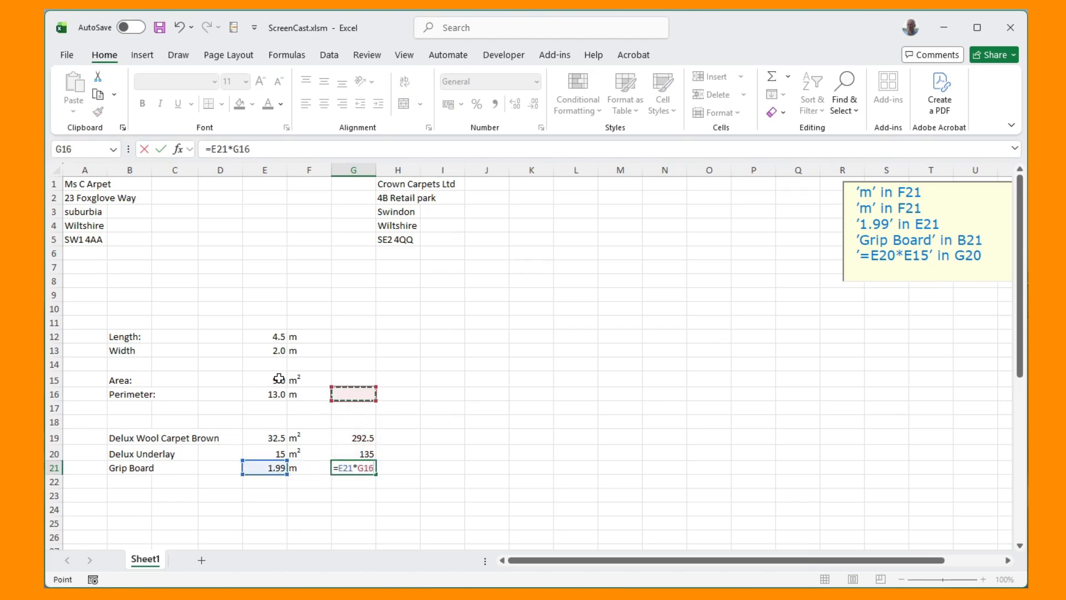
key("Left")
key("Left")
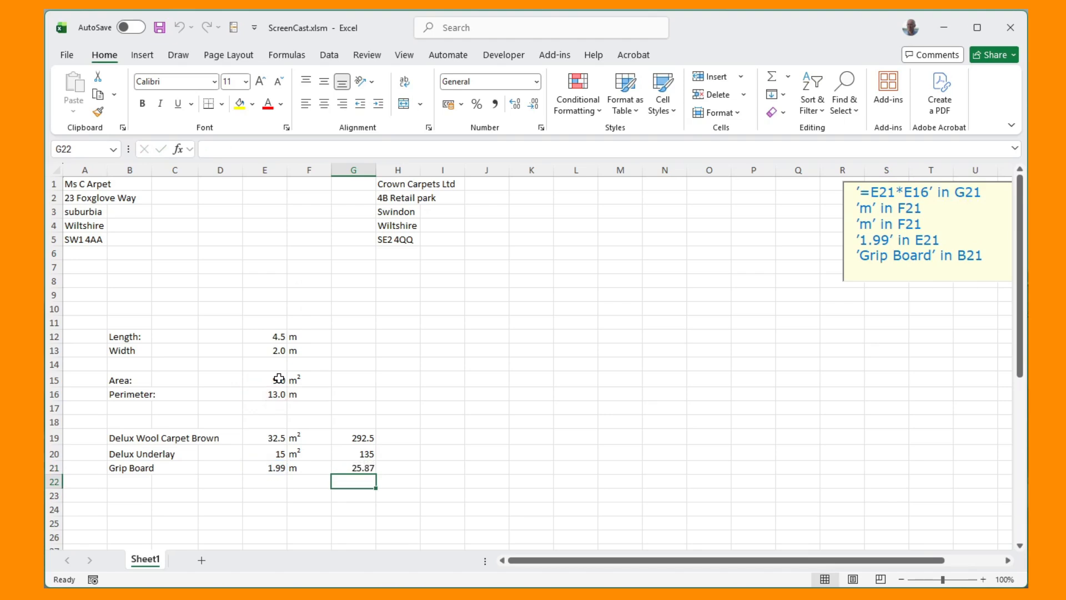
Enter the description "Fitting Cost" in B22 below the grip board, correcting its spelling.
key("Left")
key("Left")
key("Left")
key("Left")
key("Left")
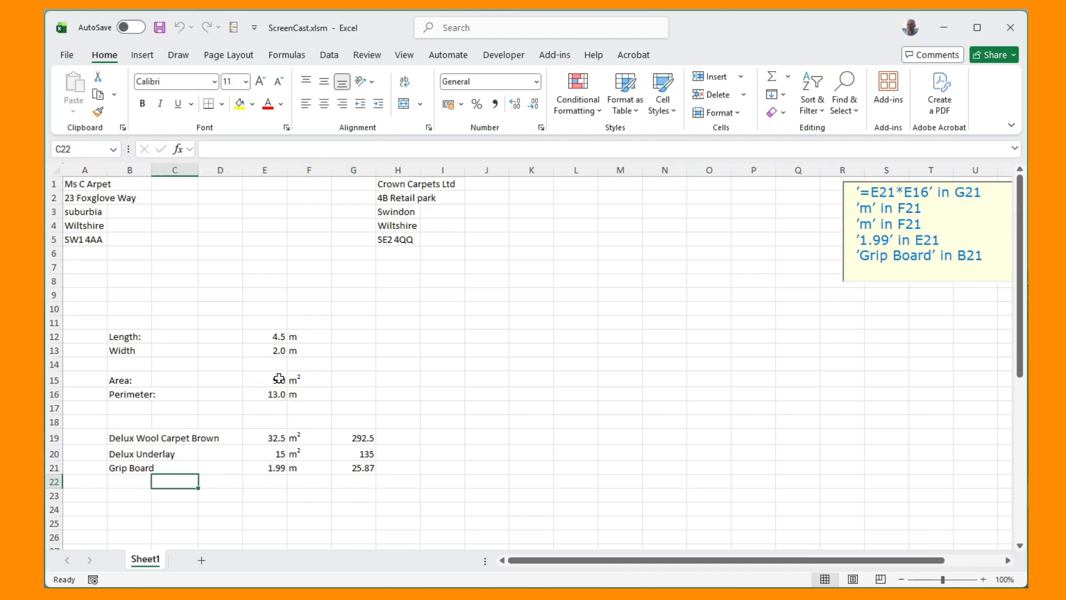
type("Fitt")
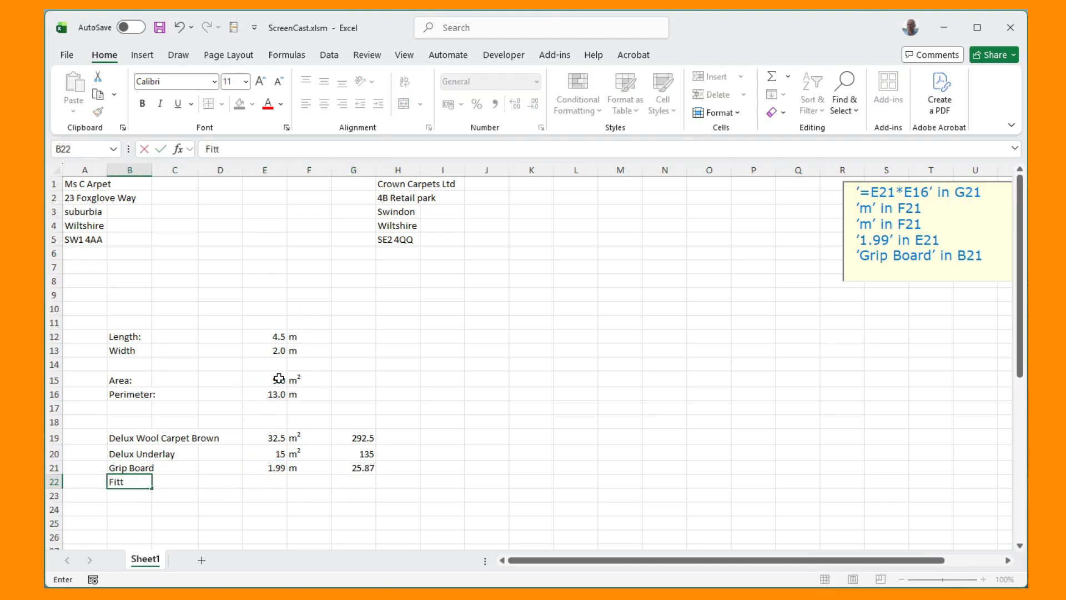
type("ing Coast")
key("ctrl+Return")
key("F2")
key("BackSpace")
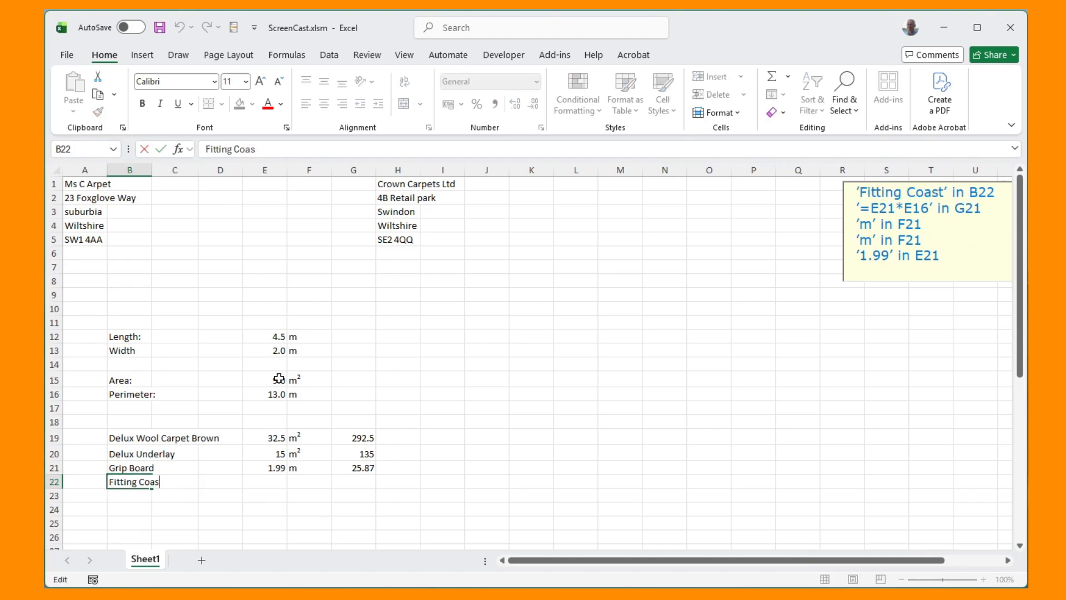
key("BackSpace")
type("s")
key("ctrl+Return")
Enter the fitting price 25 in E22 on the fitting cost row.
key("Right")
key("Right")
key("Right")
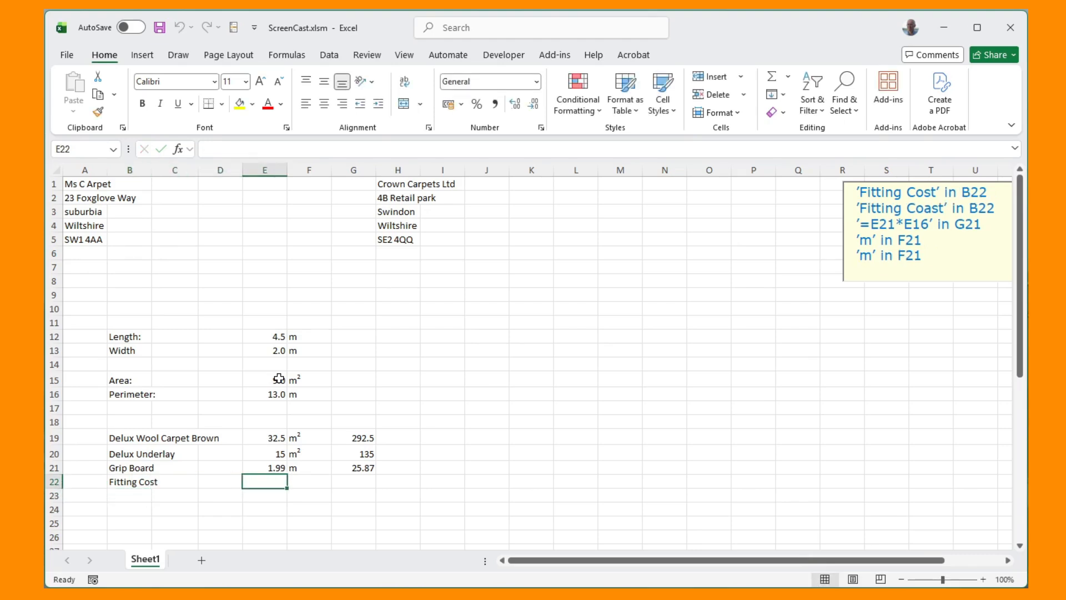
type("25")
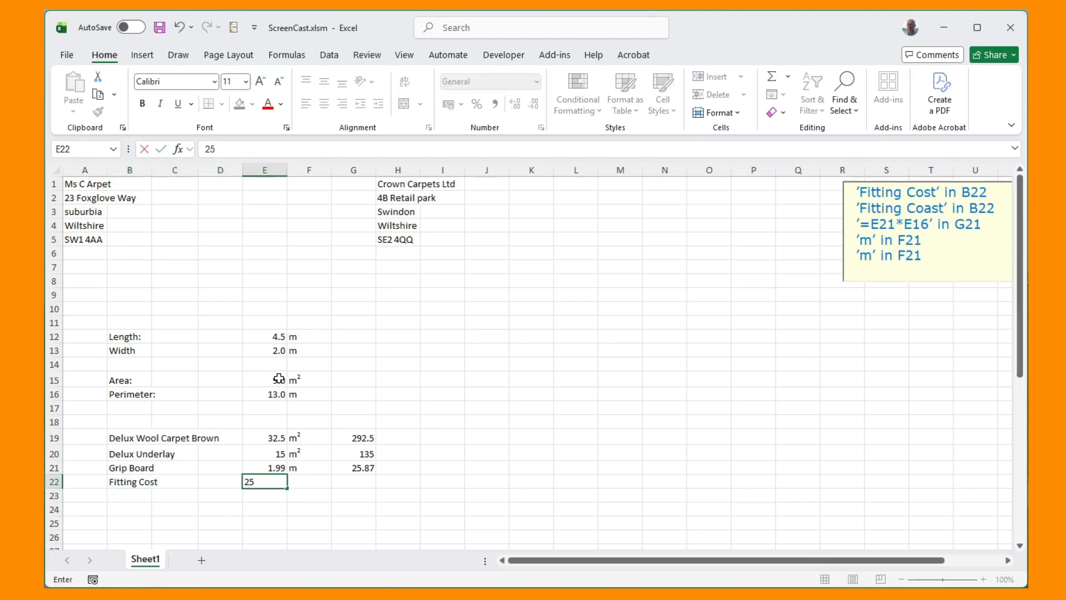
key("Tab")
Enter the unit as plain text m2 in F22 on the fitting cost row.
type("m")
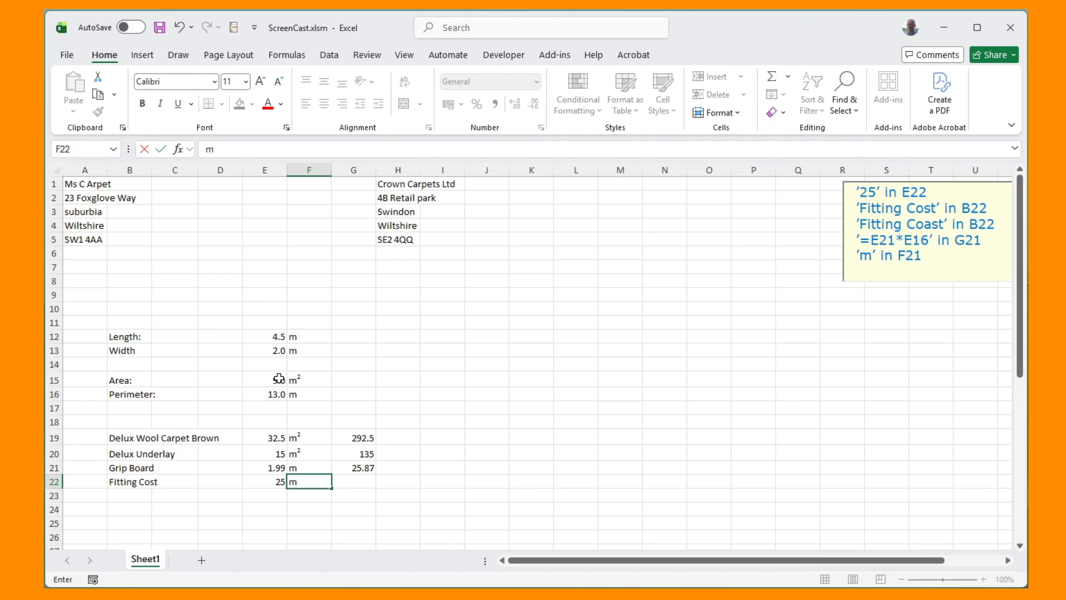
type("2")
key("Return")
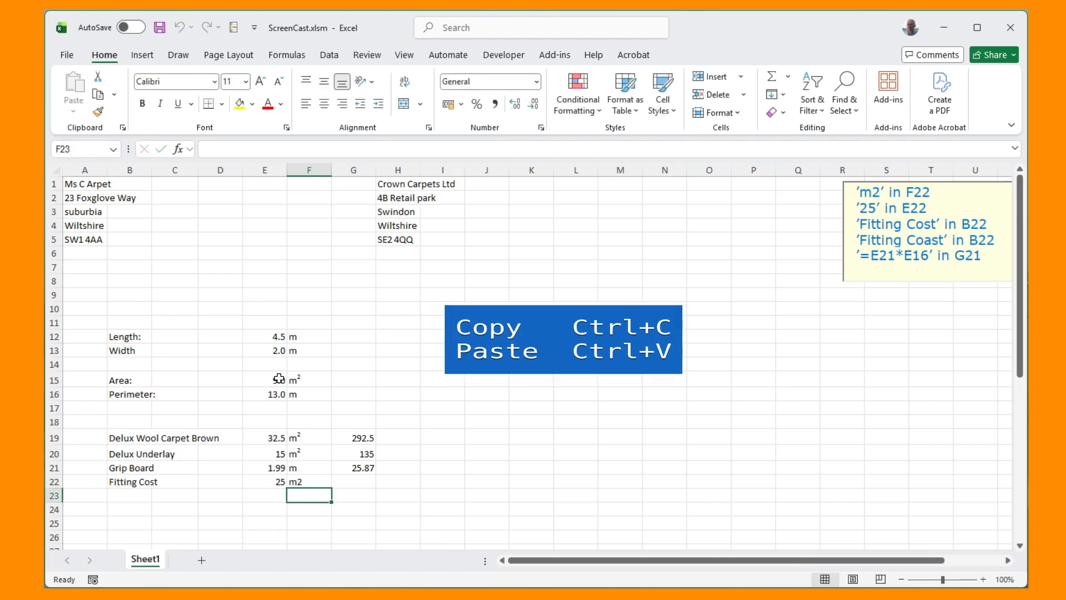
Copy the superscript m² unit from F20 into F22 on the fitting cost row.
key("Up")
key("Up")
key("Up")
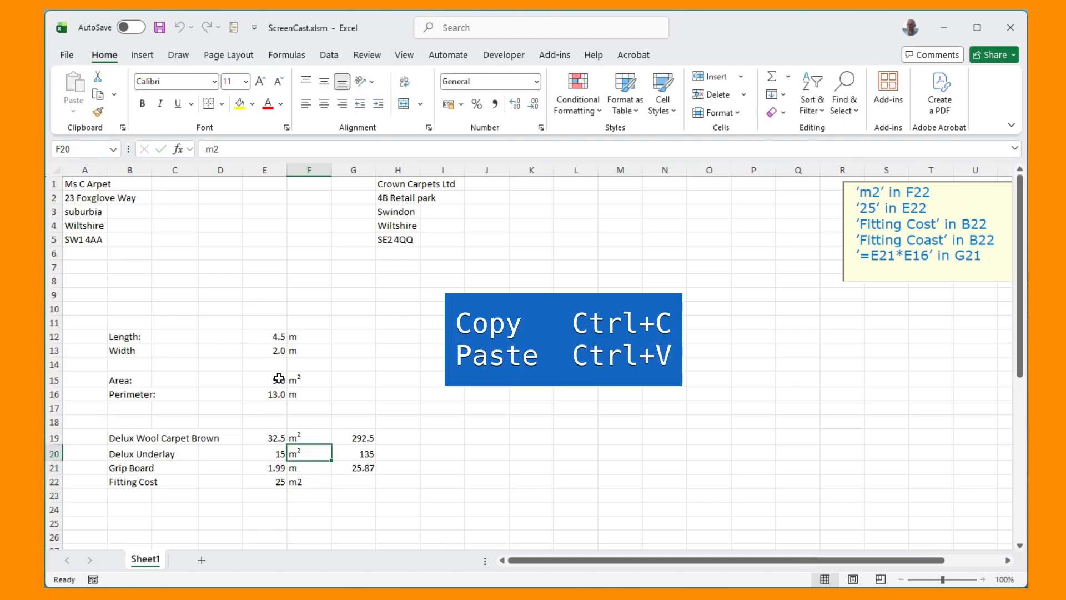
key("ctrl+c")
key("Down")
key("Down")
key("ctrl+v")
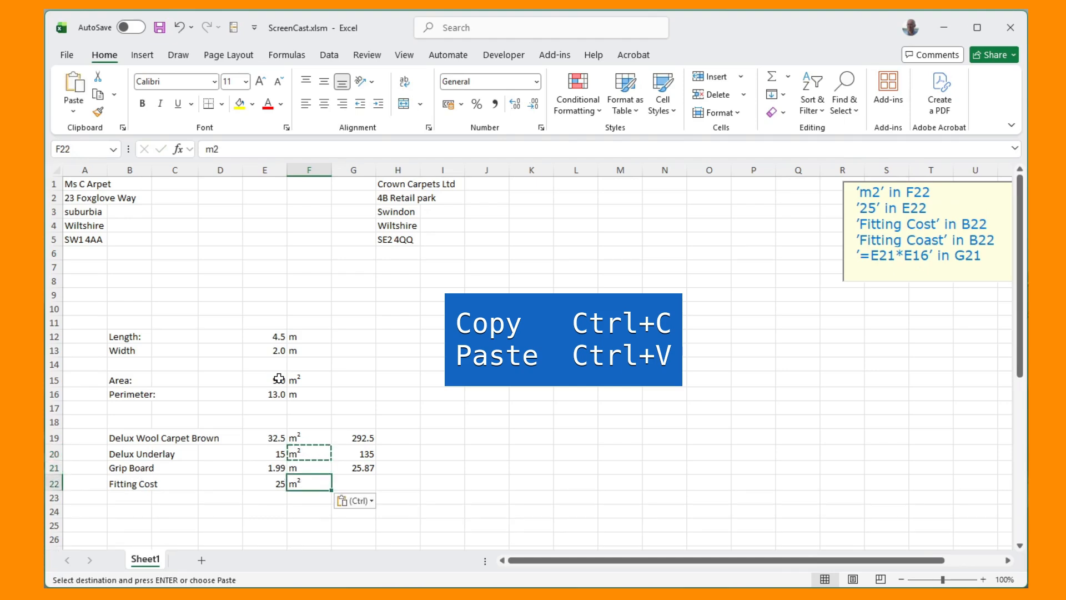
key("Right")
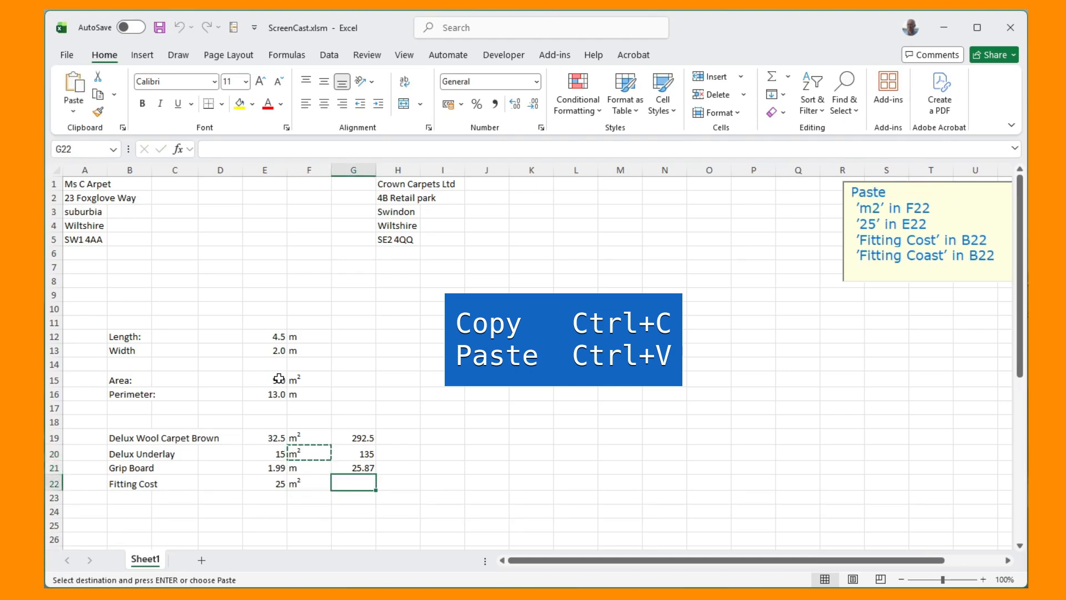
Calculate the fitting cost in G22 as the fitting price times the room area with =E22*E15.
type("=")
key("Left")
key("Left")
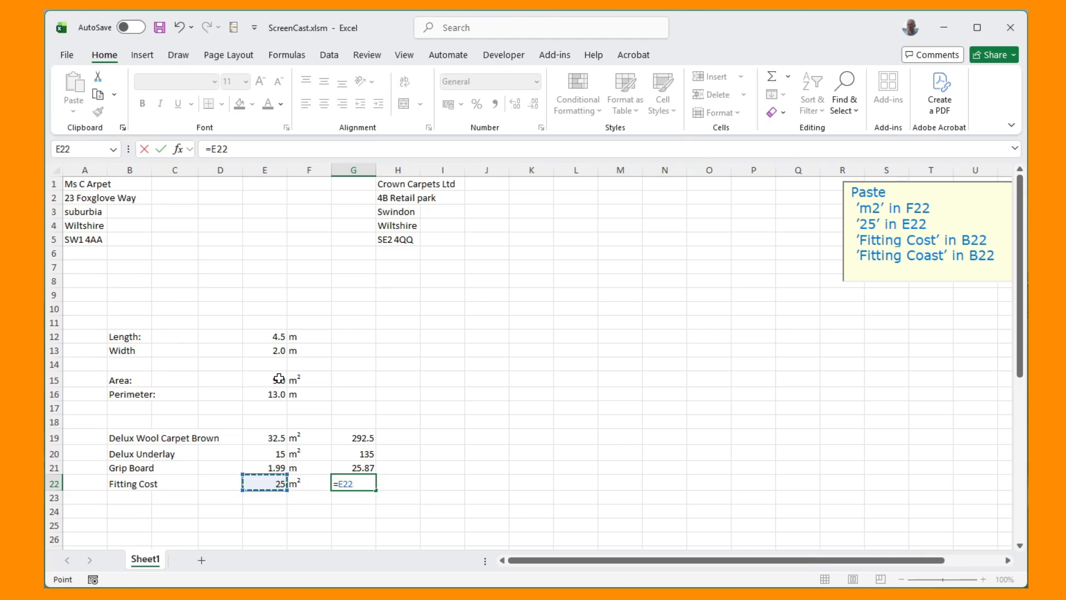
type("*")
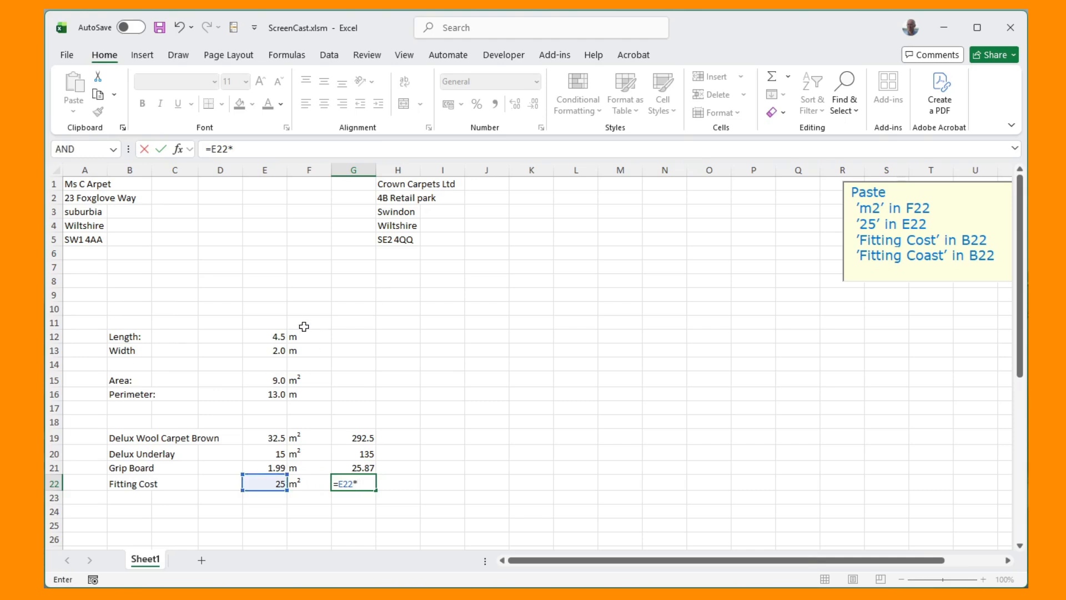
left_click(280, 380)
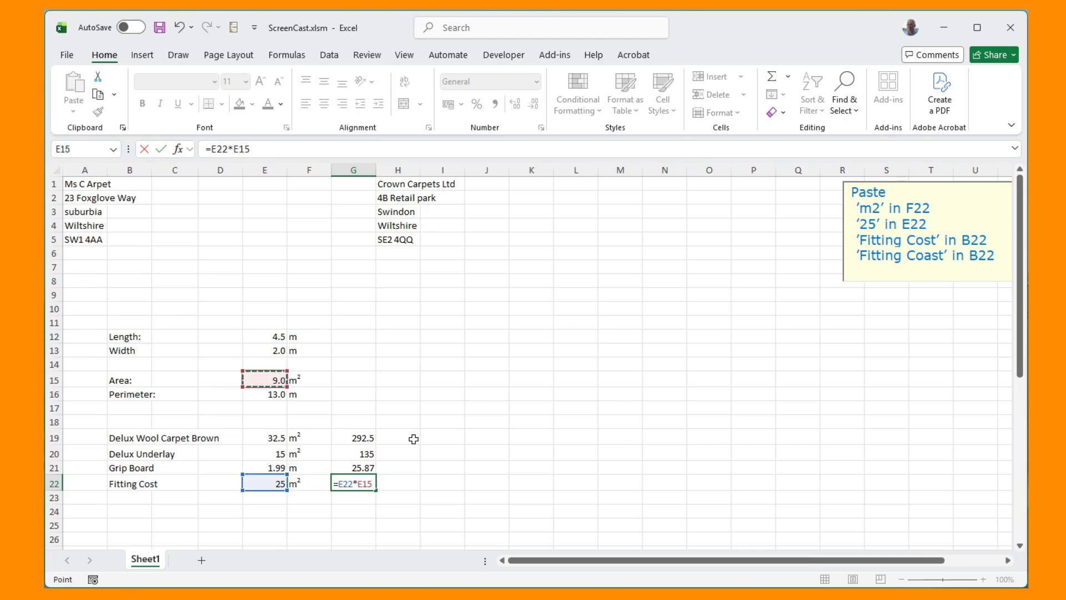
key("Return")
Enter the label "Total" in B24, leaving a blank row below the fitting cost.
key("Down")
key("Left")
key("Left")
key("Left")
key("Left")
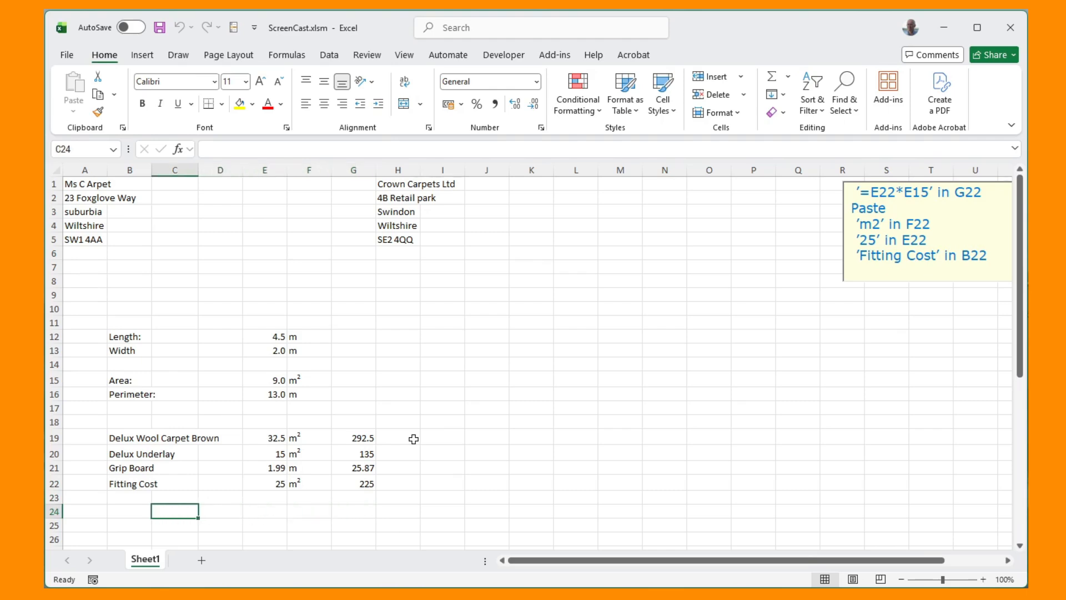
key("Left")
type("Tota")
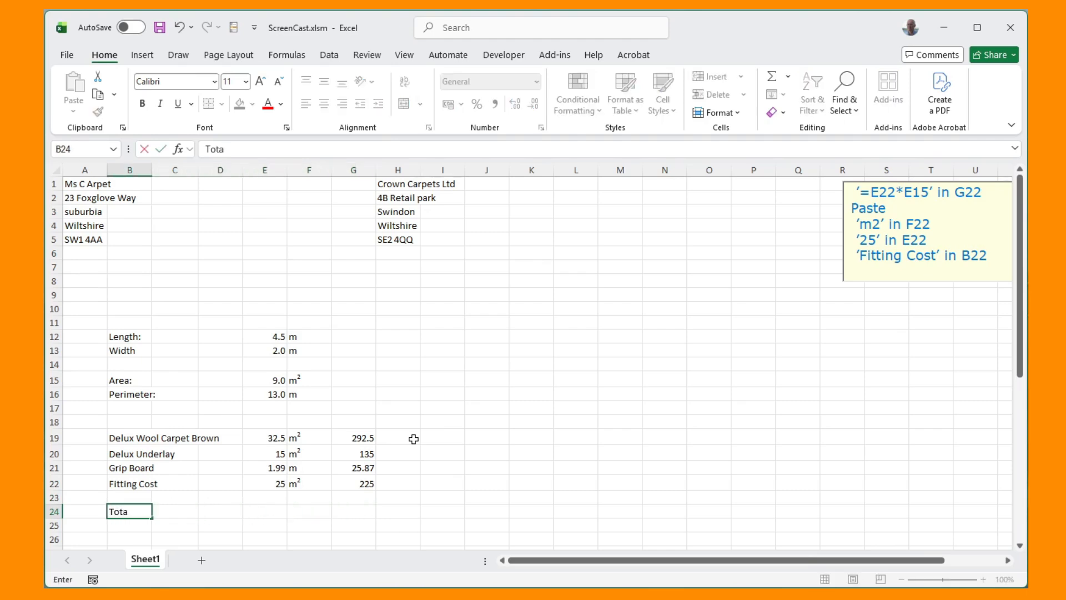
type("l")
Add up the item costs in G24 on the Total row with AutoSum over G19:G23.
key("Right")
key("Right")
key("Right")
key("Right")
key("Right")
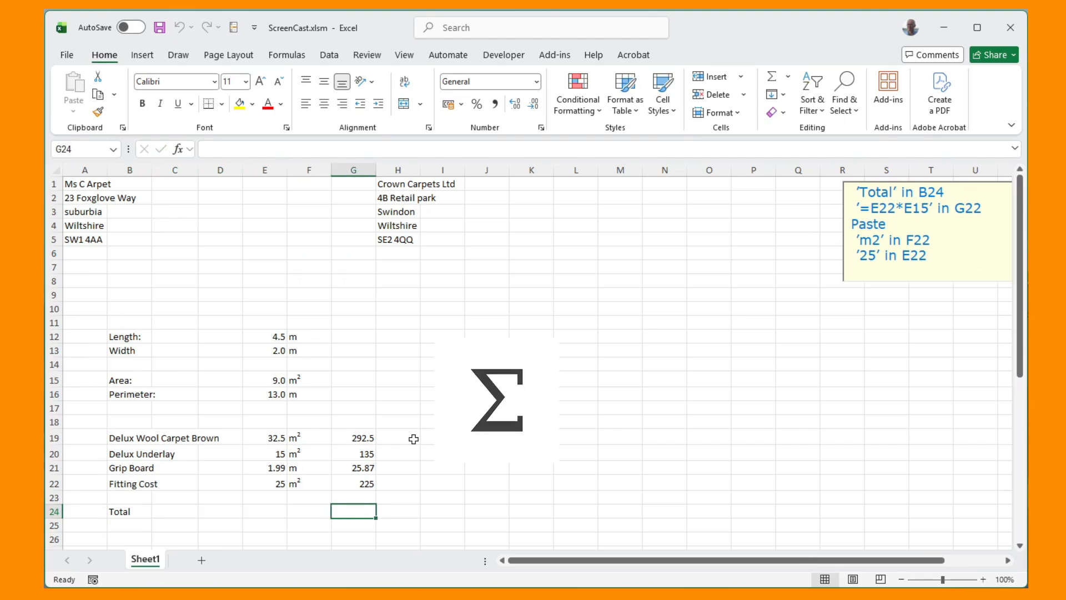
left_click(771, 85)
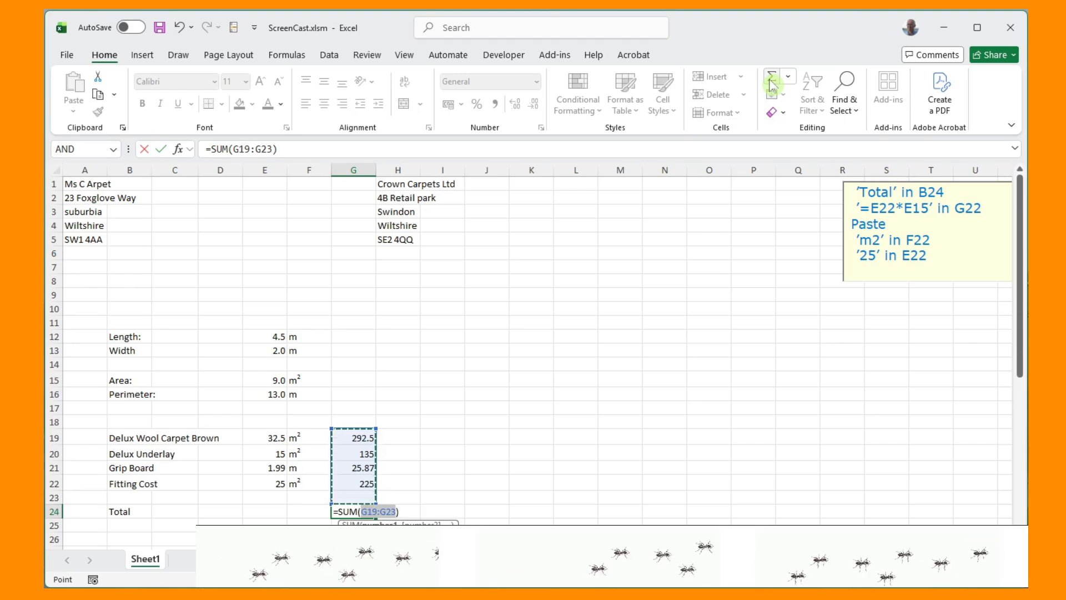
key("Return")
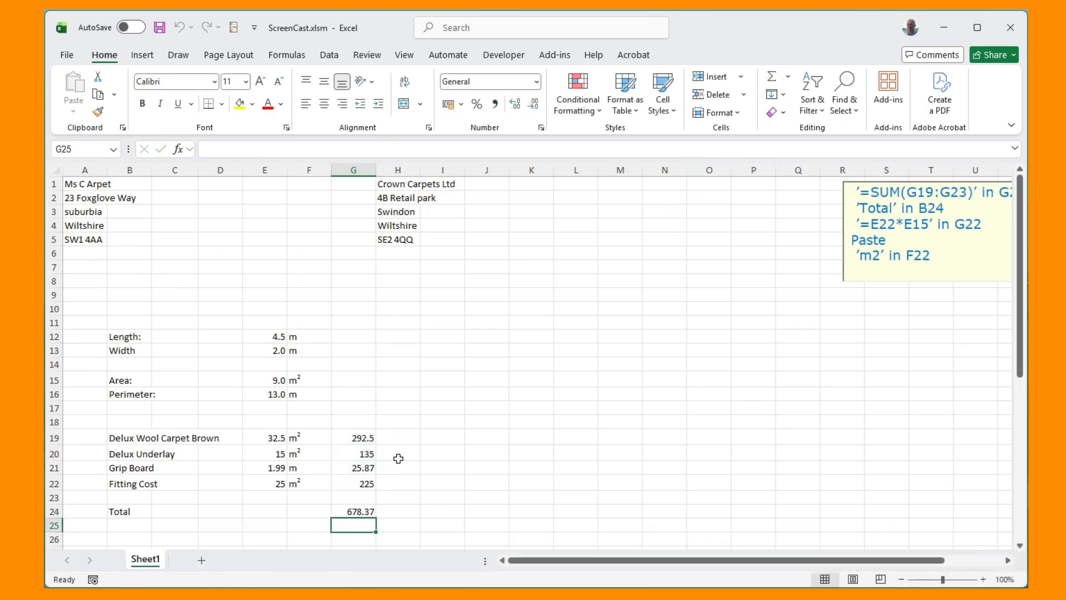
Apply the pound Accounting format to the prices in E19:E22 and the costs in G19:G24.
left_click_drag(272, 442, 269, 478)
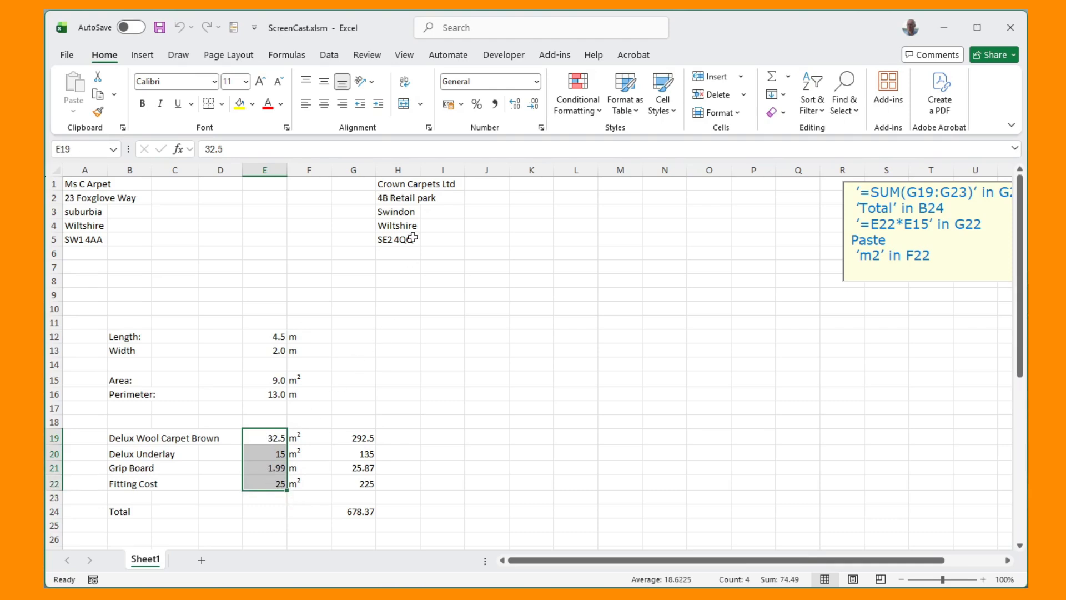
left_click(450, 110)
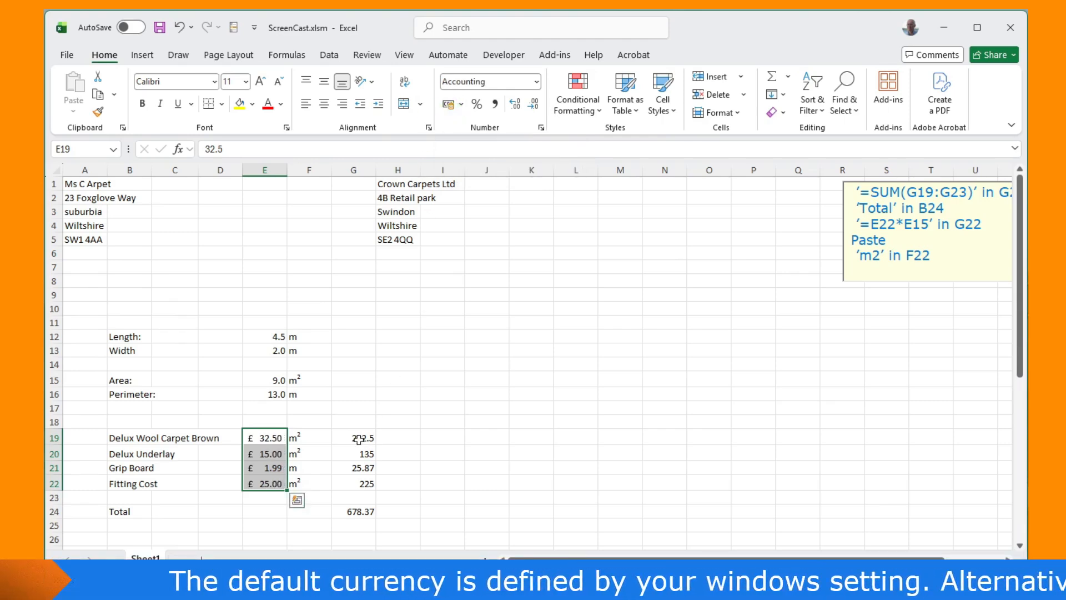
left_click_drag(361, 437, 361, 512)
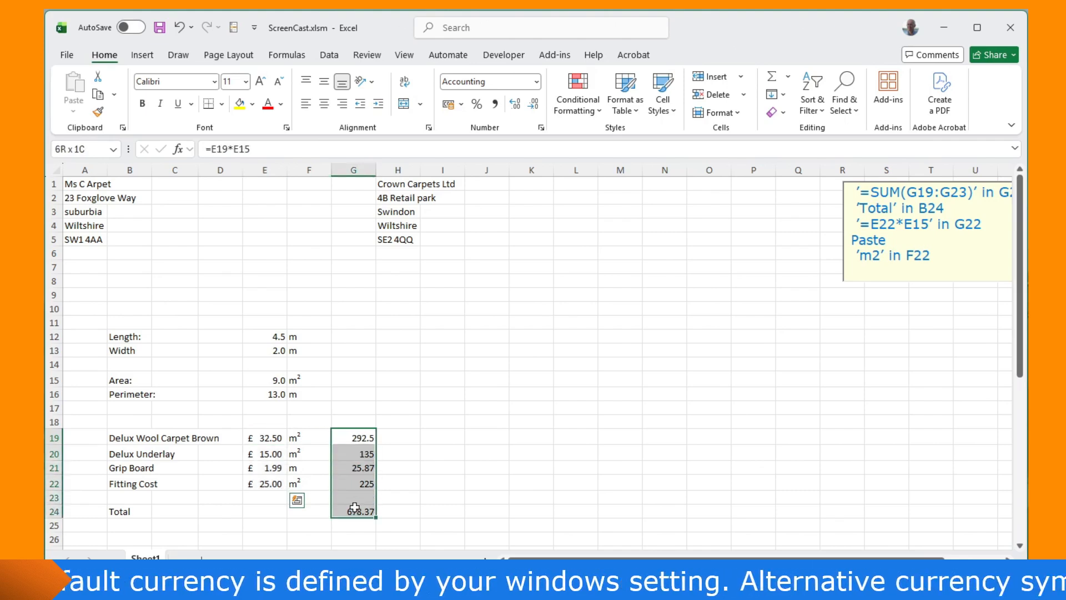
left_click(452, 104)
left_click(518, 376)
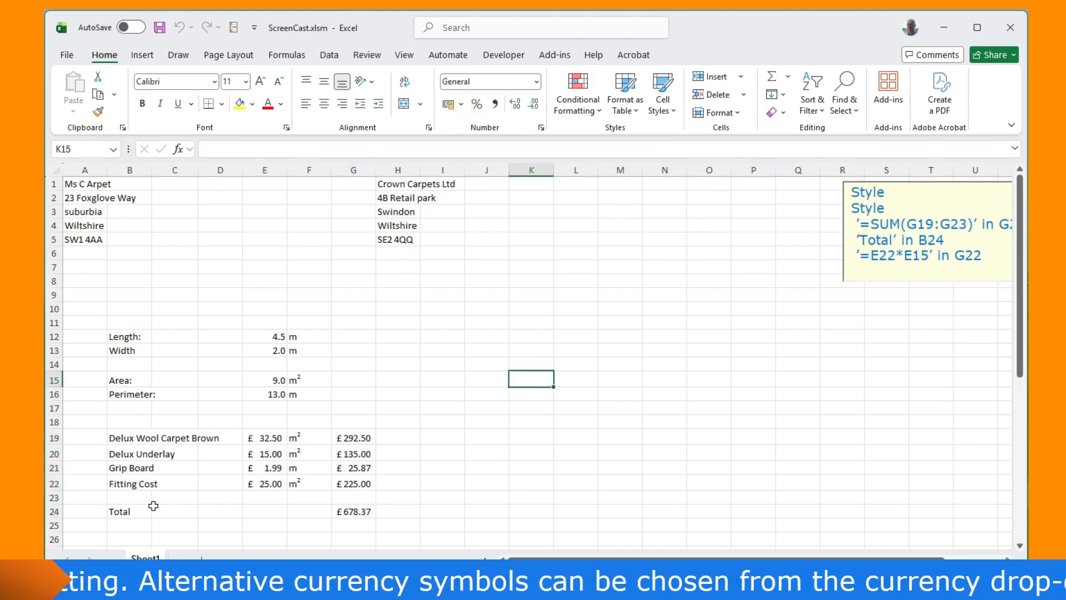
Make the Total row bold from B24 to G24.
left_click(54, 511)
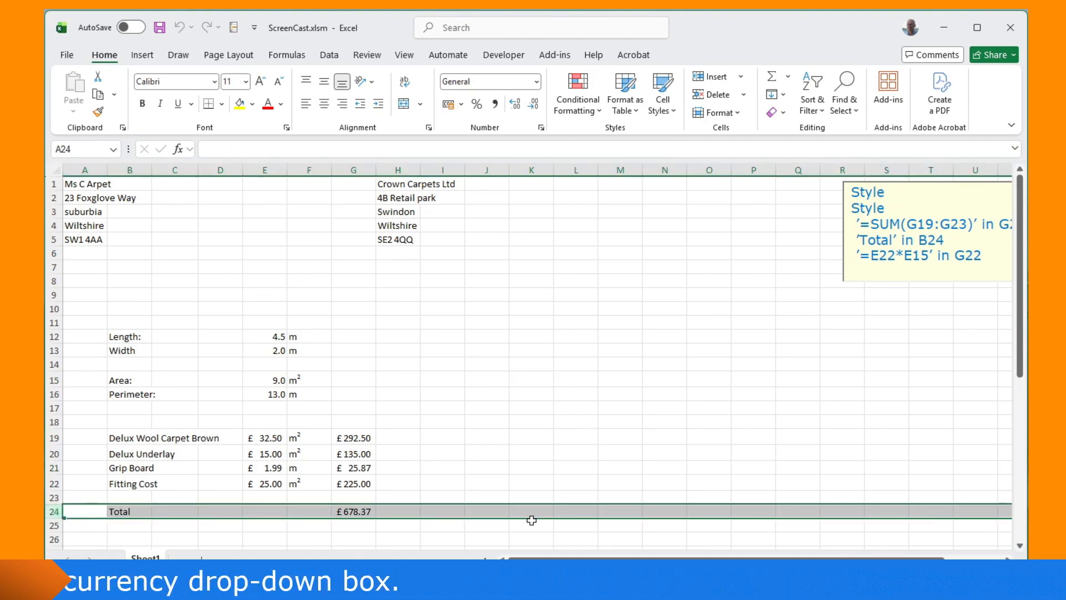
left_click_drag(140, 510, 348, 510)
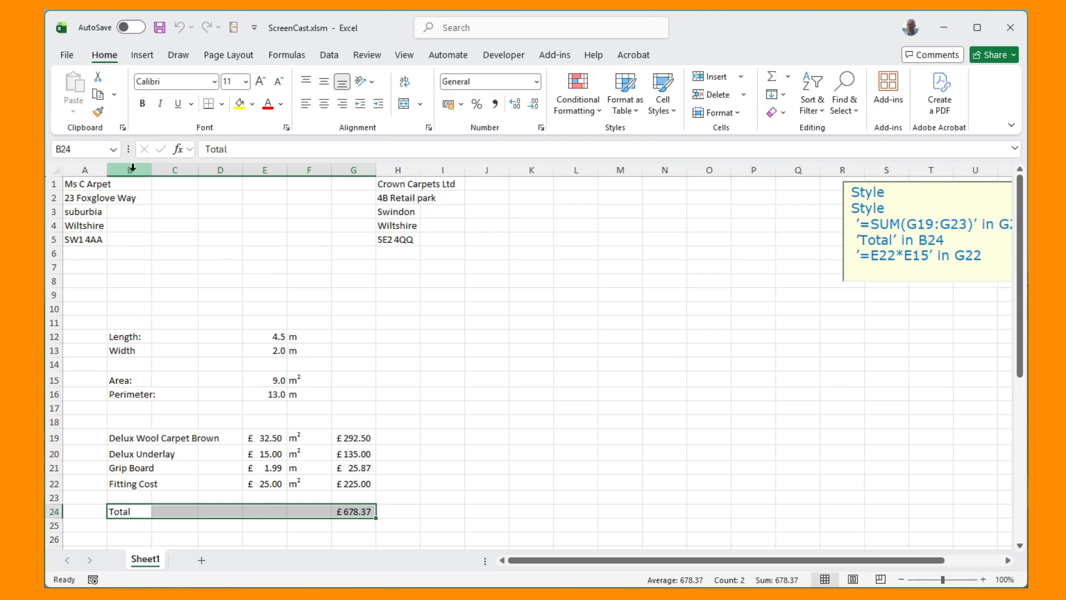
left_click(142, 104)
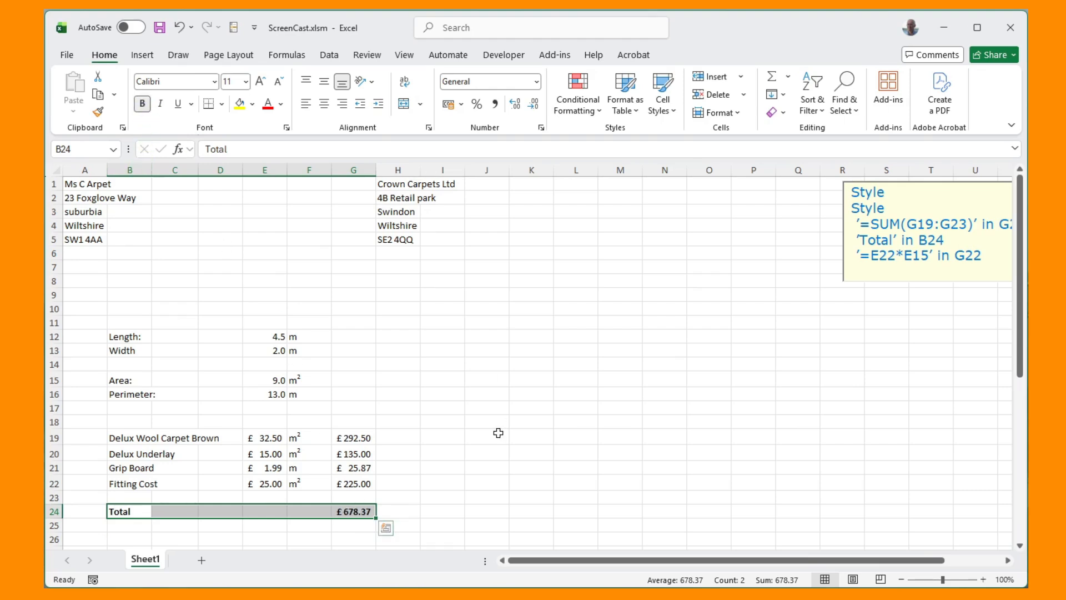
Enter the label "Quote valid until:" in A27 below the totals.
scroll(498, 433, "down", 4)
left_click(88, 388)
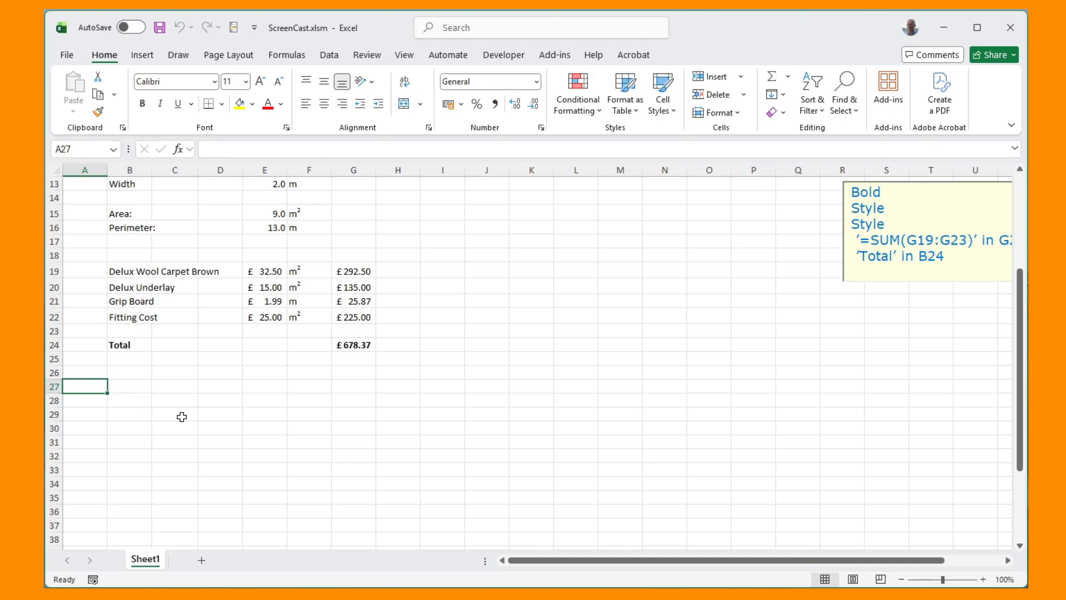
type("Quote")
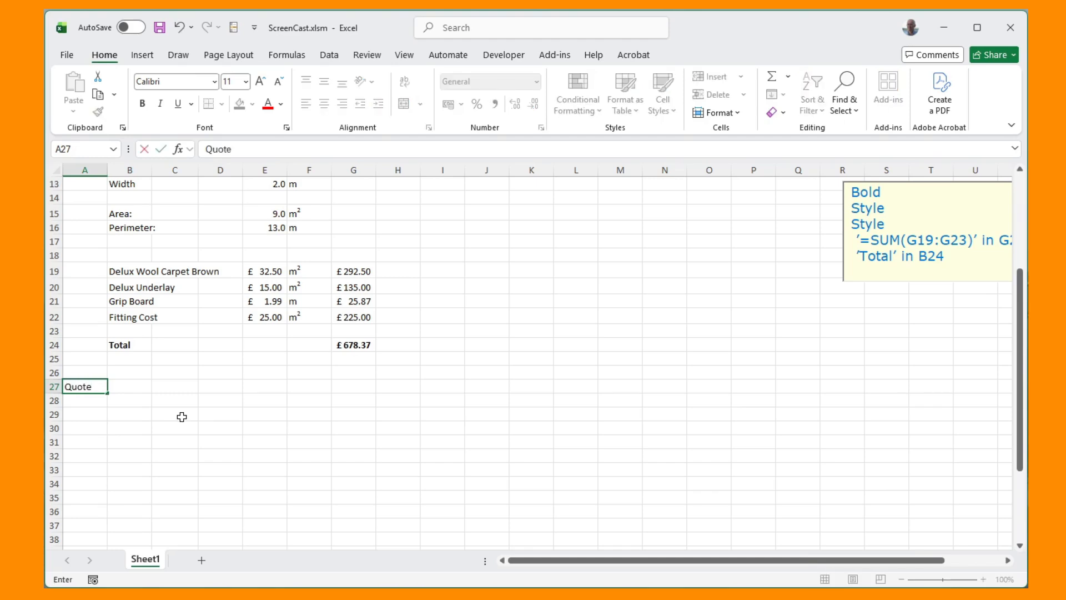
type(" valid until:")
key("Tab")
key("Tab")
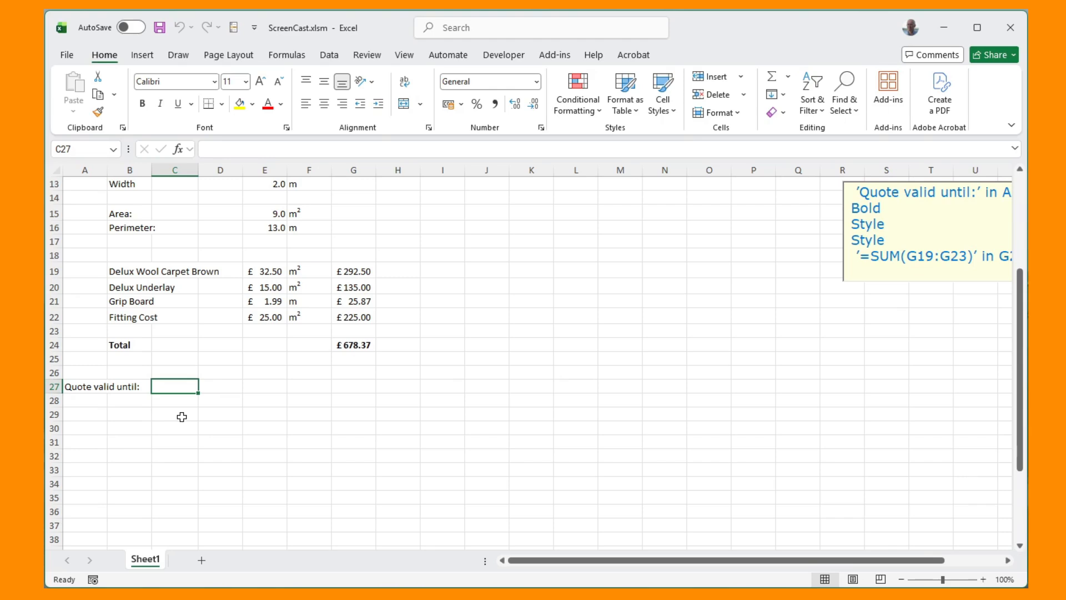
Enter the current date in C27 beside the validity label with =TODAY().
type("=")
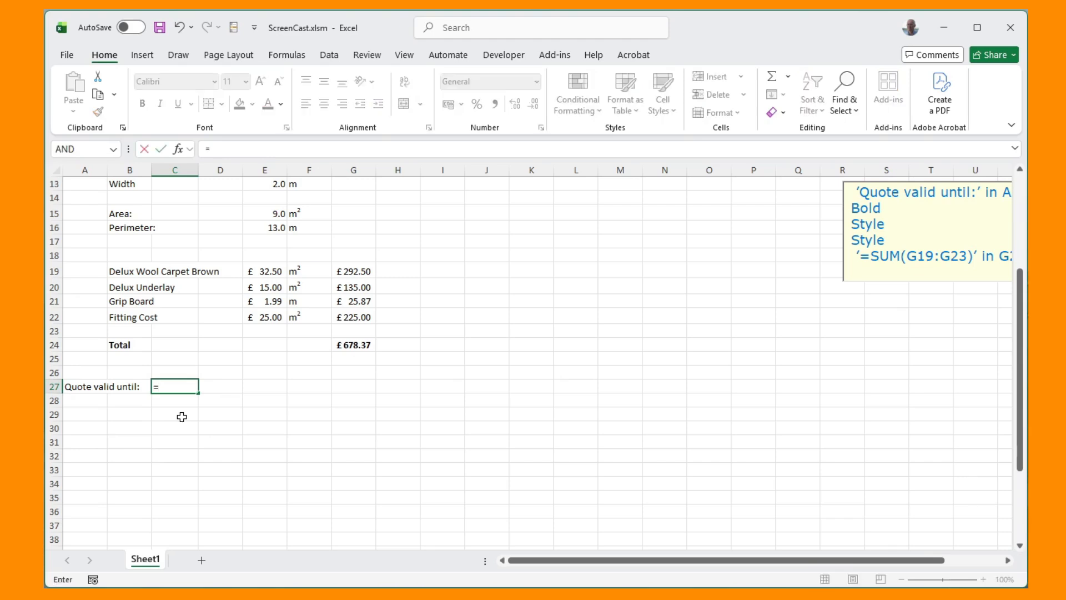
type("today")
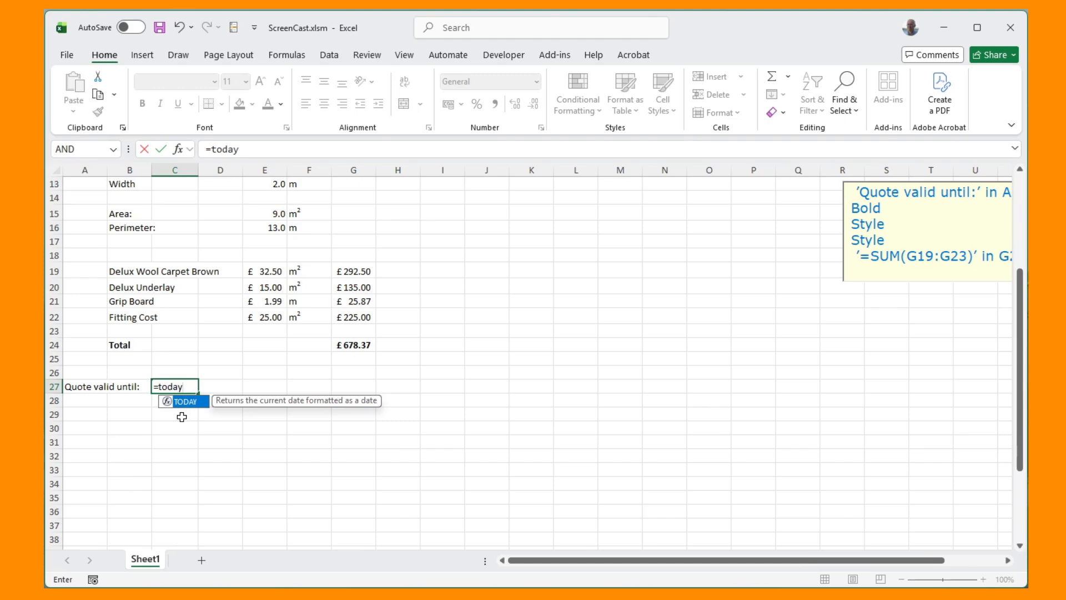
type("(")
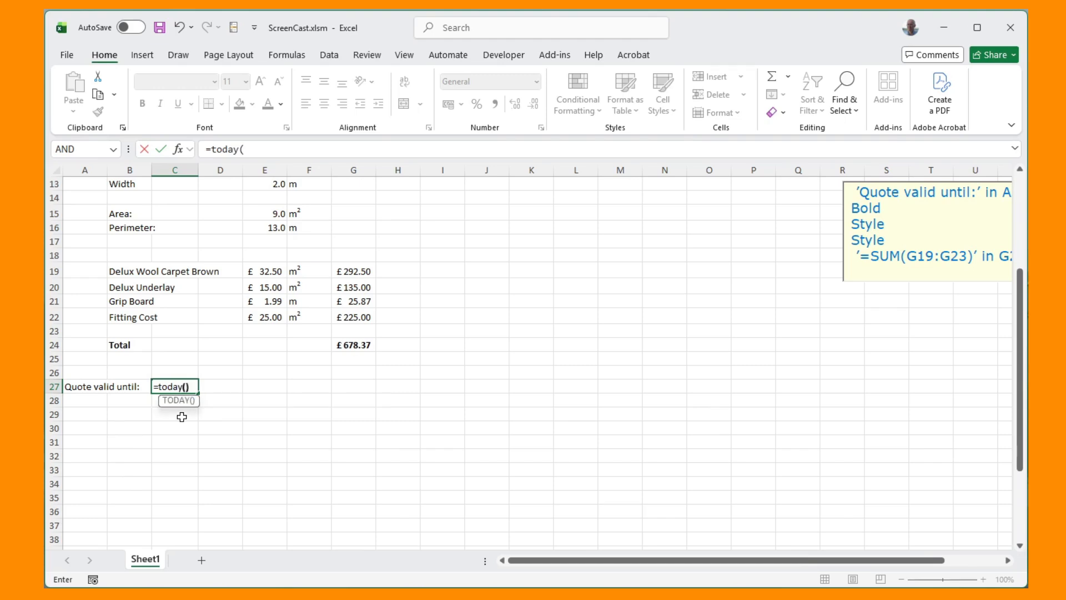
type(")")
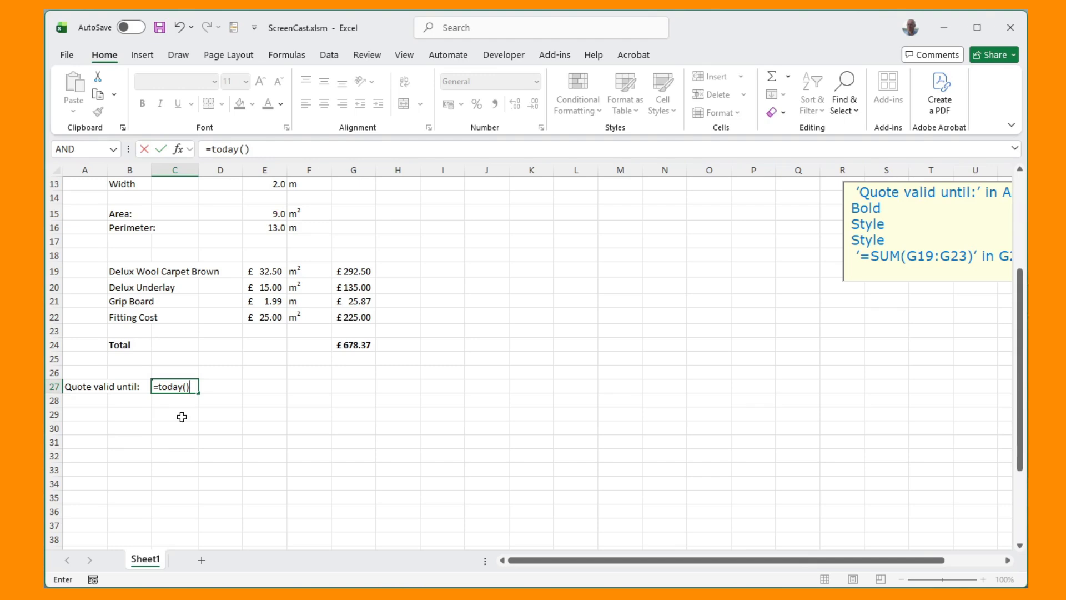
key("Return")
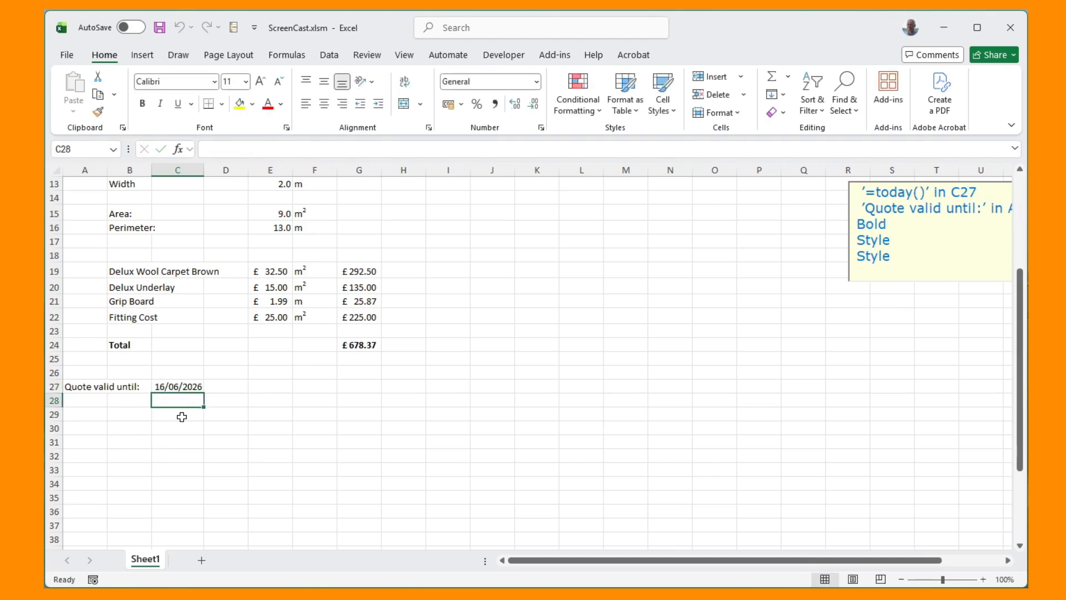
Extend the validity date formula in C27 by 30 days to =TODAY()+30.
key("Up")
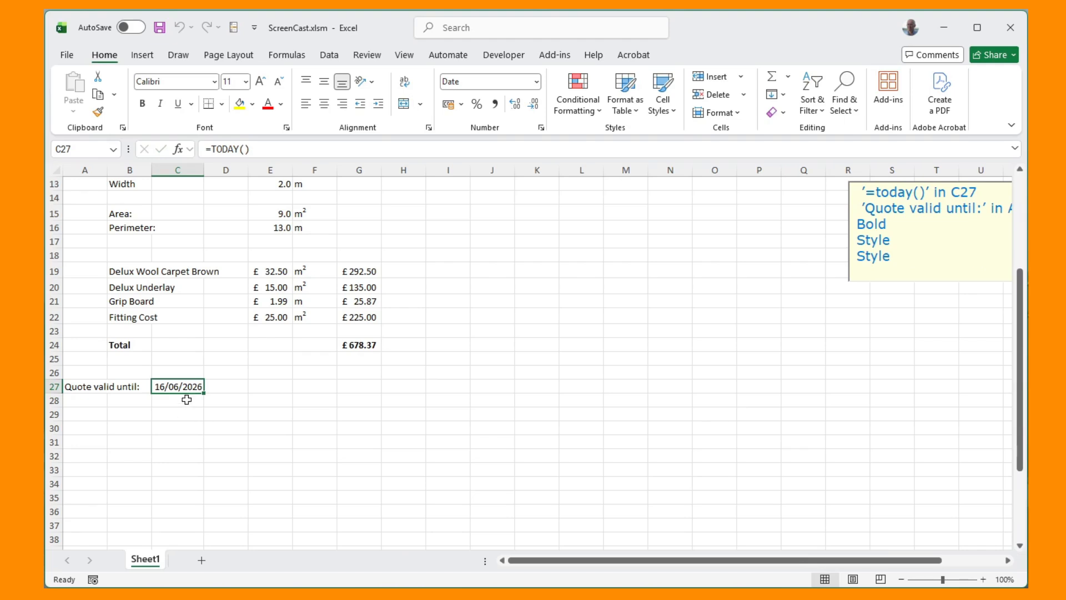
left_click(274, 154)
type("+30")
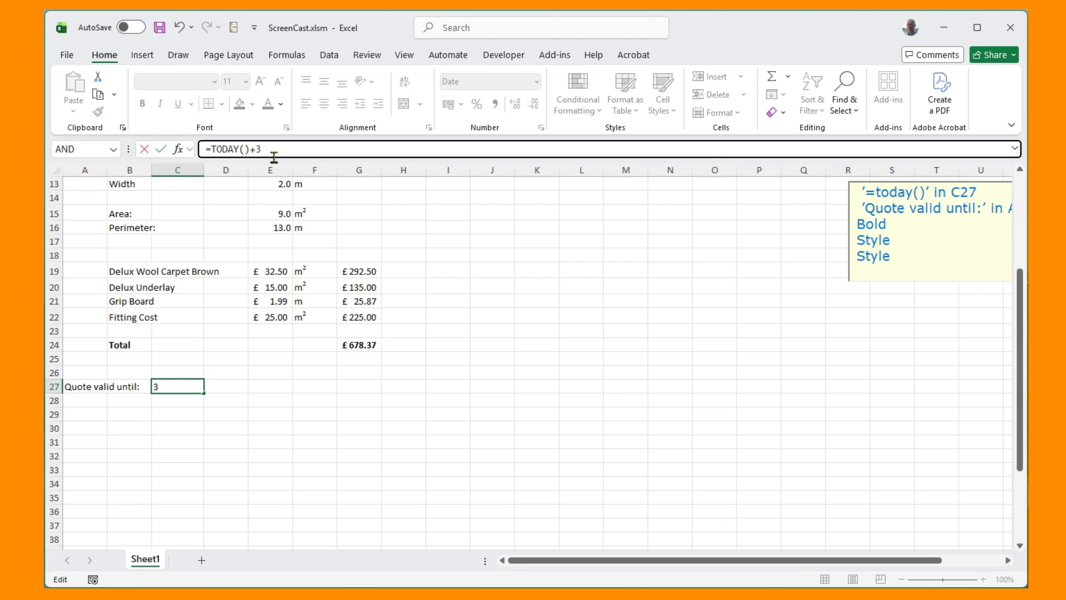
key("Return")
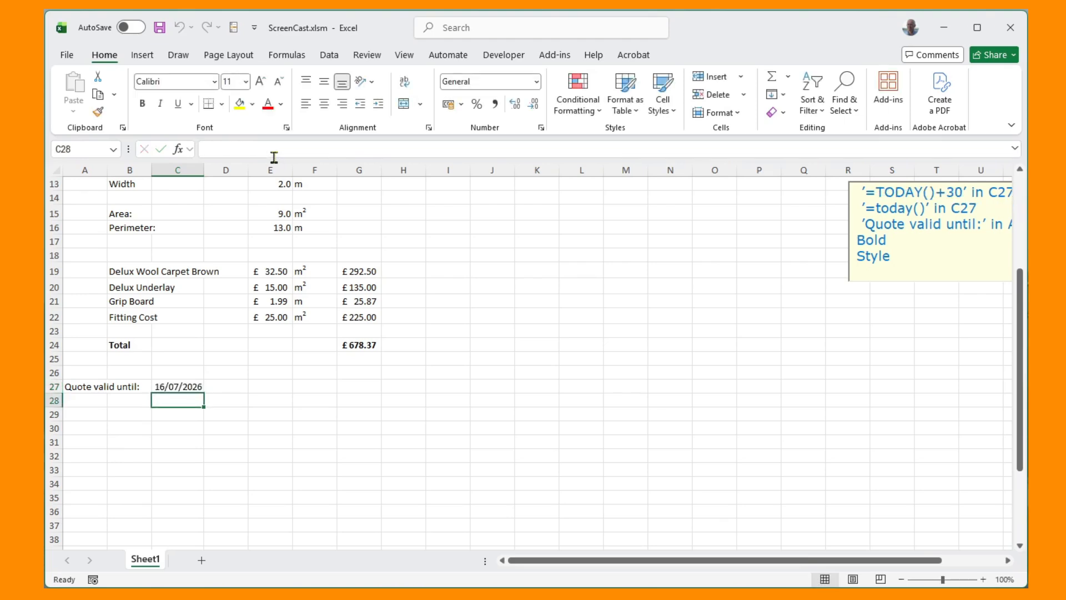
Insert WordArt in the pale grey bevelled style with the text "Crown Carpets".
scroll(383, 315, "up", 4)
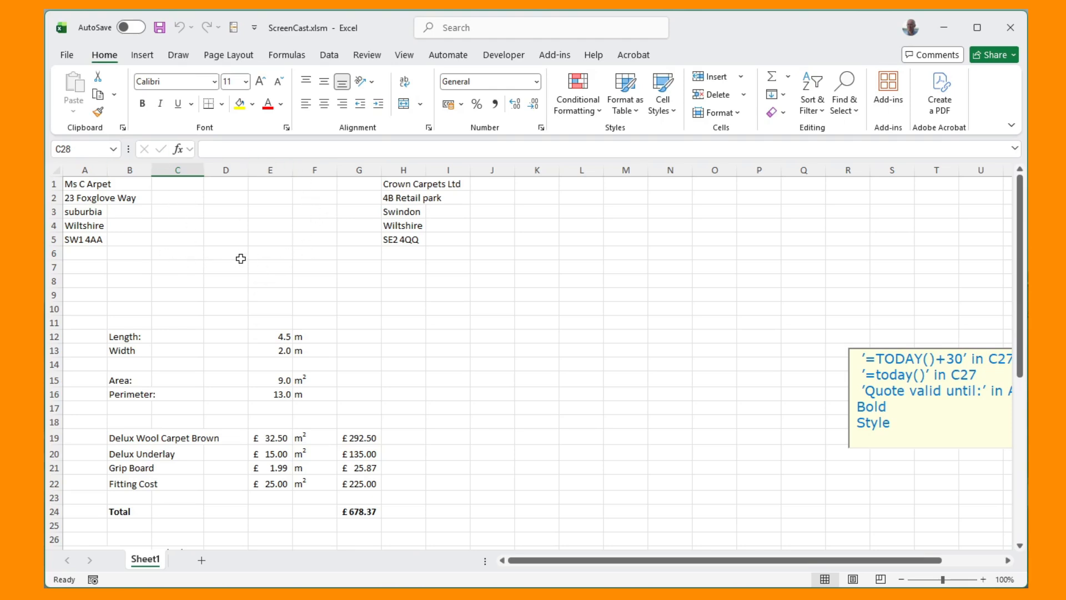
left_click(149, 58)
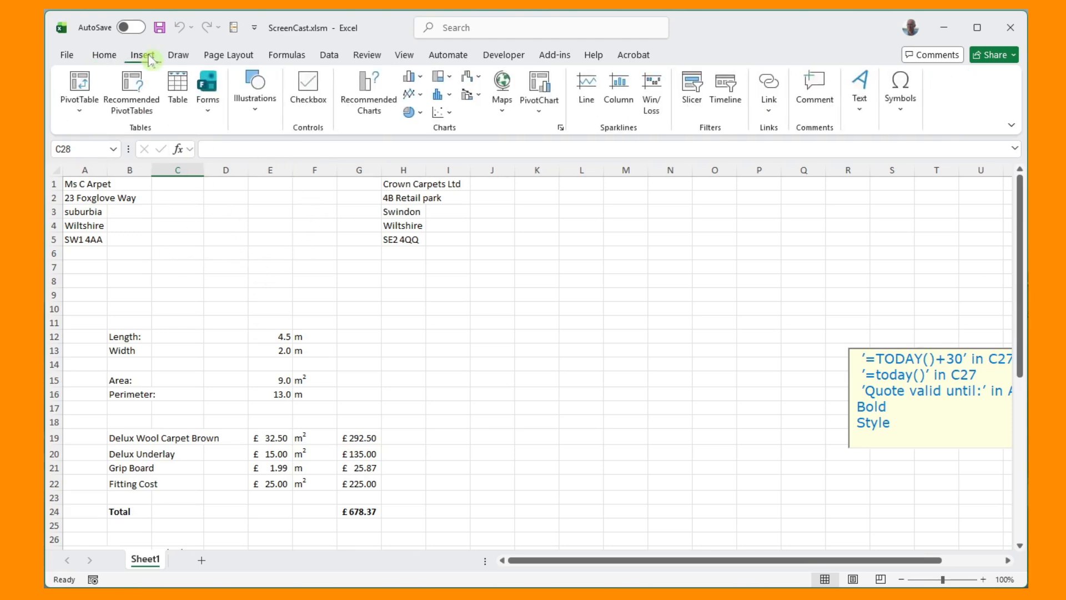
left_click(863, 92)
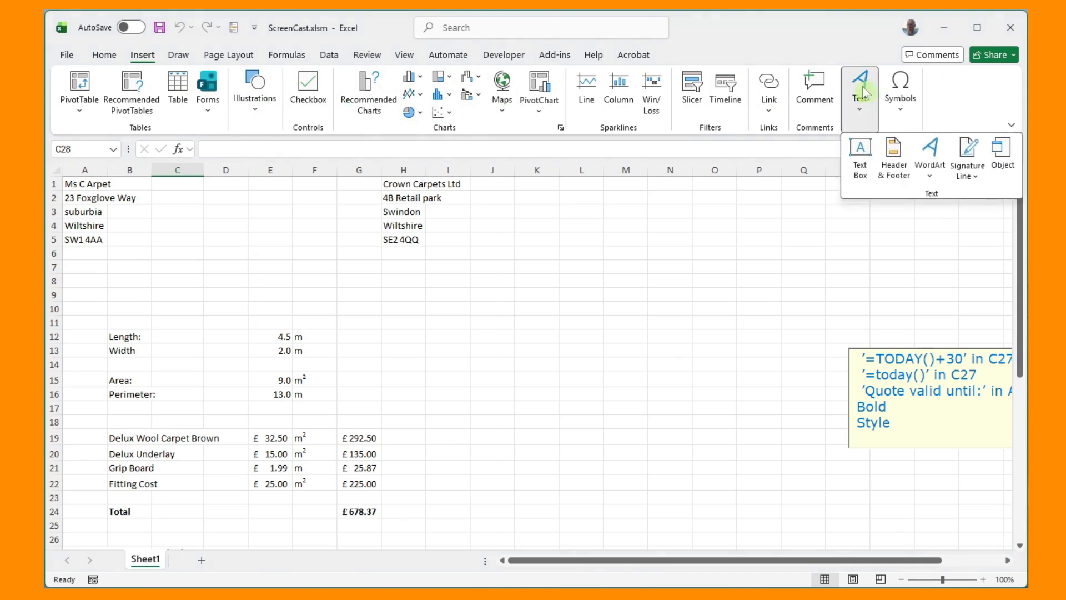
left_click(927, 162)
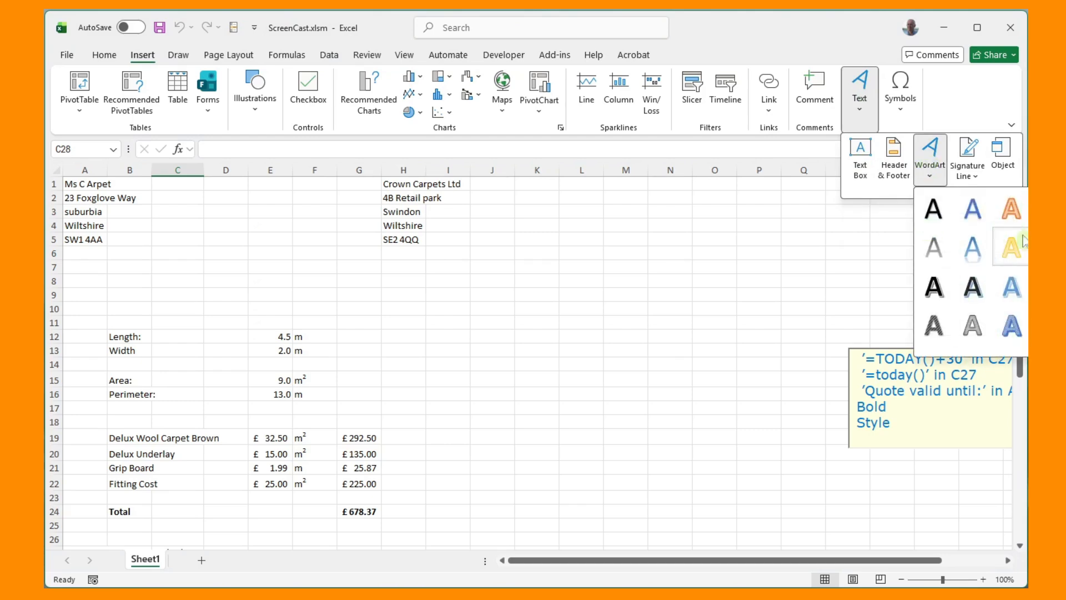
left_click(1061, 288)
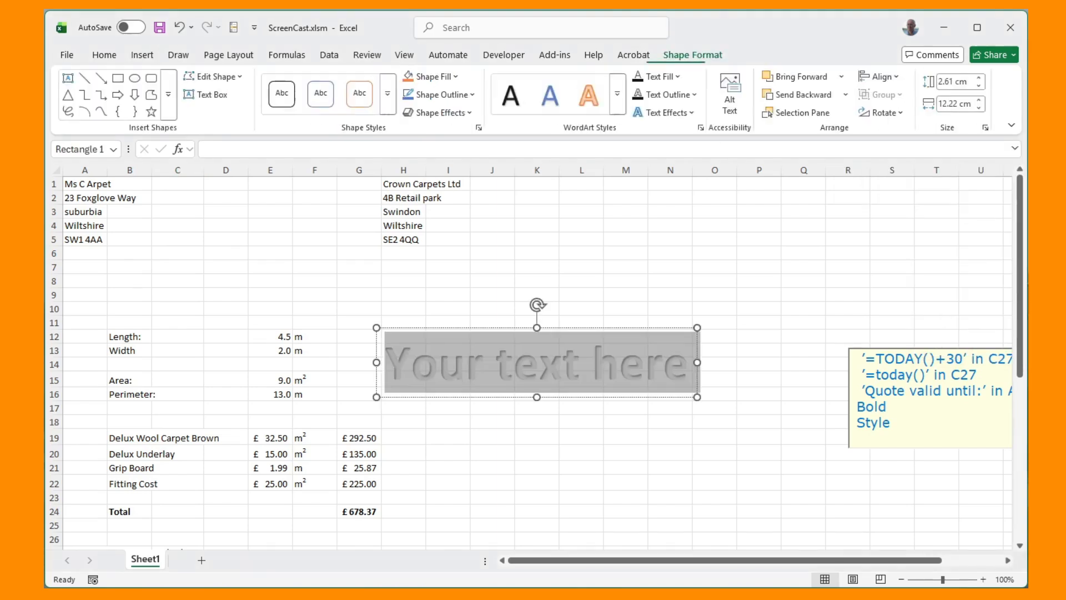
type("C")
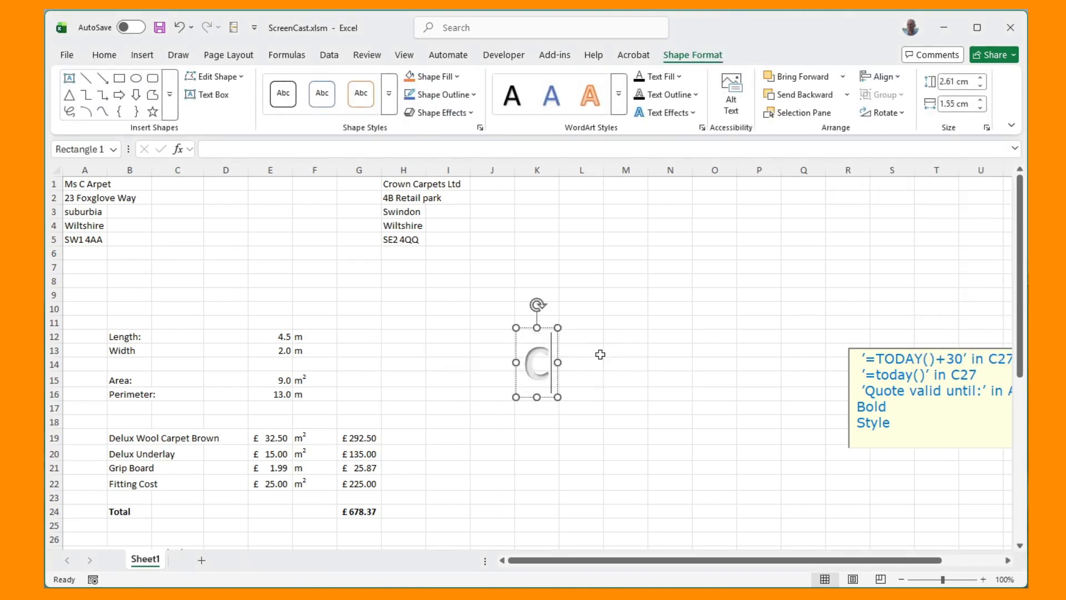
type("rown Ca")
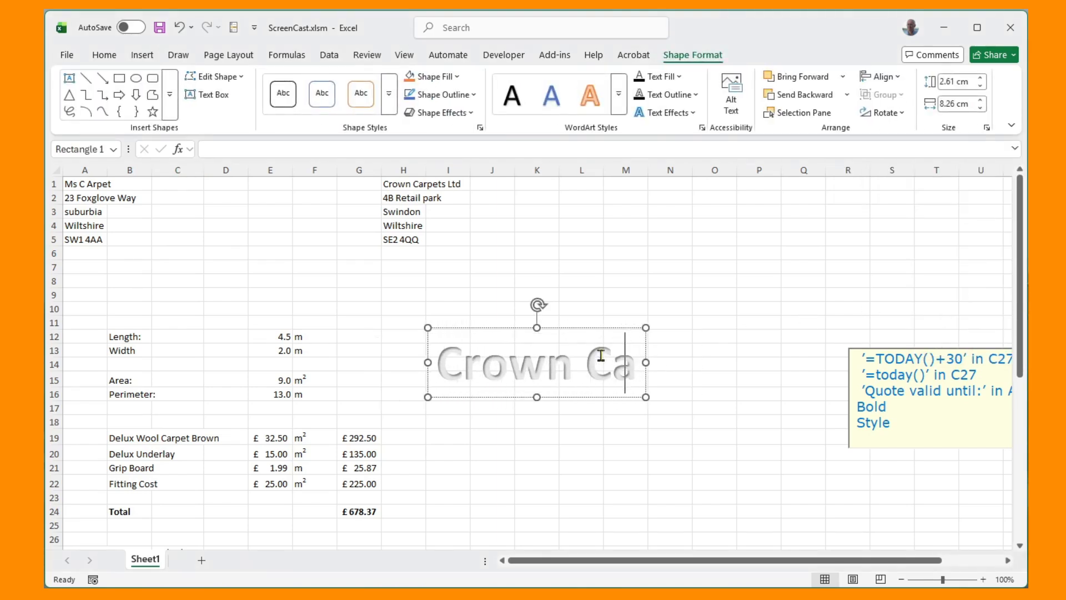
type("rpets")
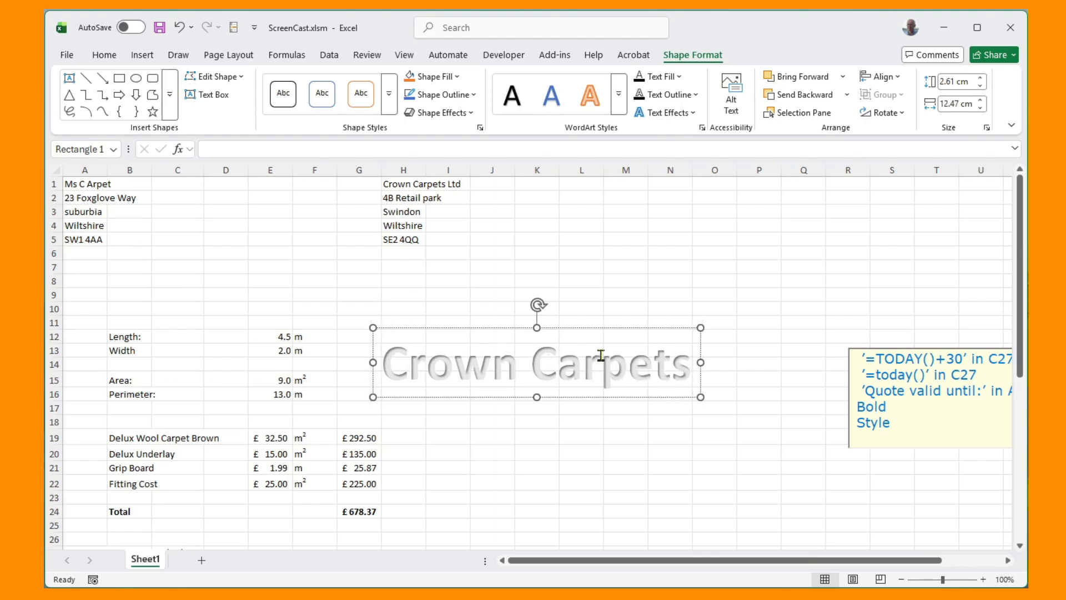
Split the WordArt text so "Crown" and "Carpets" are on separate lines with an empty line between them.
left_click(532, 371)
key("Return")
key("Return")
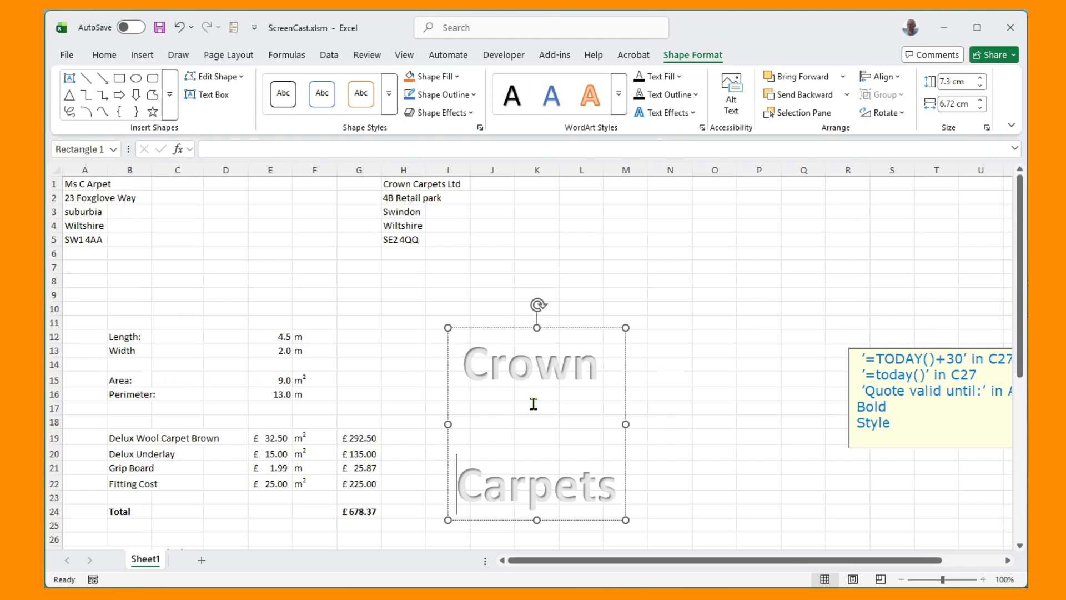
Reduce the font size of all the WordArt text to 44.
left_click(105, 56)
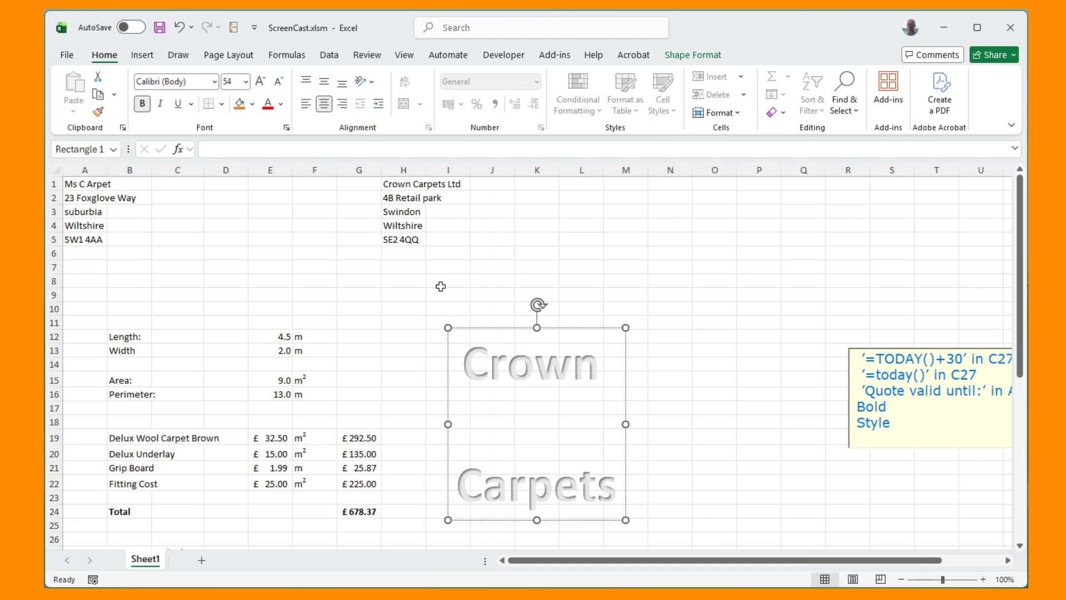
left_click_drag(467, 360, 592, 488)
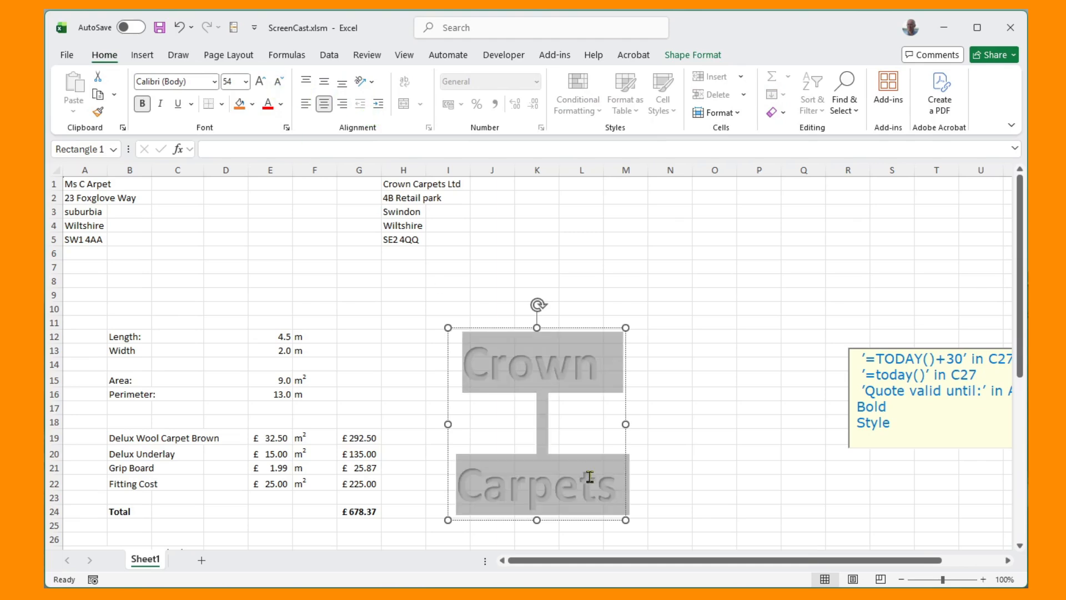
left_click(279, 82)
left_click(279, 82)
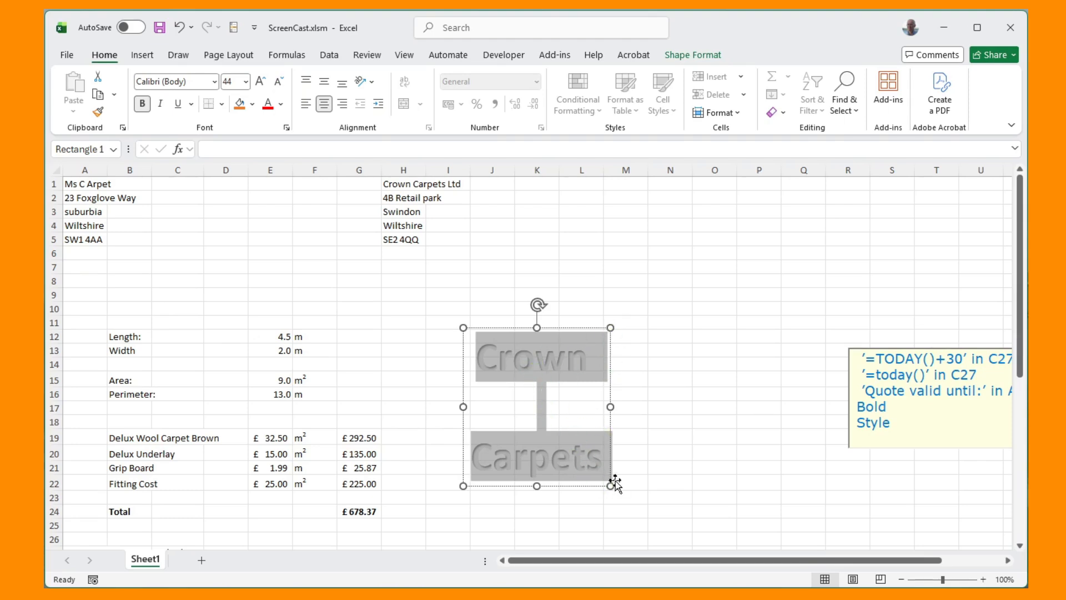
Move the WordArt to the first row between the two addresses and narrow its box to end within column E.
left_click(577, 328)
left_click_drag(577, 328, 254, 177)
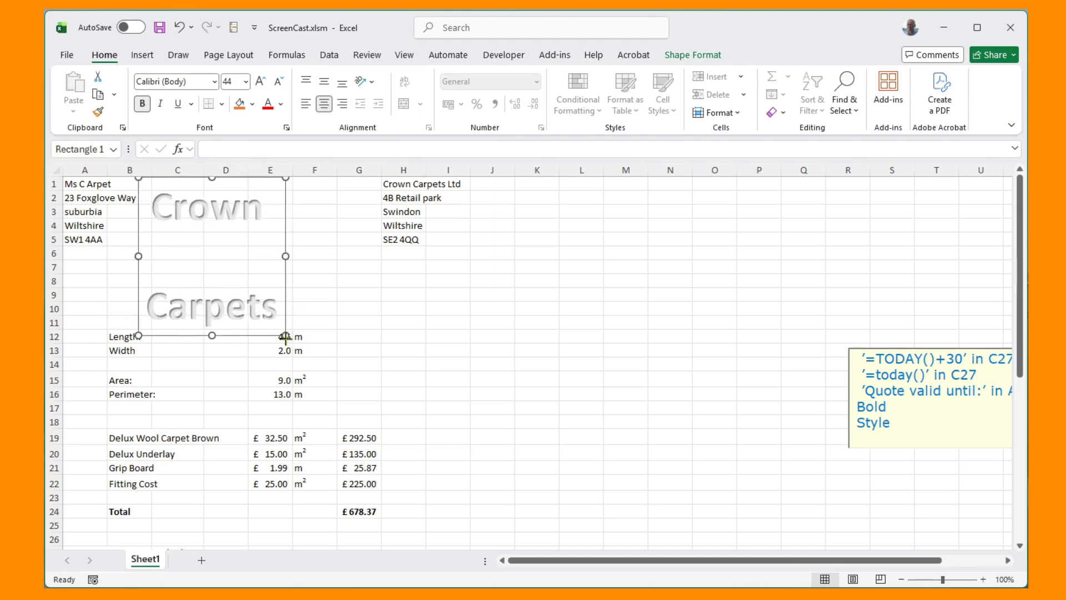
left_click_drag(286, 336, 267, 311)
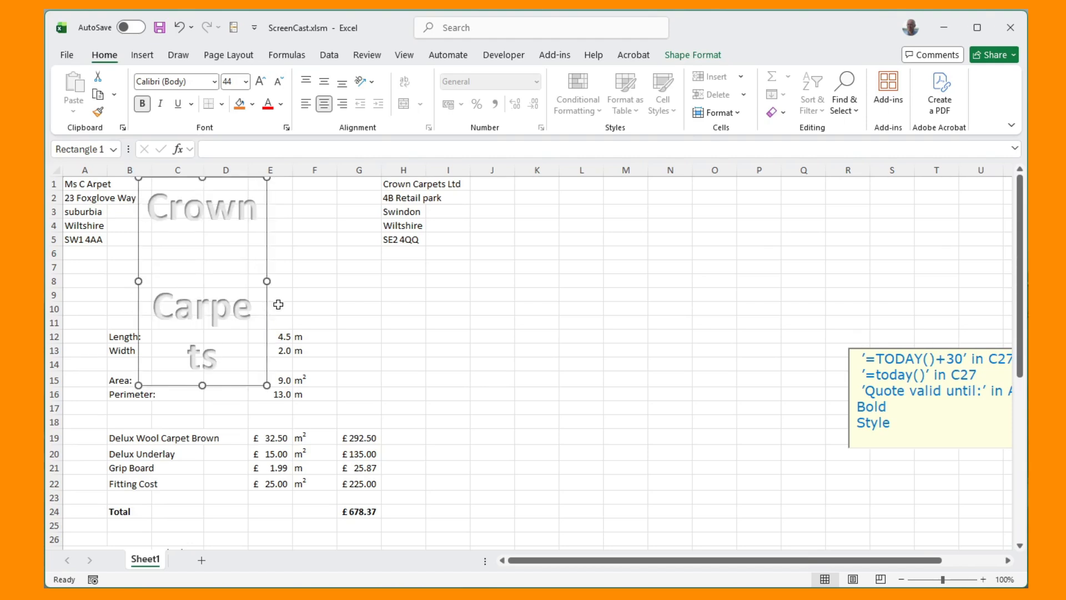
Reduce the font size of all the WordArt text to 36 so "Carpets" fits on one line.
left_click(158, 214)
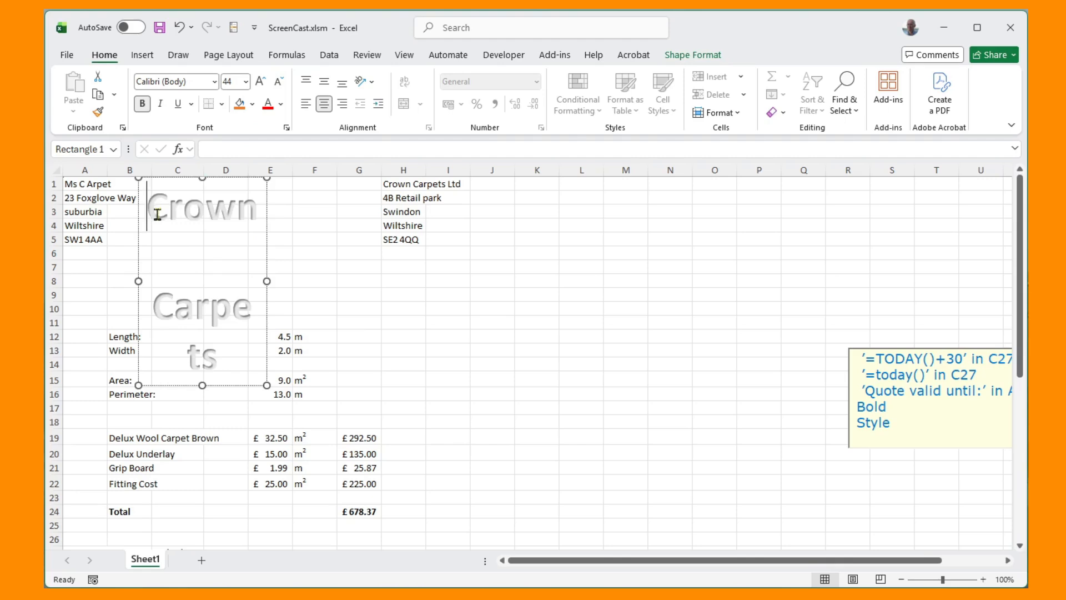
left_click_drag(158, 215, 243, 369)
left_click(279, 81)
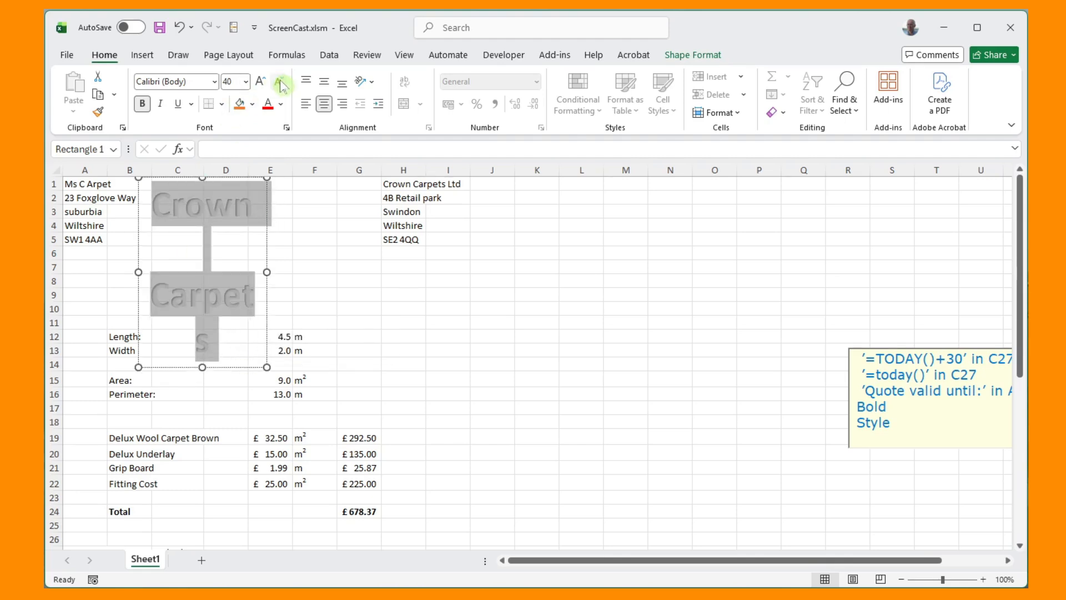
left_click(279, 83)
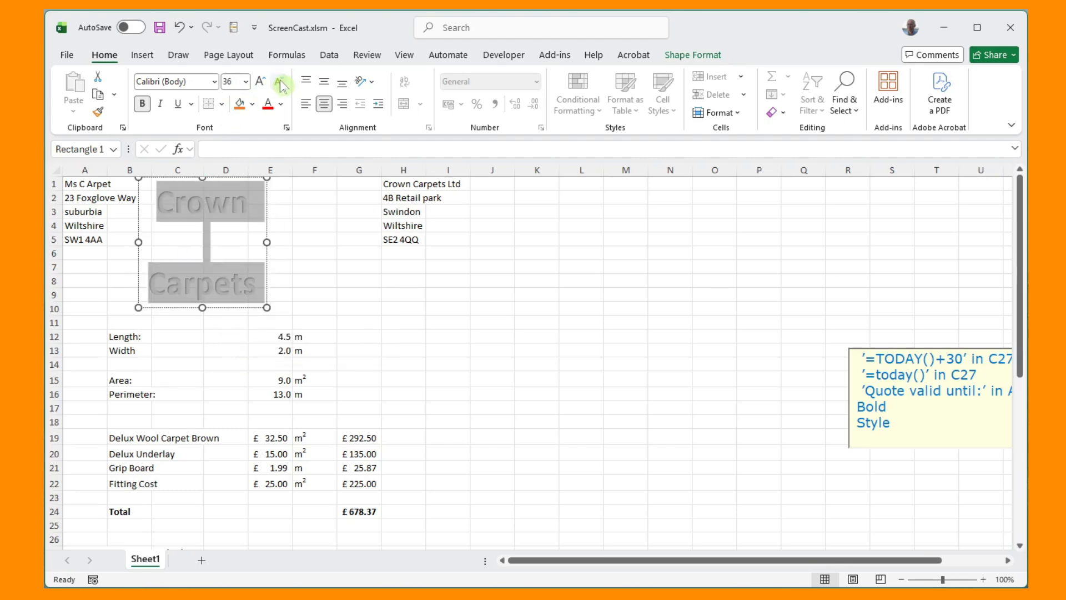
Shift the WordArt slightly right, clear of the customer's address, and deselect it.
left_click(321, 237)
left_click(209, 242)
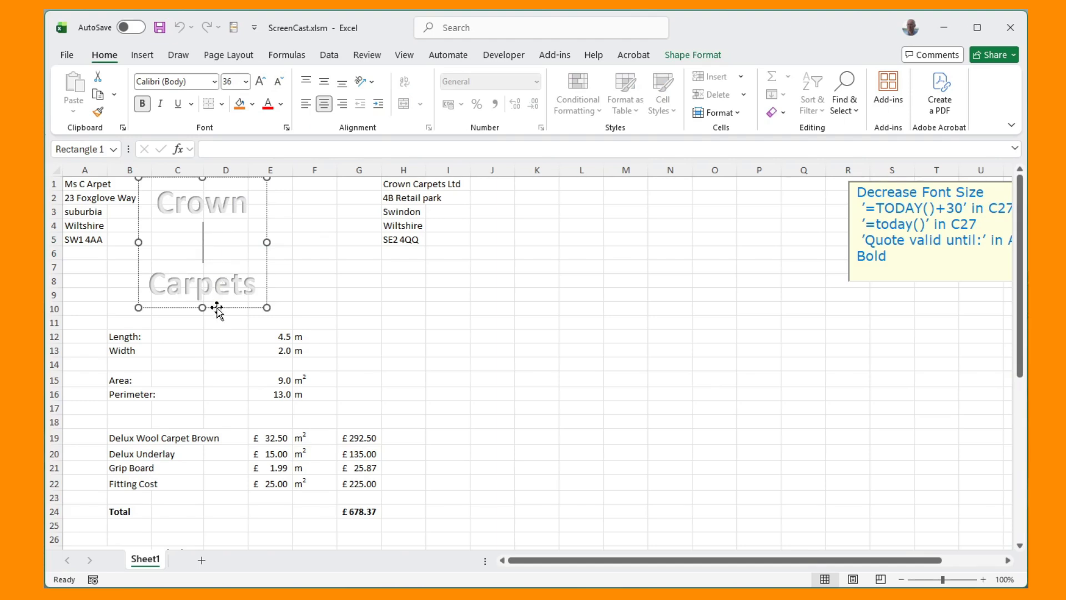
left_click_drag(216, 305, 232, 306)
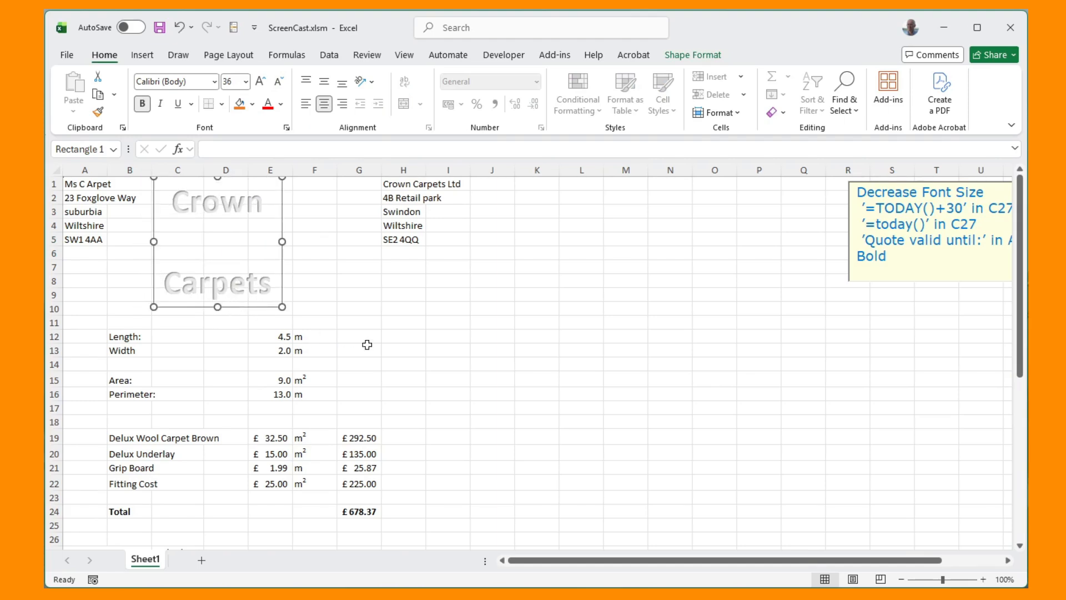
left_click(392, 350)
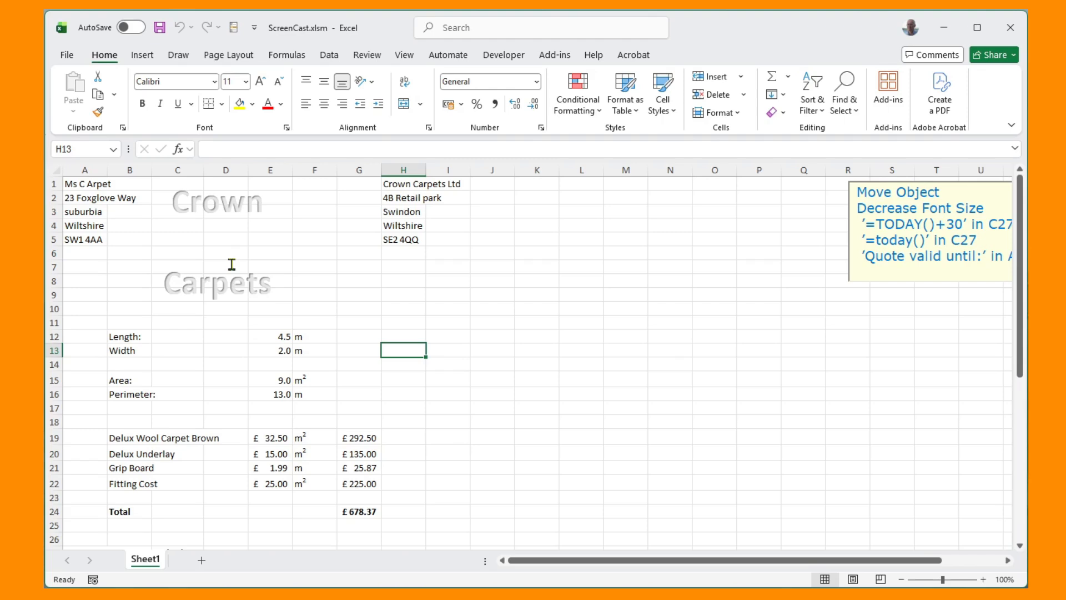
Insert the gold crown picture from a file on this device, placed over the cells.
left_click(149, 60)
left_click(255, 111)
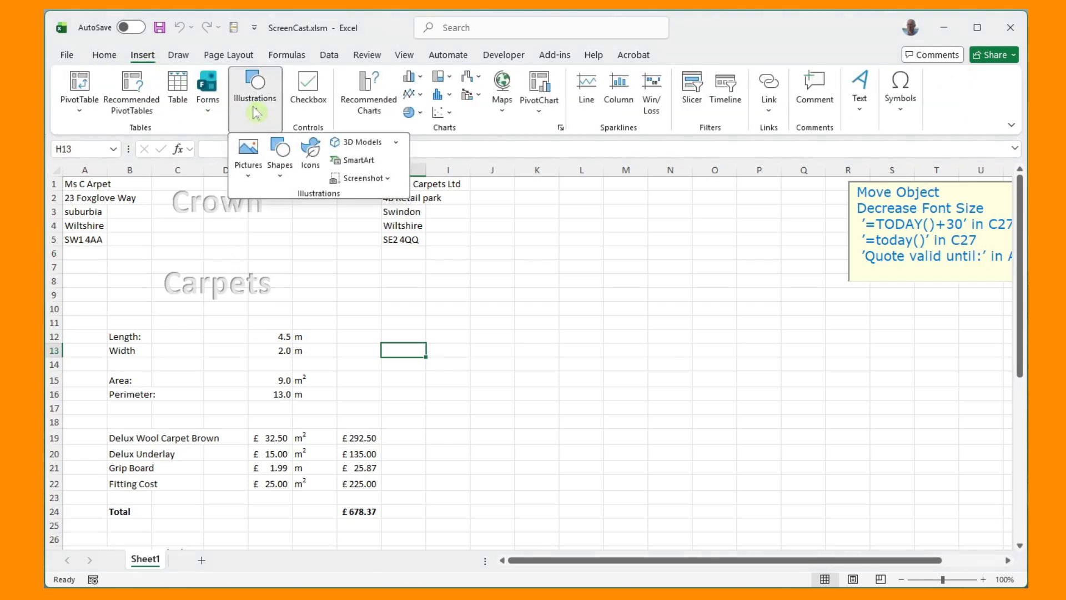
left_click(251, 178)
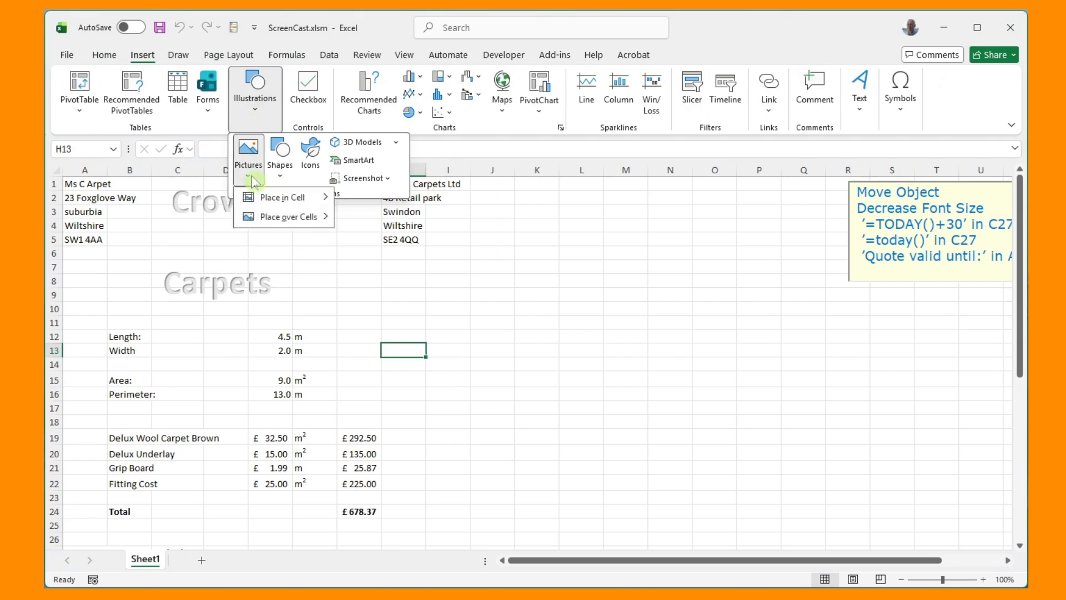
mouse_move(272, 224)
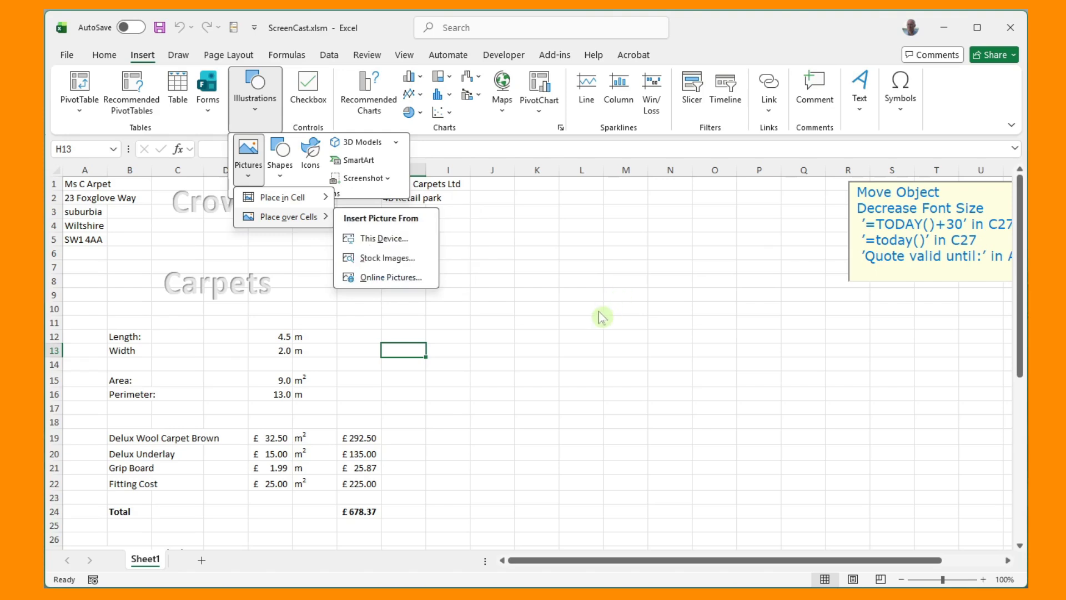
left_click(398, 245)
scroll(85, 267, "up", 3)
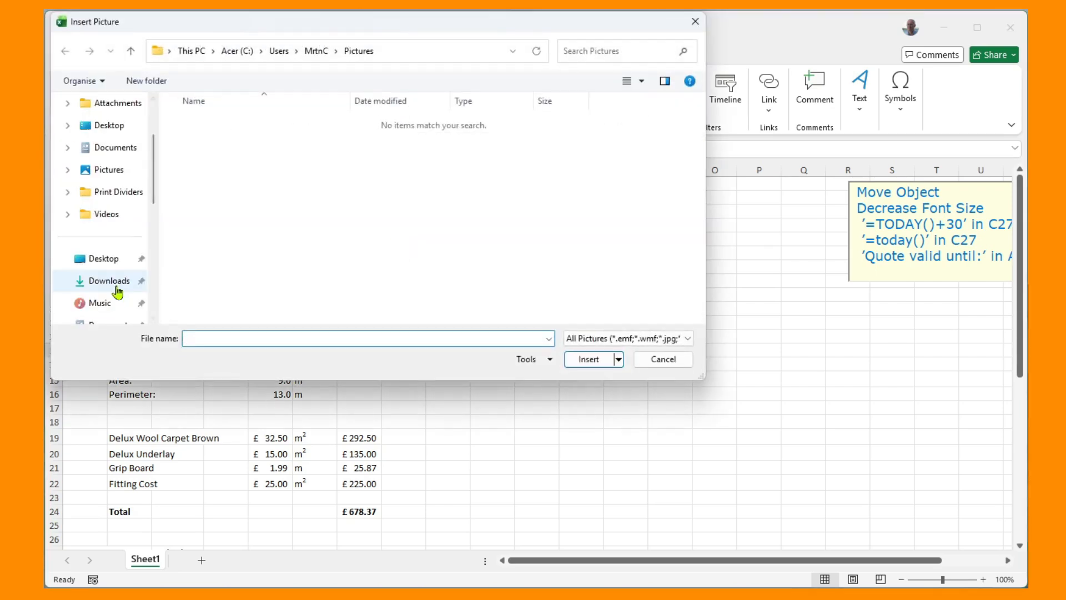
left_click(85, 281)
left_click(197, 169)
left_click(588, 359)
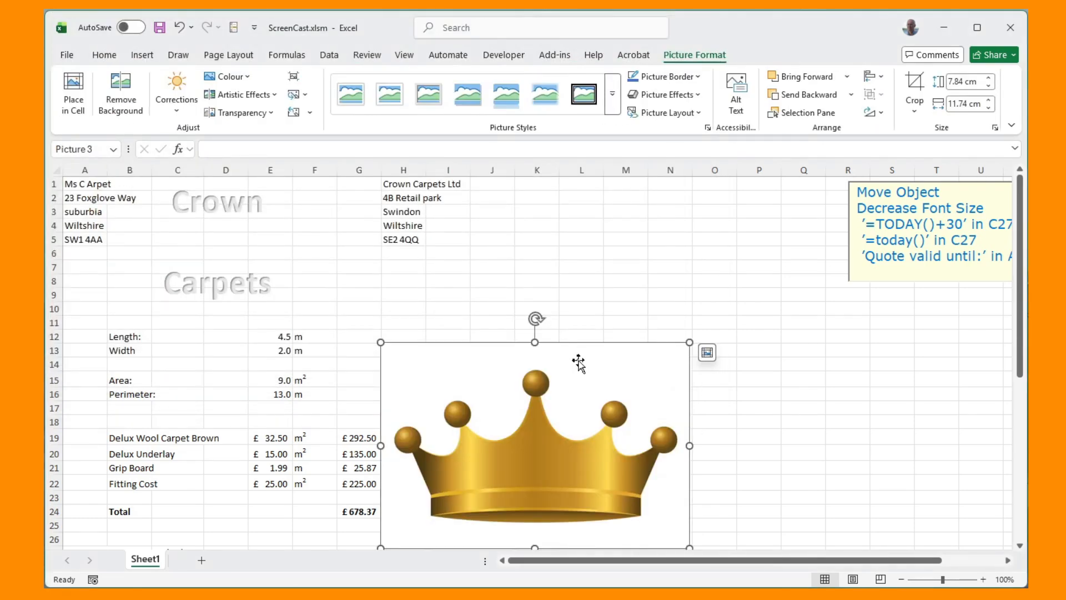
Shrink the crown picture to about 2.83 by 4.24 cm between "Crown" and "Carpets" and make its white background transparent.
left_click_drag(580, 367, 587, 250)
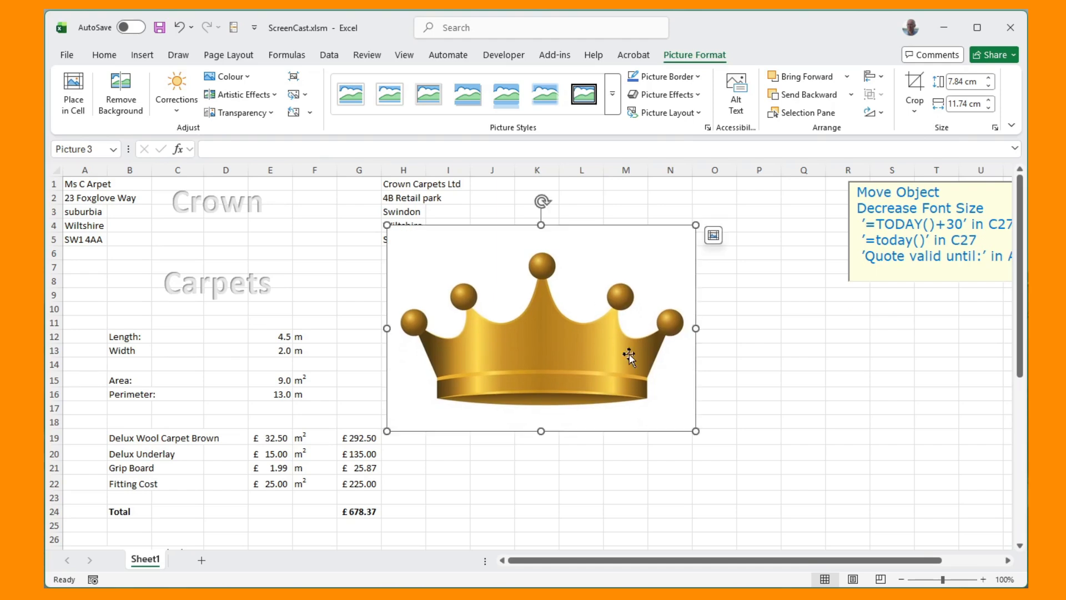
left_click_drag(694, 431, 227, 251)
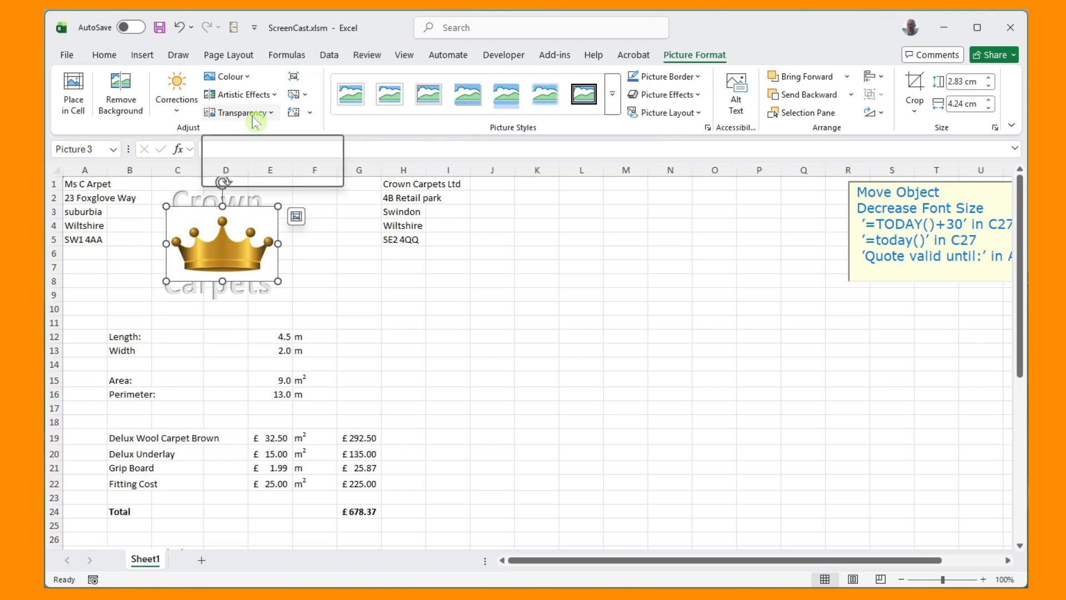
left_click(252, 78)
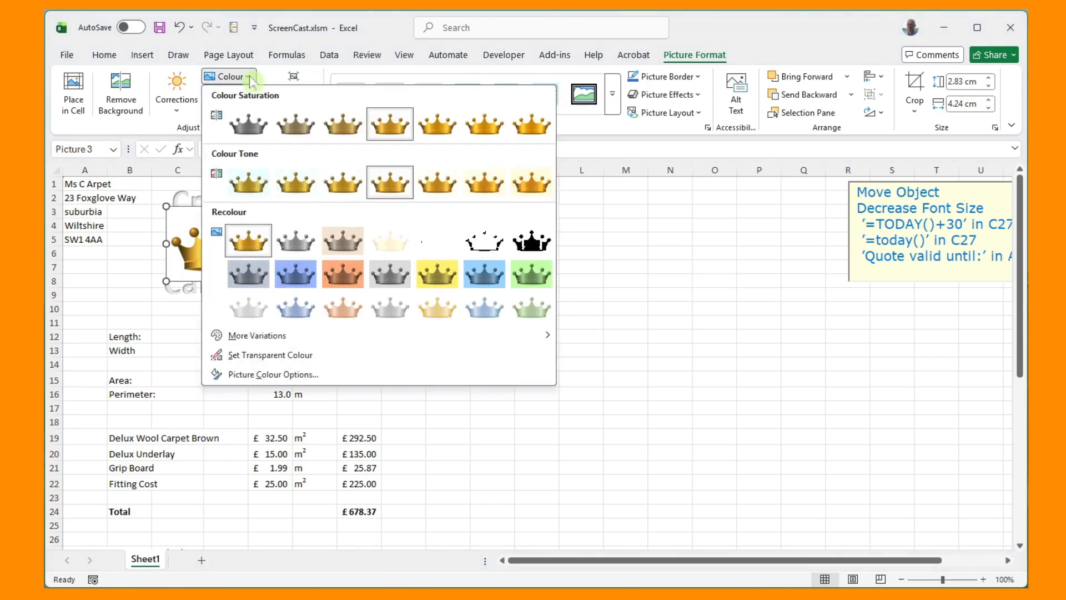
left_click(281, 358)
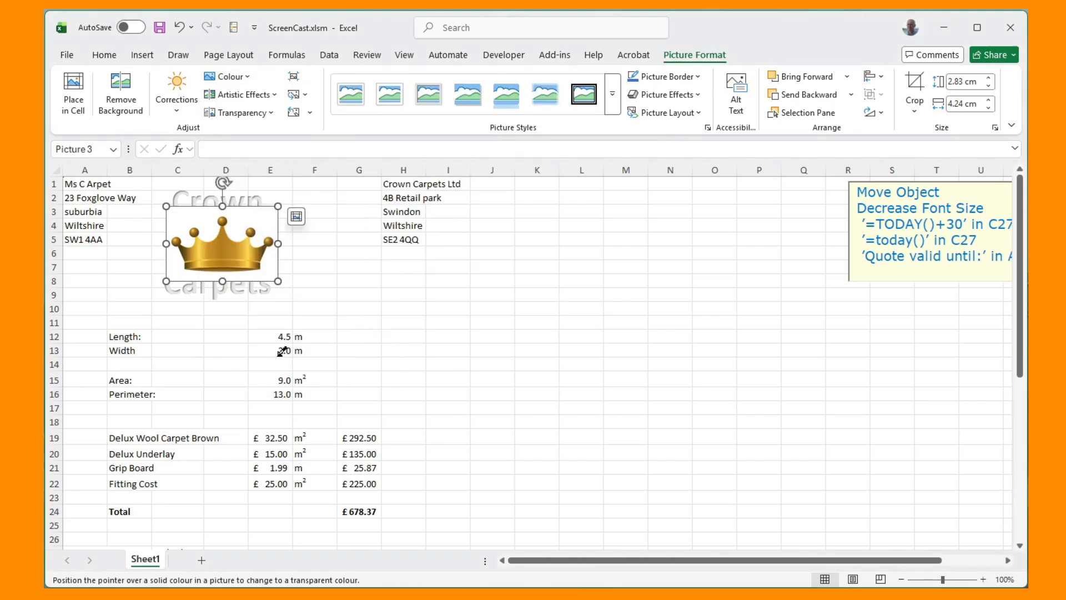
left_click(259, 221)
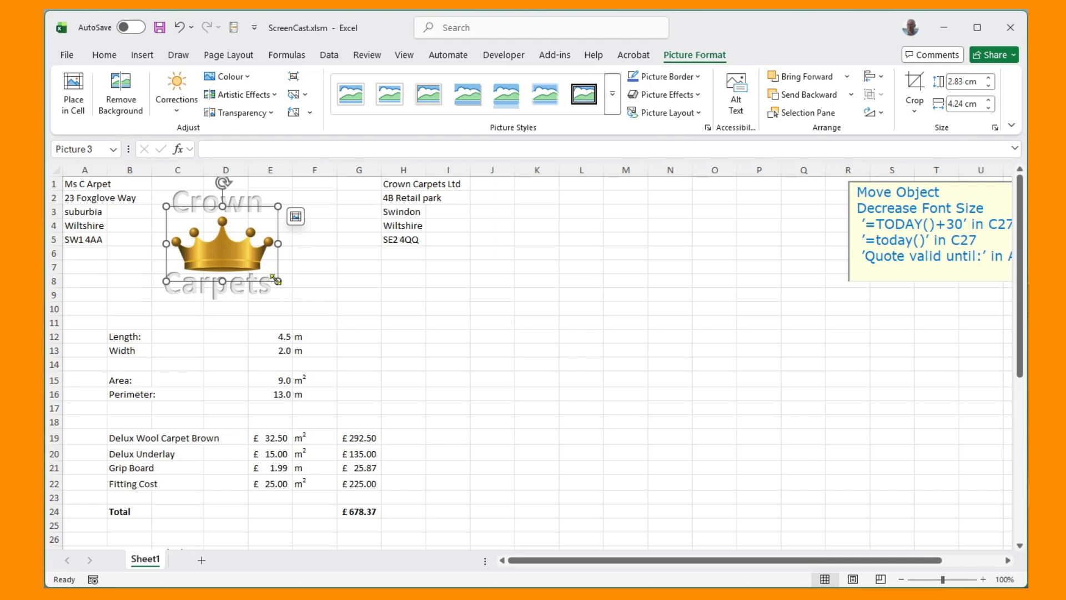
Recolour the crown picture with the light grey variation to match the WordArt, and deselect it.
left_click(250, 80)
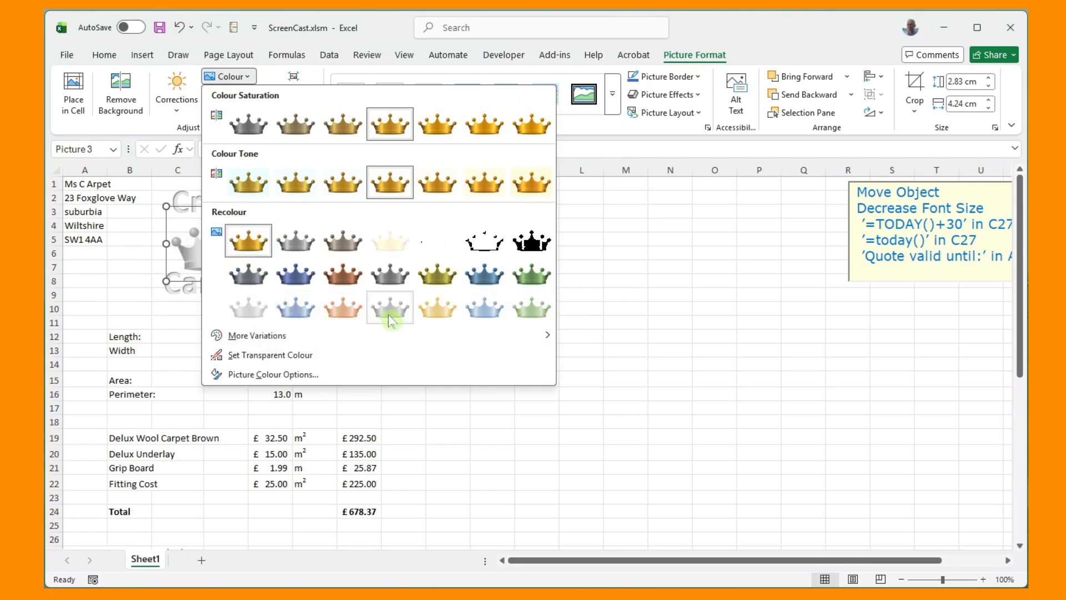
left_click(389, 318)
left_click(466, 330)
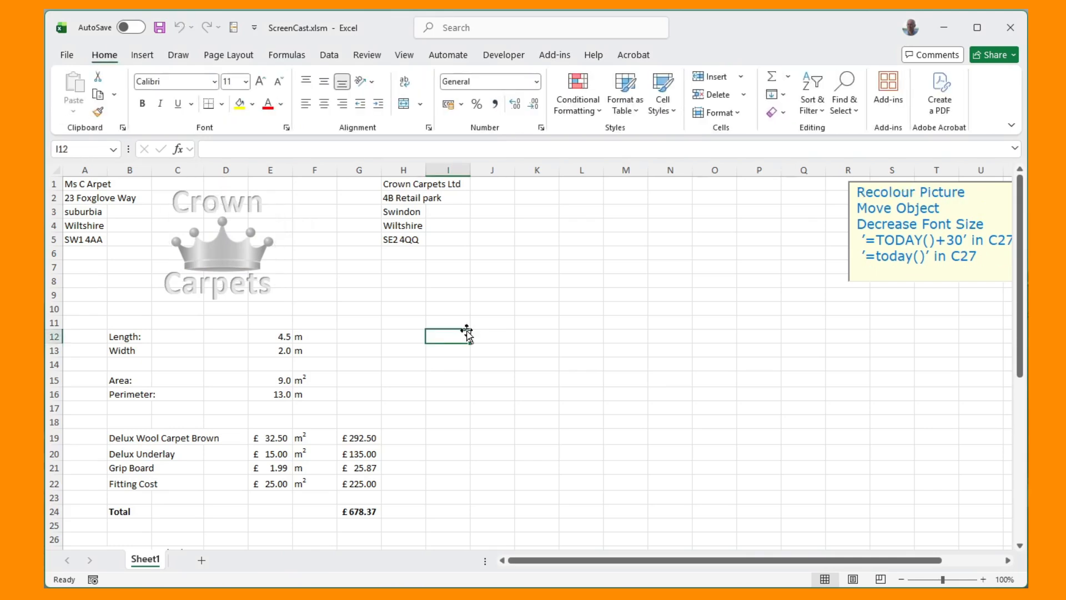
Check every page of the quote sheet in the print preview and return to the worksheet.
left_click(68, 56)
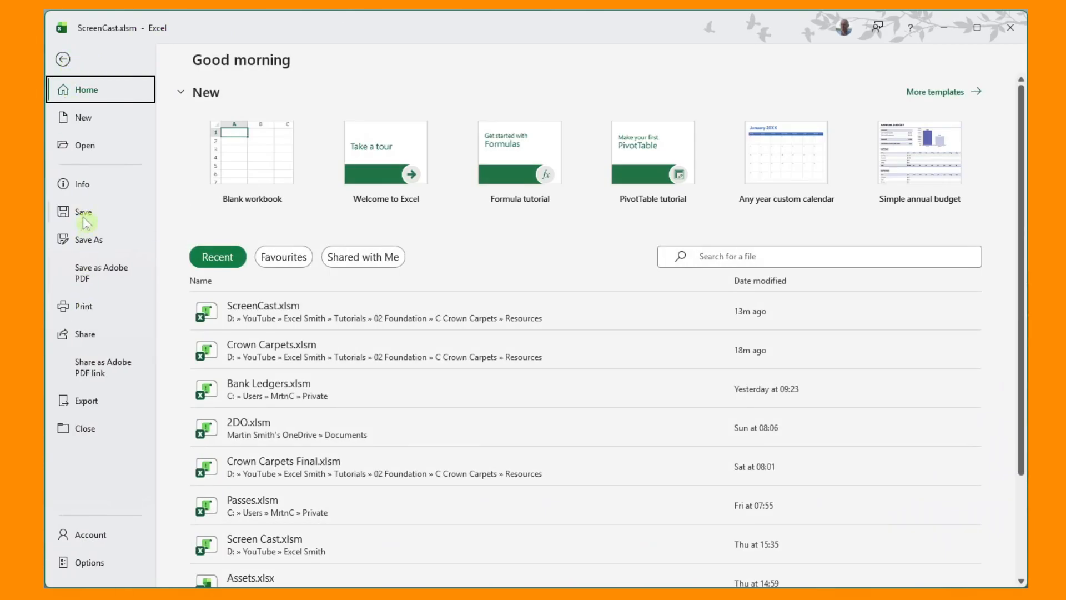
left_click(84, 306)
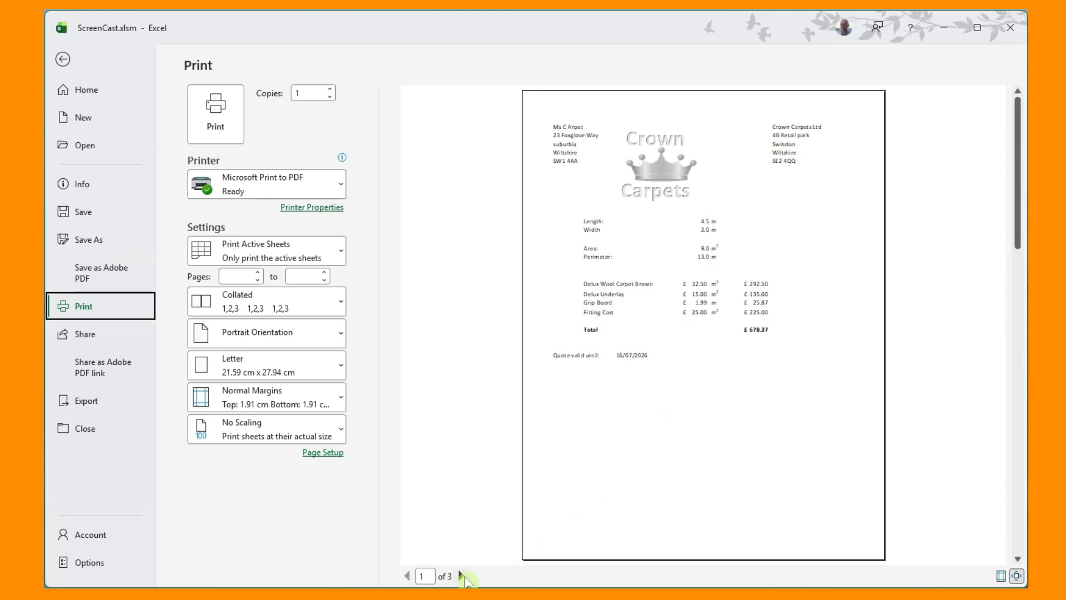
left_click(461, 576)
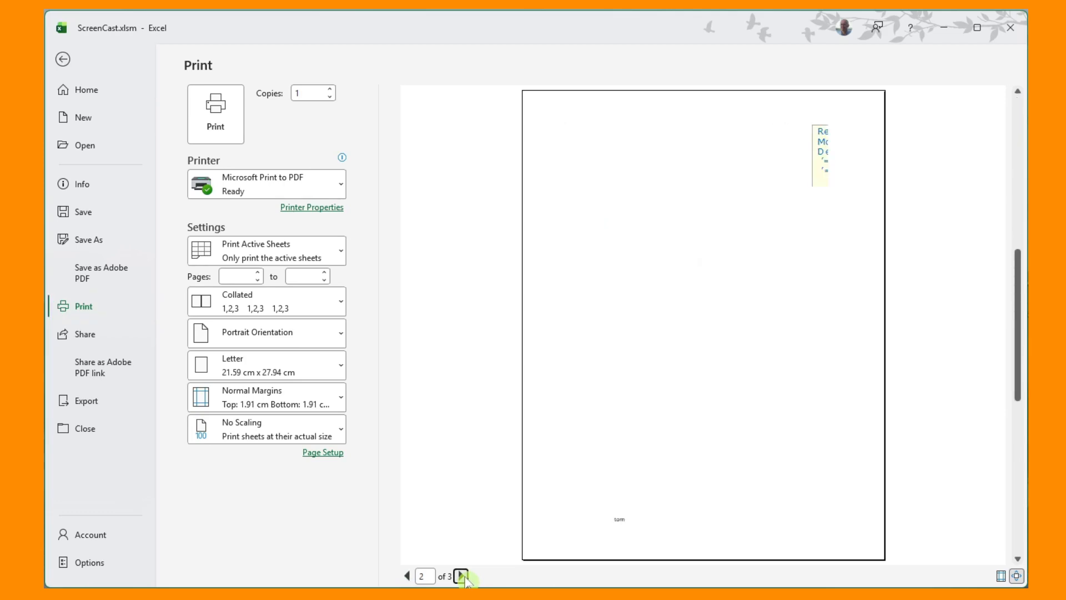
left_click(461, 576)
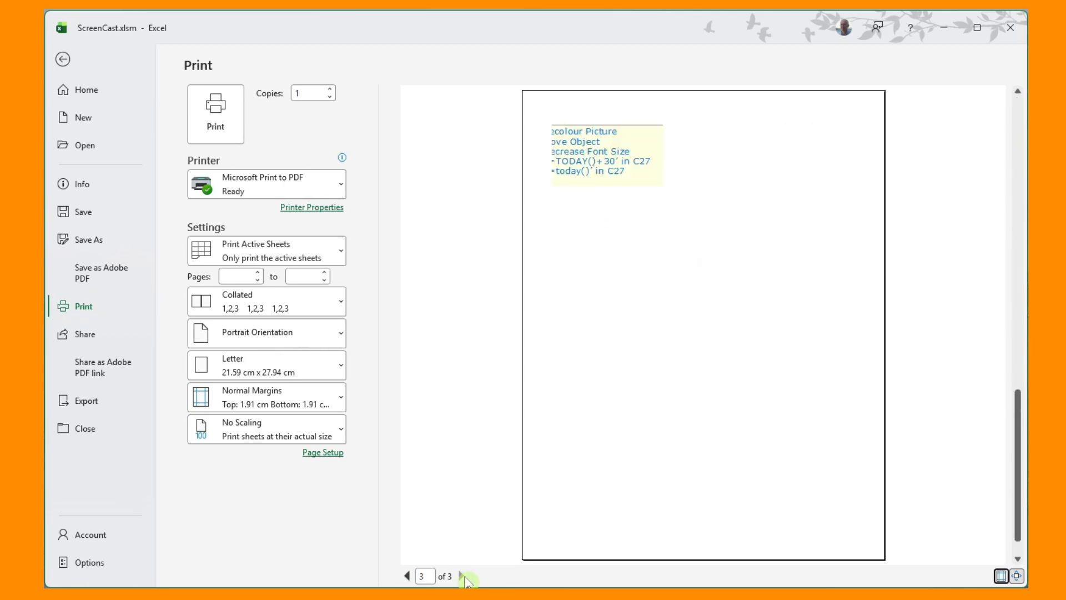
left_click(407, 576)
left_click(407, 576)
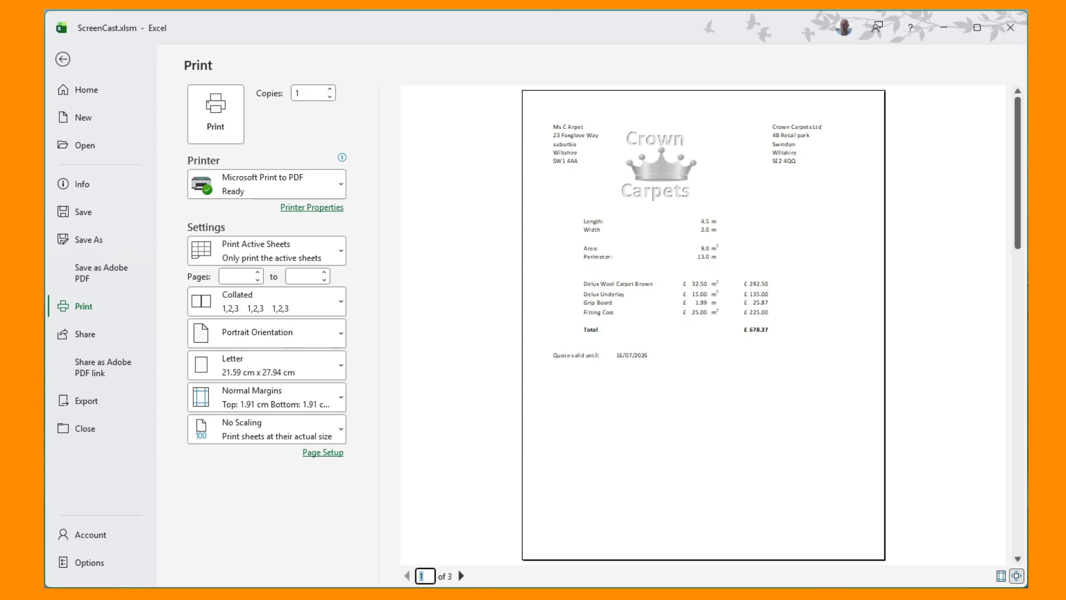
left_click(63, 58)
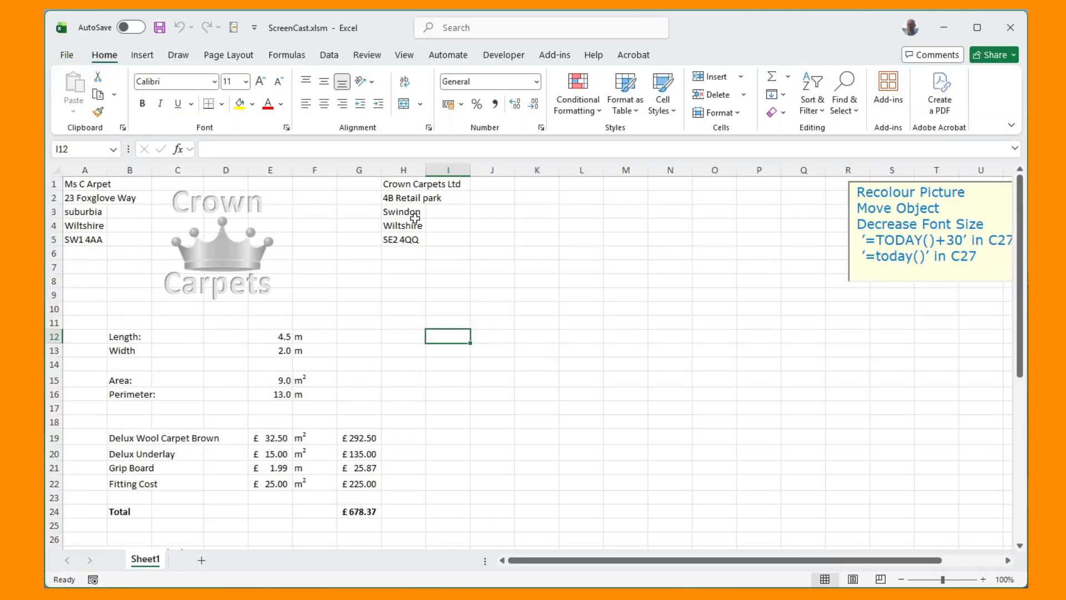
Move the company address block from H1:H5 to G1:G5.
left_click_drag(401, 185, 409, 239)
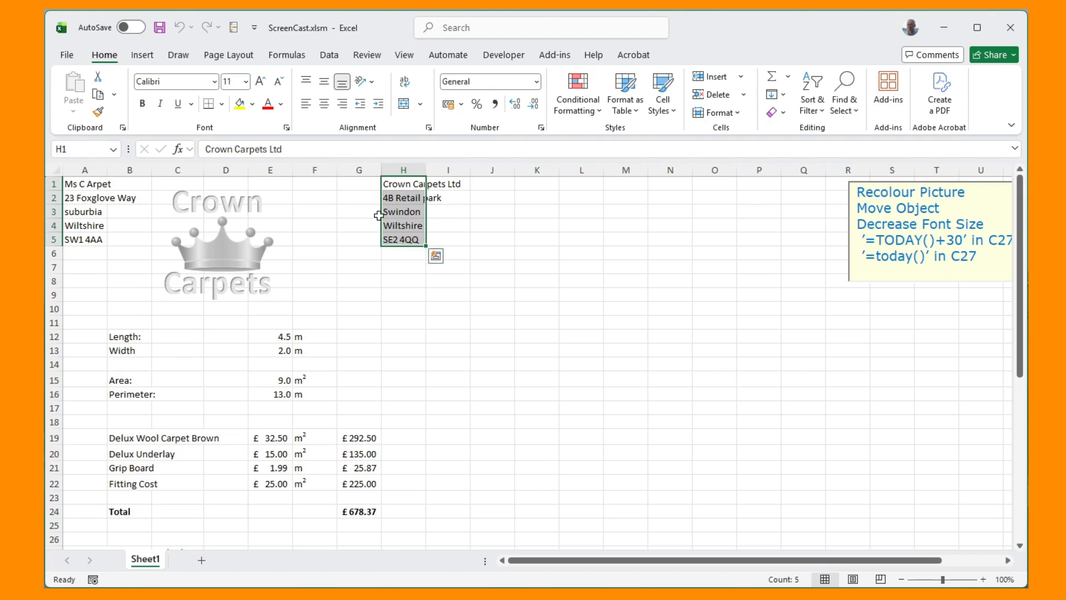
left_click_drag(381, 217, 367, 223)
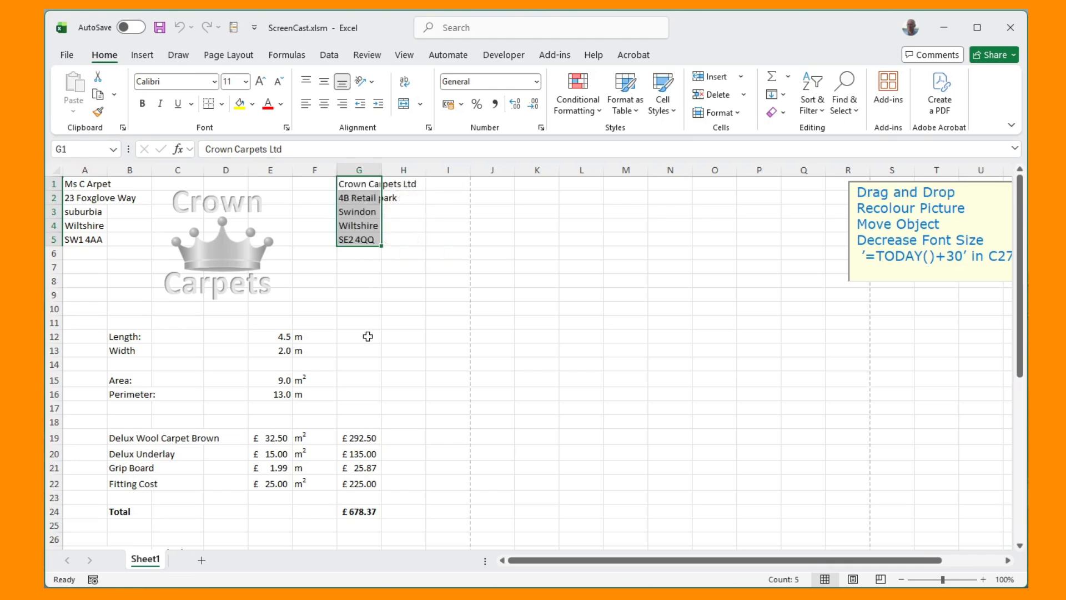
left_click(403, 337)
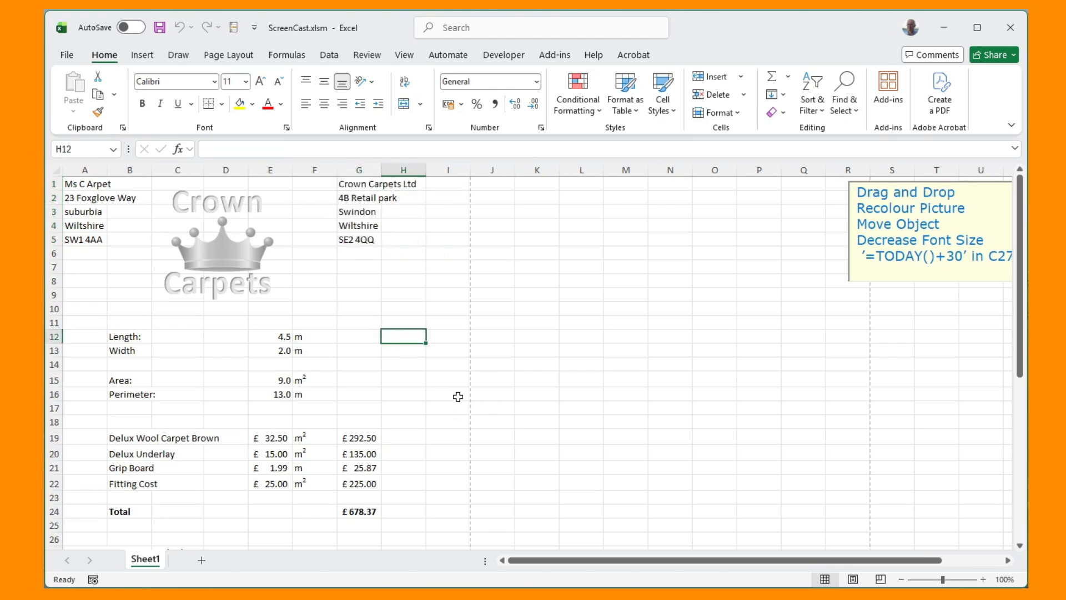
Set the quote range A1:H27 as the print area.
scroll(458, 397, "down", 4)
scroll(457, 393, "up", 4)
left_click_drag(78, 183, 400, 471)
left_click(243, 60)
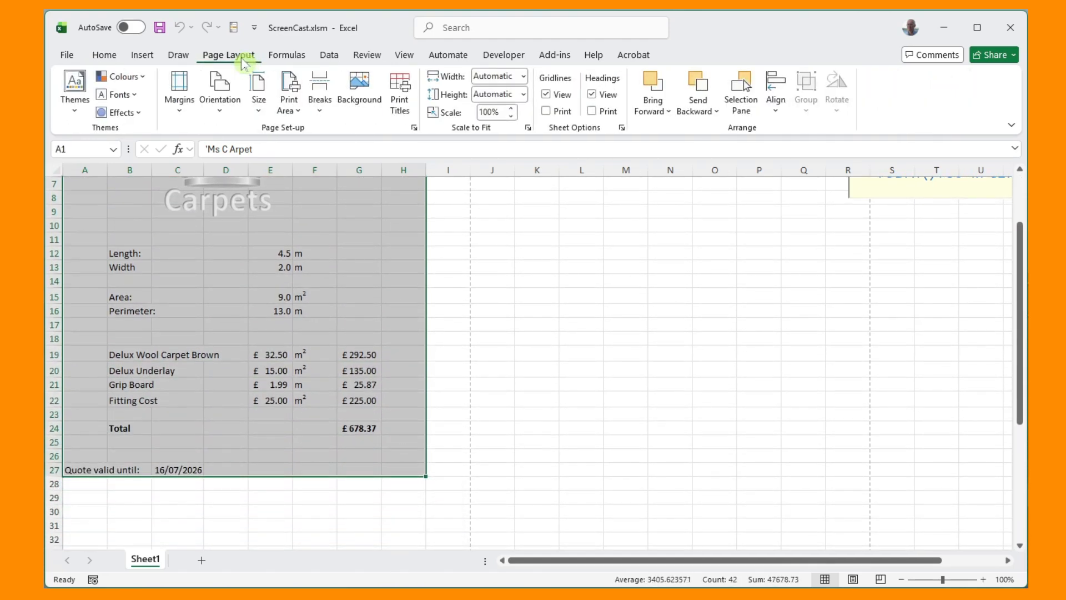
left_click(299, 114)
left_click(312, 132)
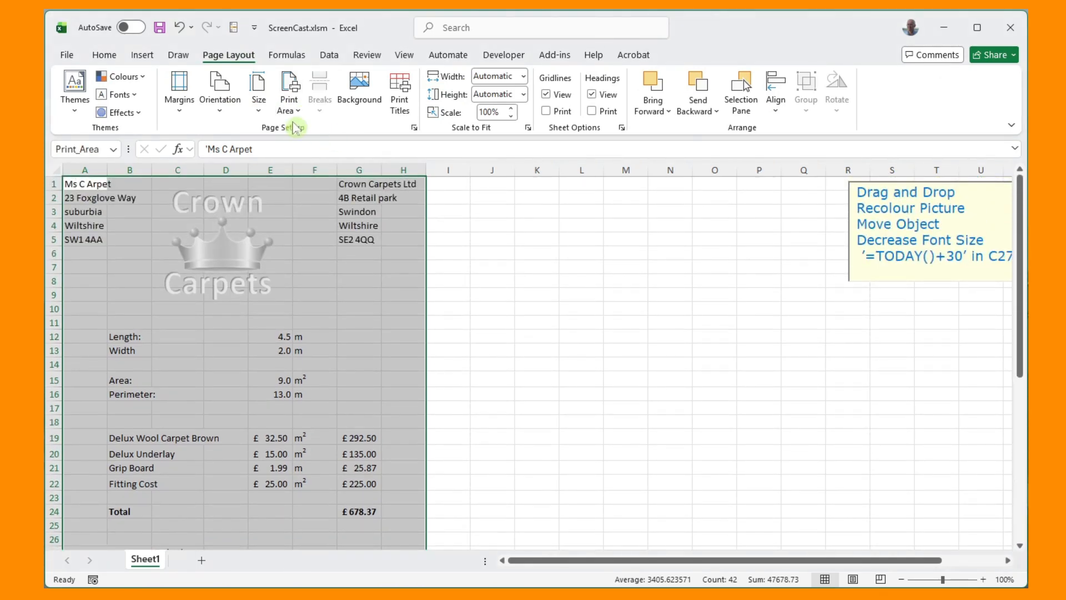
Check the page orientation options and set the paper size to A4.
left_click(221, 116)
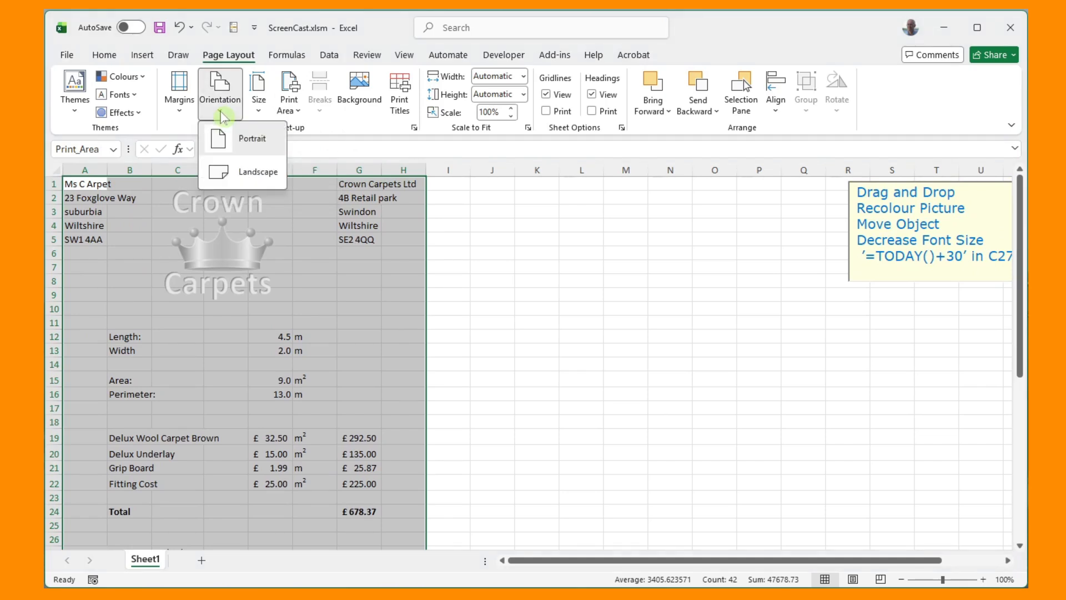
left_click(259, 114)
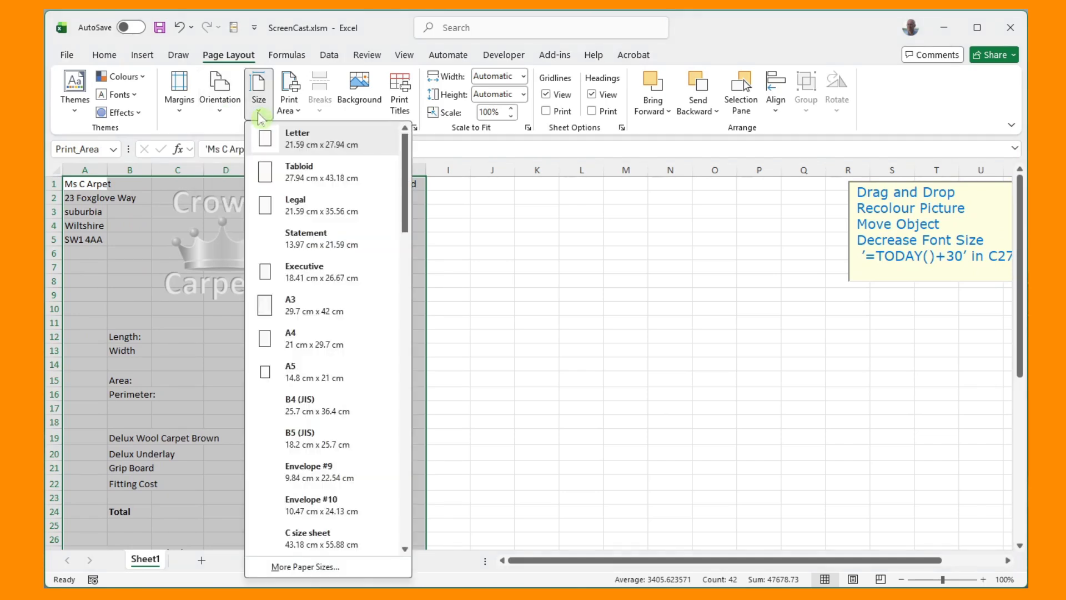
left_click(281, 339)
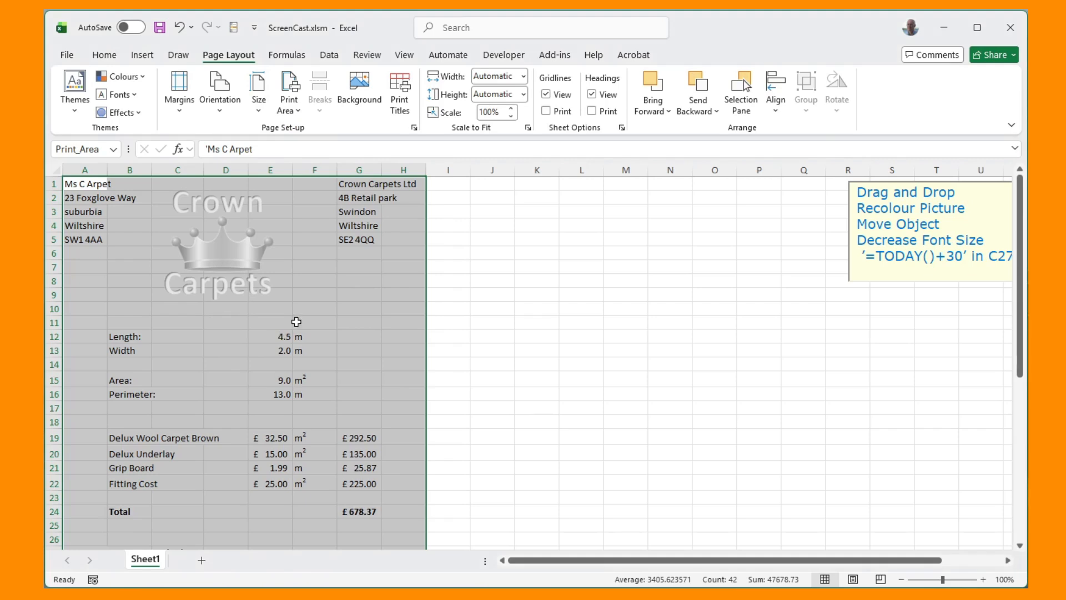
Scale the printout to fit 1 page wide and 1 page tall.
left_click(524, 76)
left_click(511, 111)
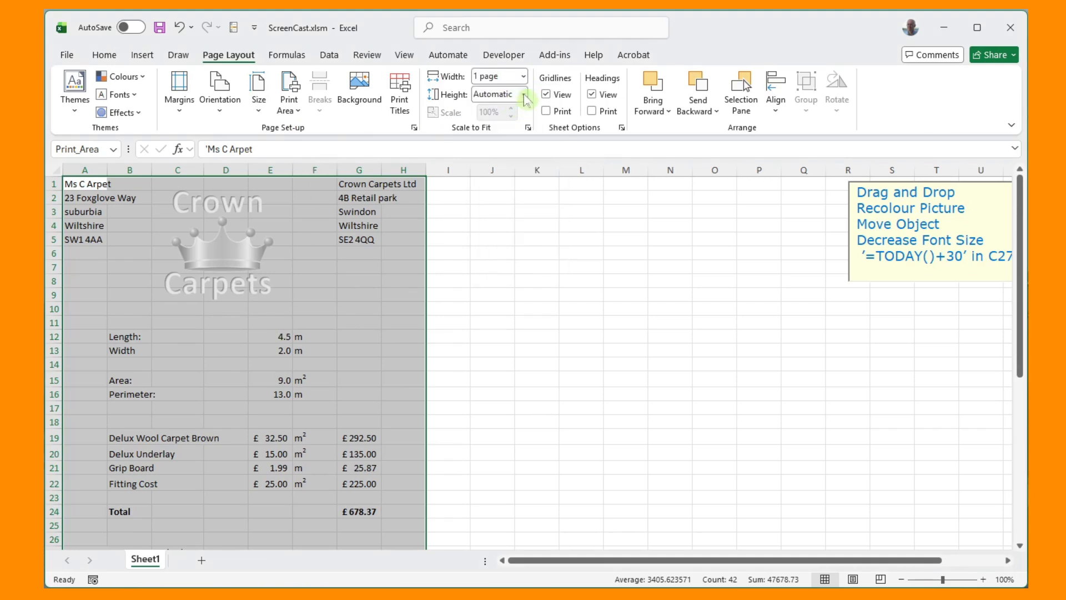
left_click(522, 95)
left_click(514, 129)
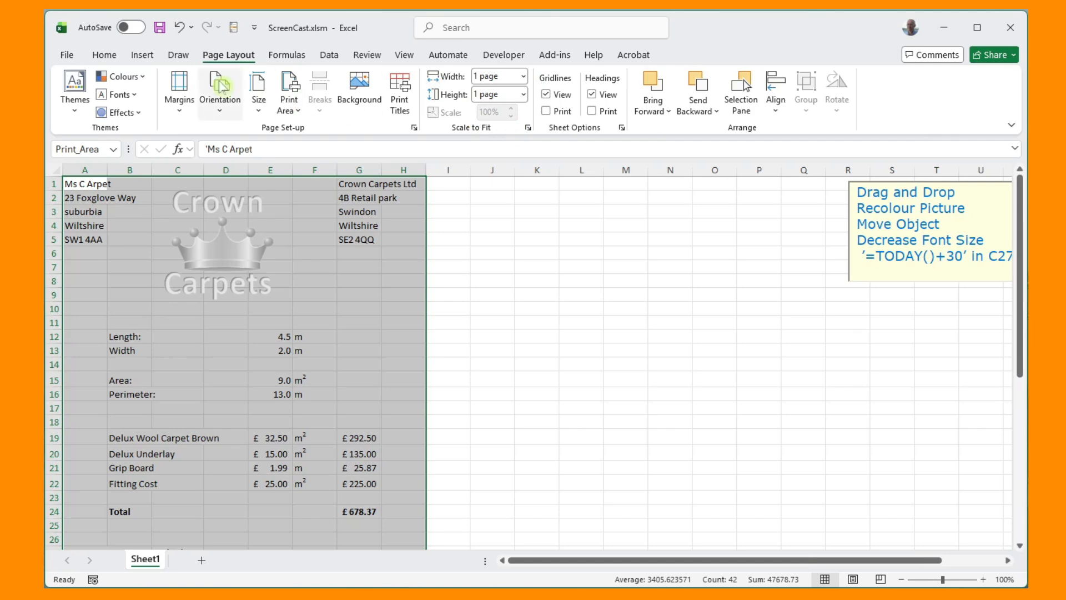
Check the quote sheet in the print preview, return to the worksheet and deselect the print range.
left_click(65, 55)
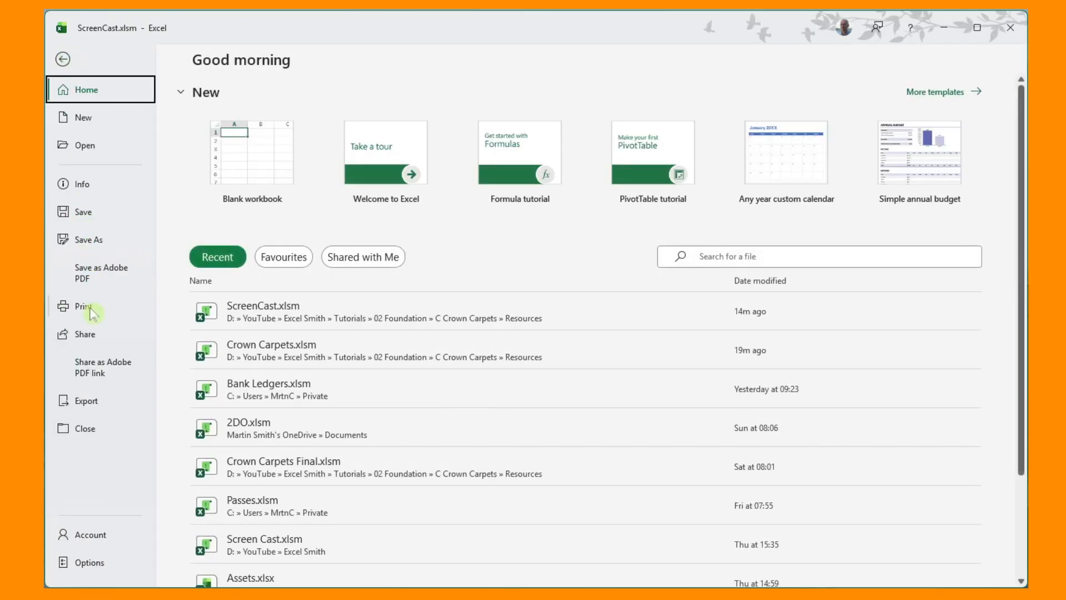
left_click(88, 308)
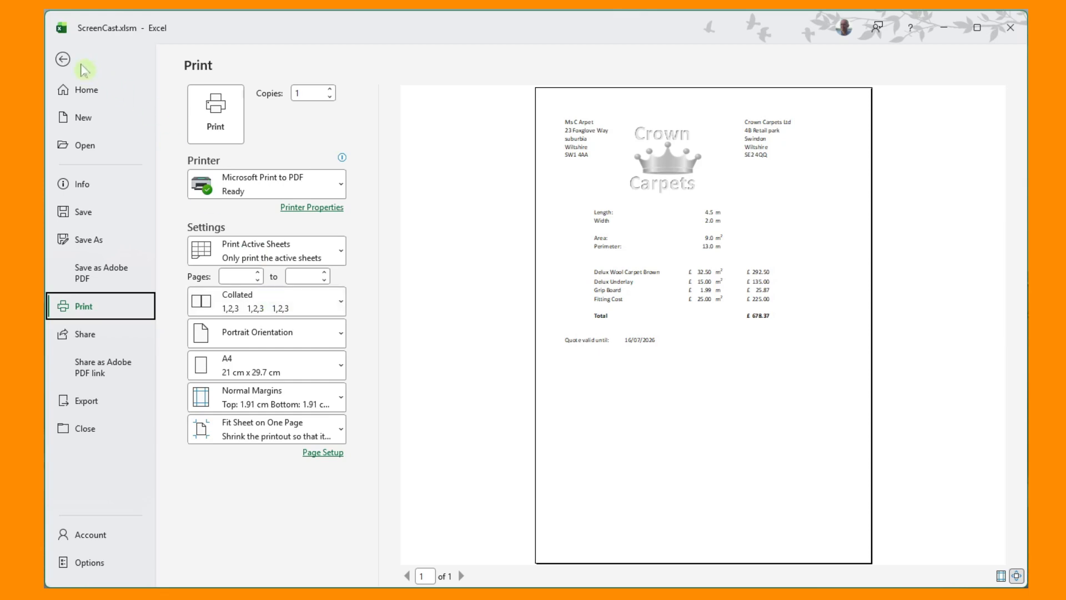
left_click(63, 59)
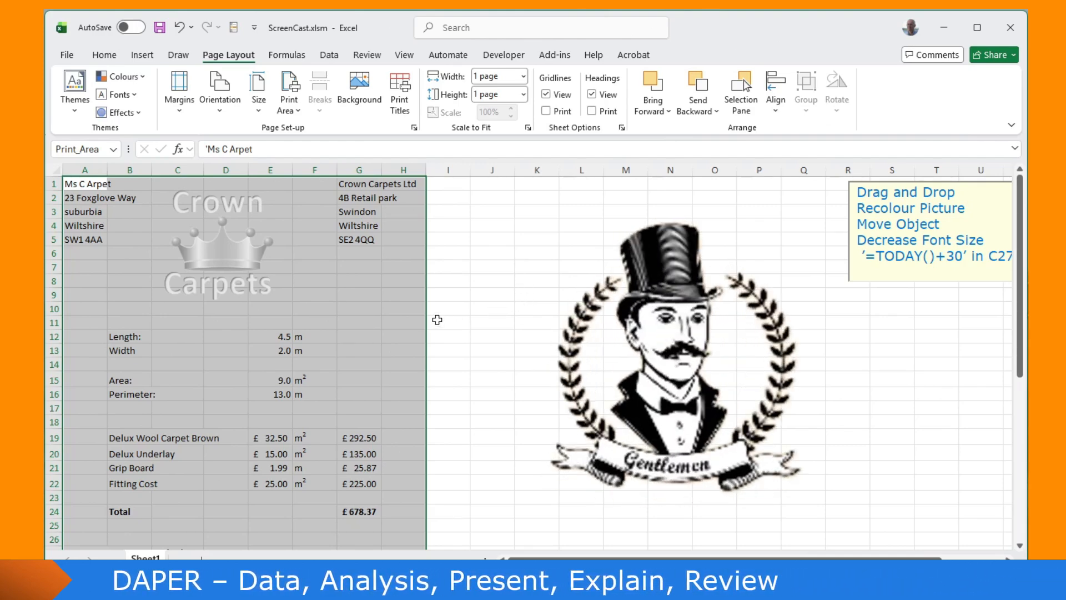
left_click(459, 289)
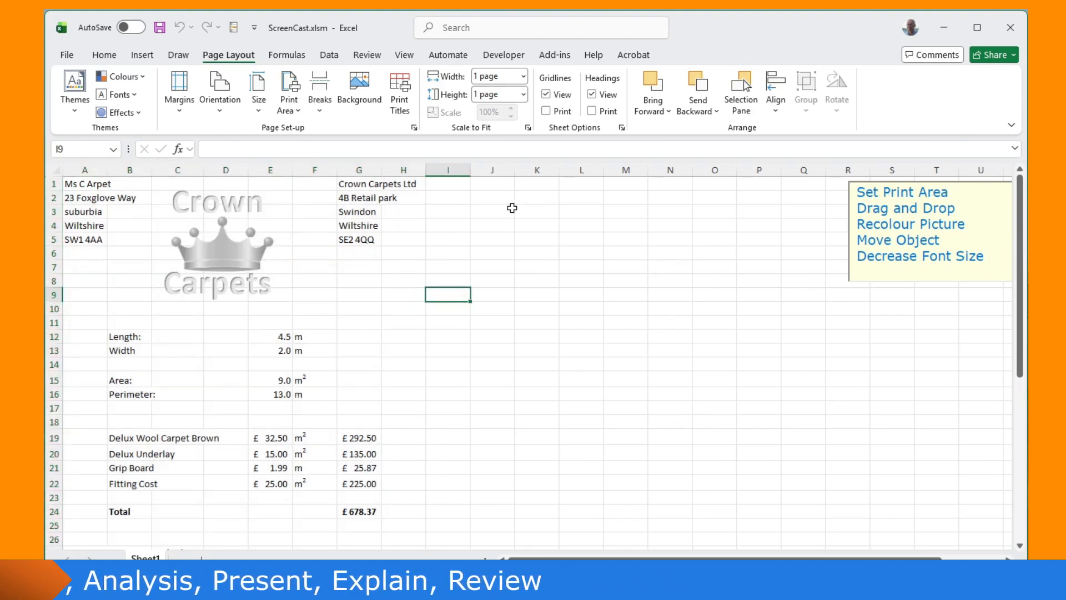
Add the instruction "Enter Customer Name" in cell K1.
left_click(535, 184)
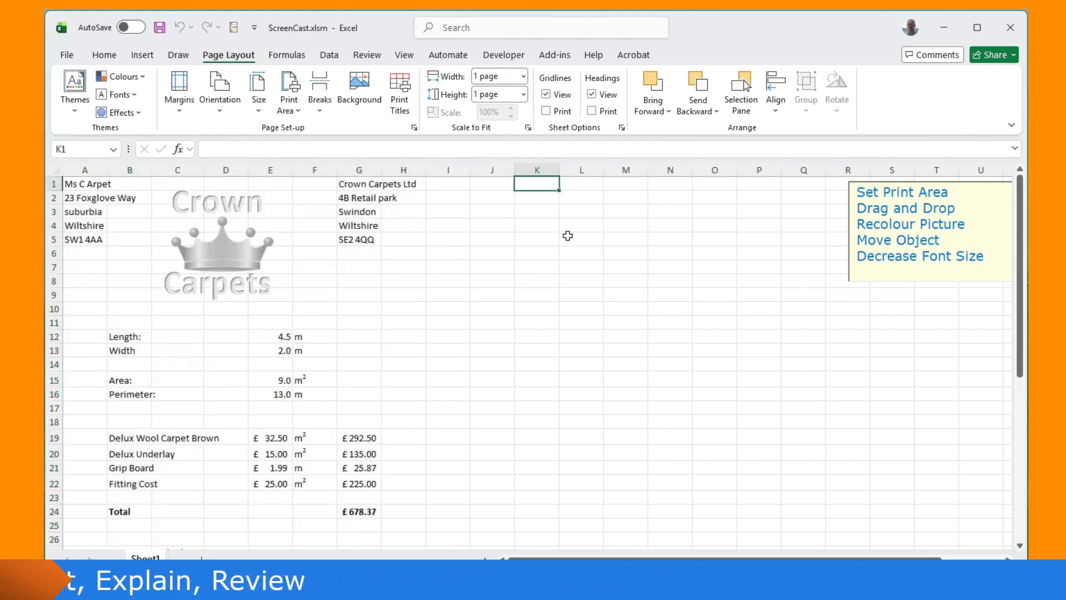
type("E")
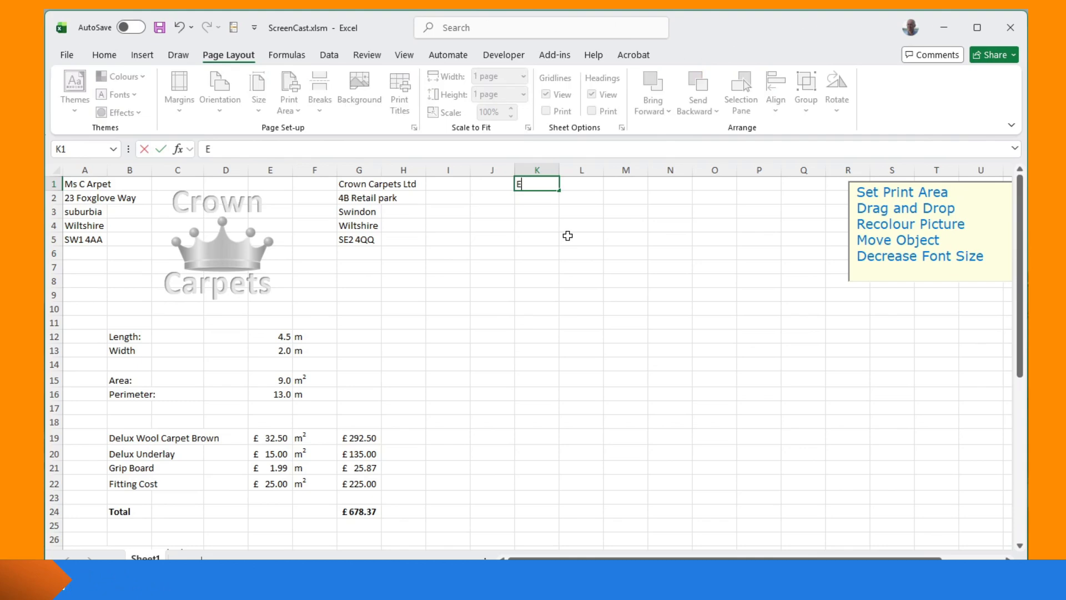
type("nter Cust")
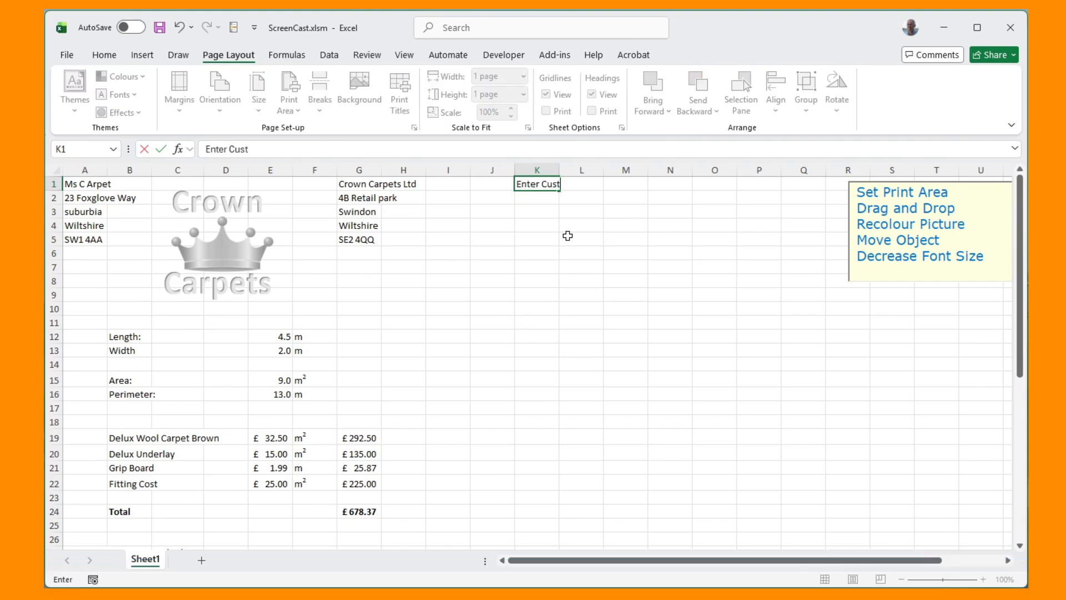
type("in")
type("omer Name")
key("Return")
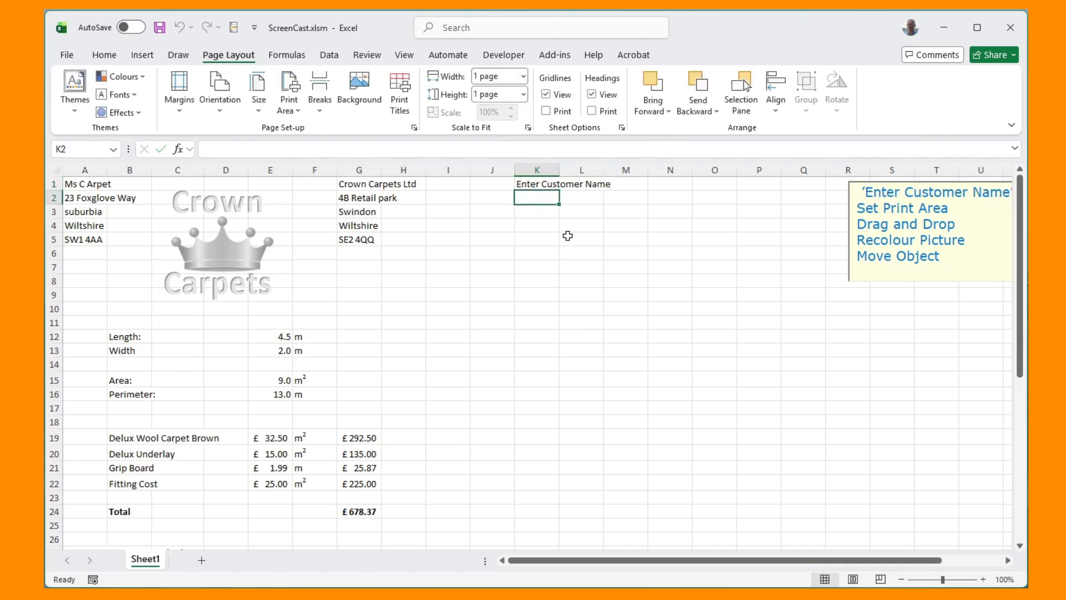
Fill cells K2:K5 with the instruction "Enter Customer Address" in a single entry.
key("shift+Down")
key("shift+Down")
key("shift+Down")
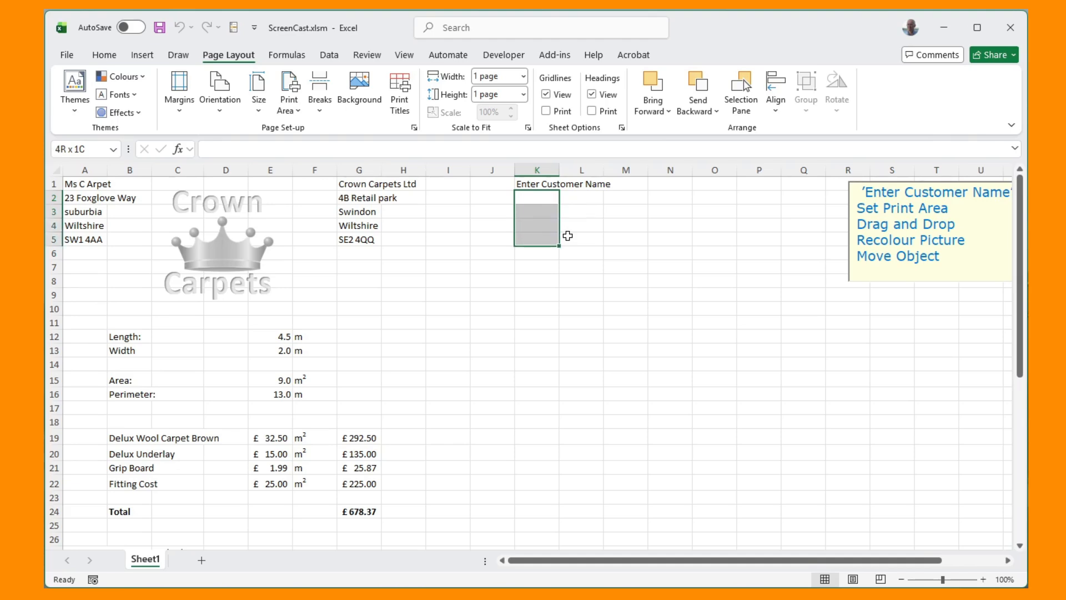
type("Enter")
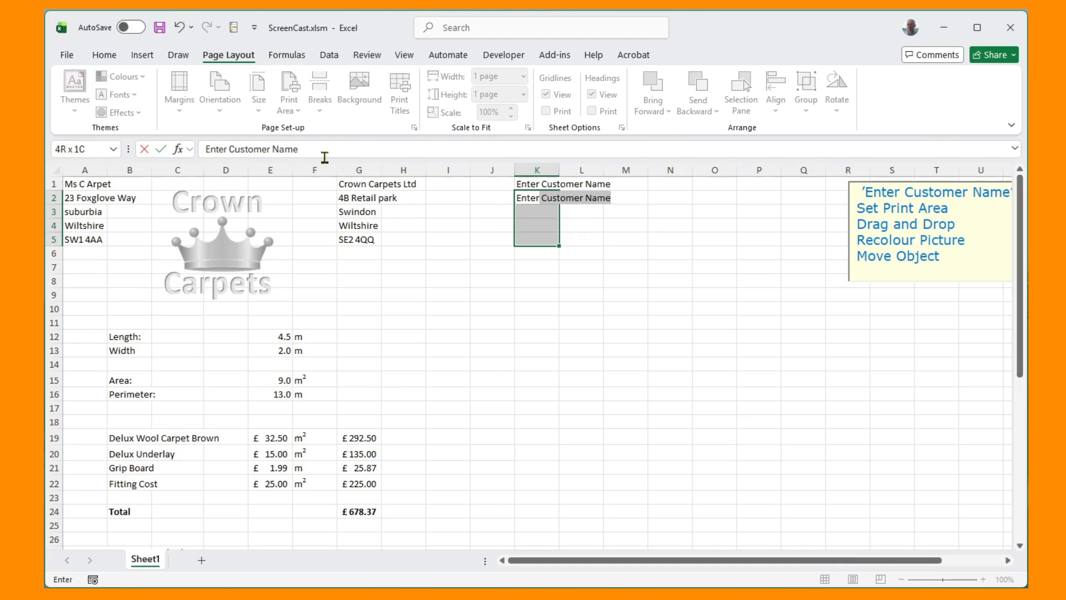
double_click(289, 150)
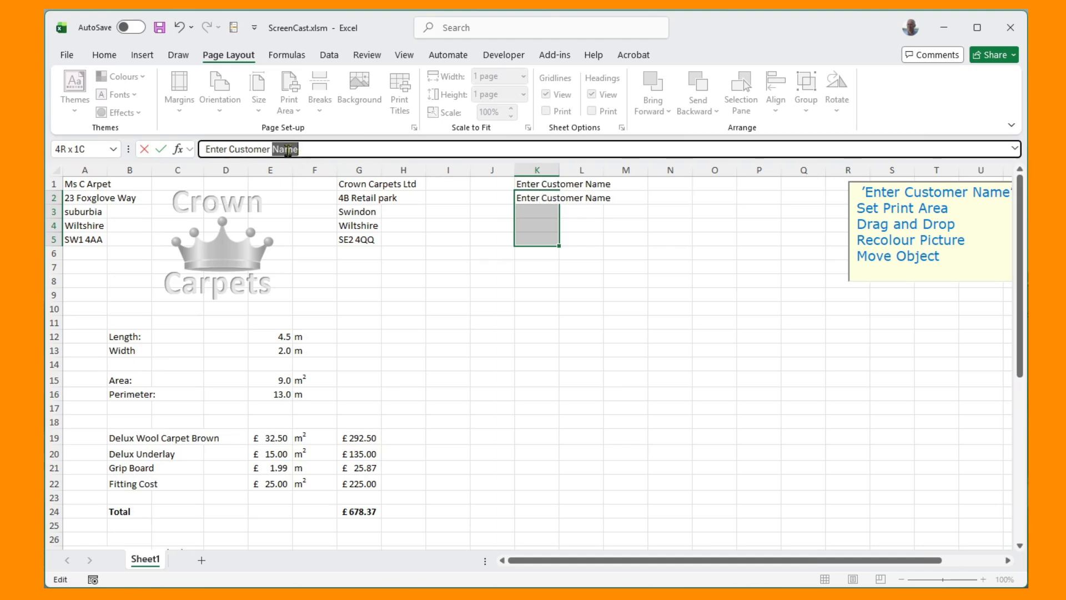
type("Ad")
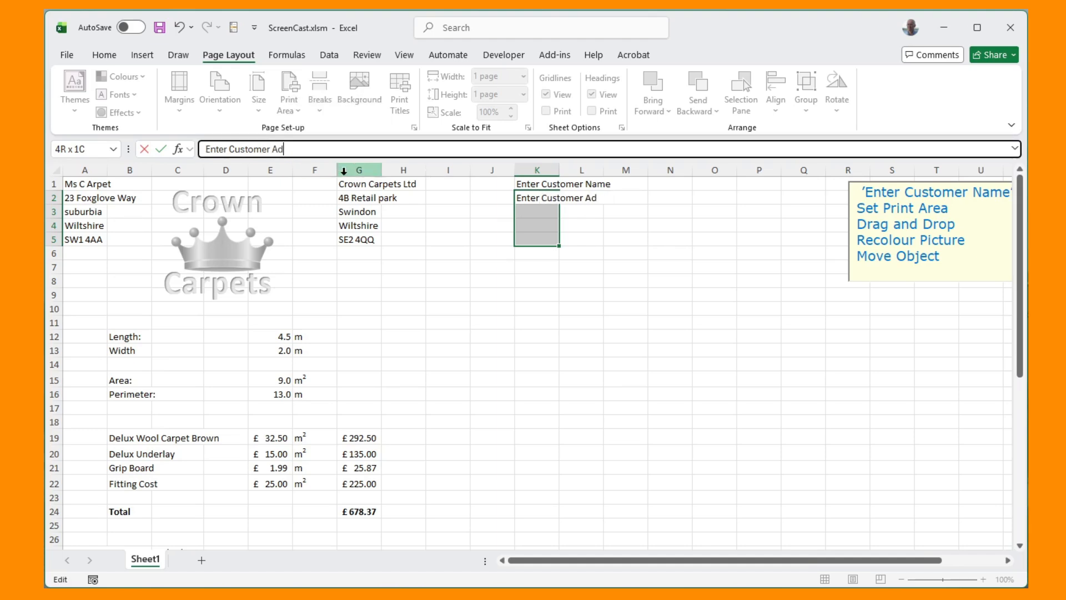
type("drte")
type("ss")
key("ctrl+Return")
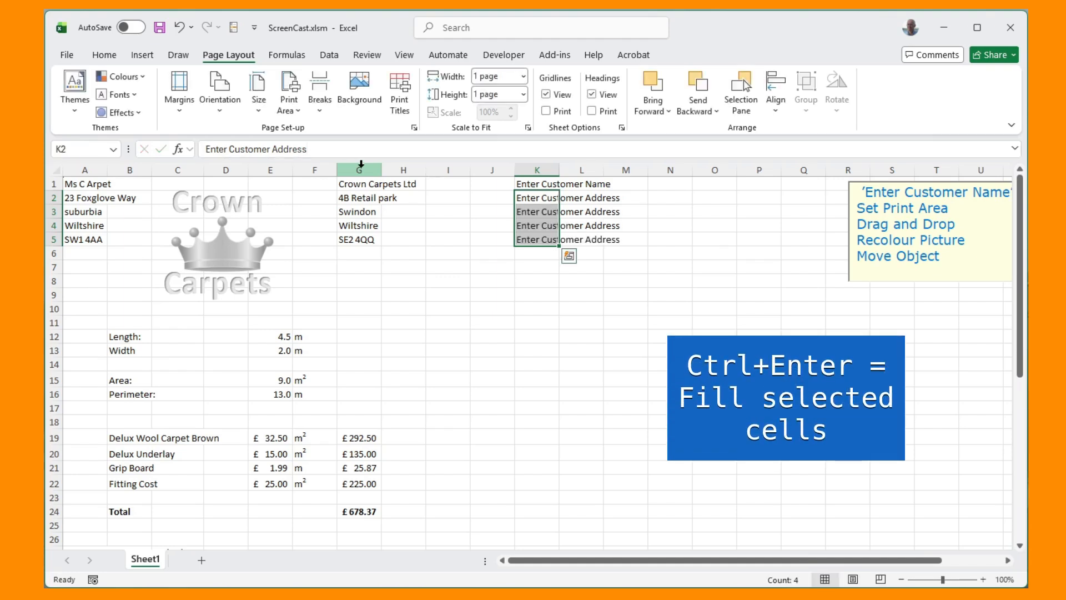
Fill cells K12:K13 beside the length and width with the instruction "Enter Room dimensions".
left_click_drag(544, 340, 545, 346)
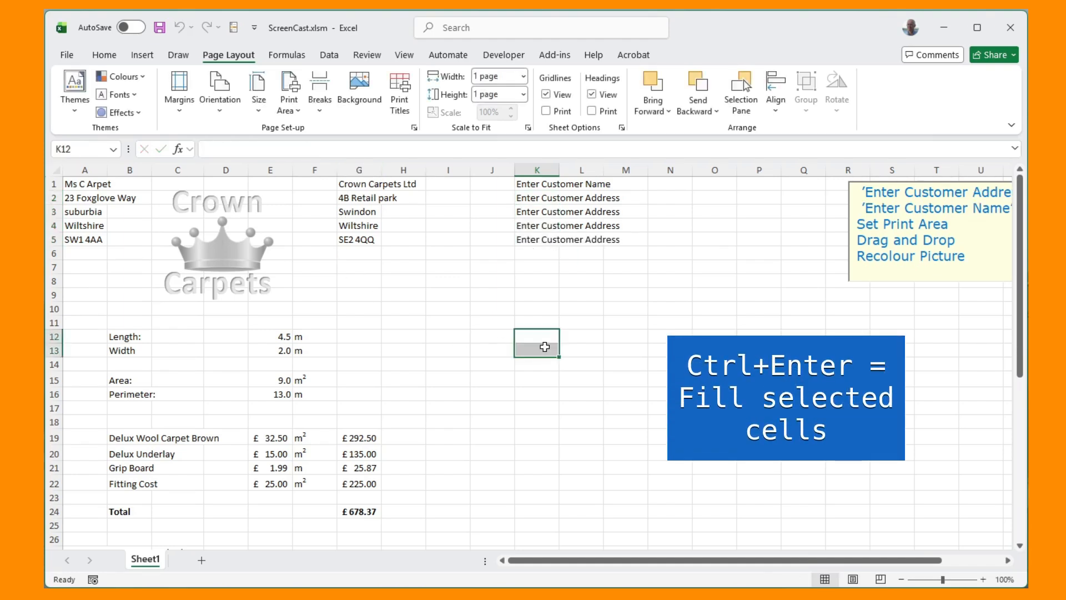
type("Enter")
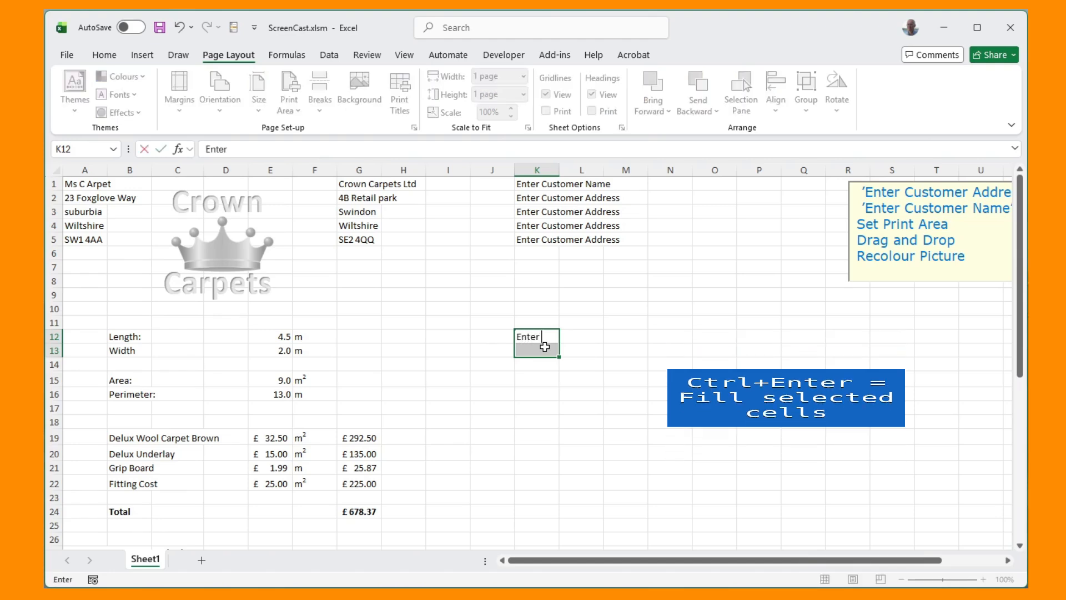
type(" Room d")
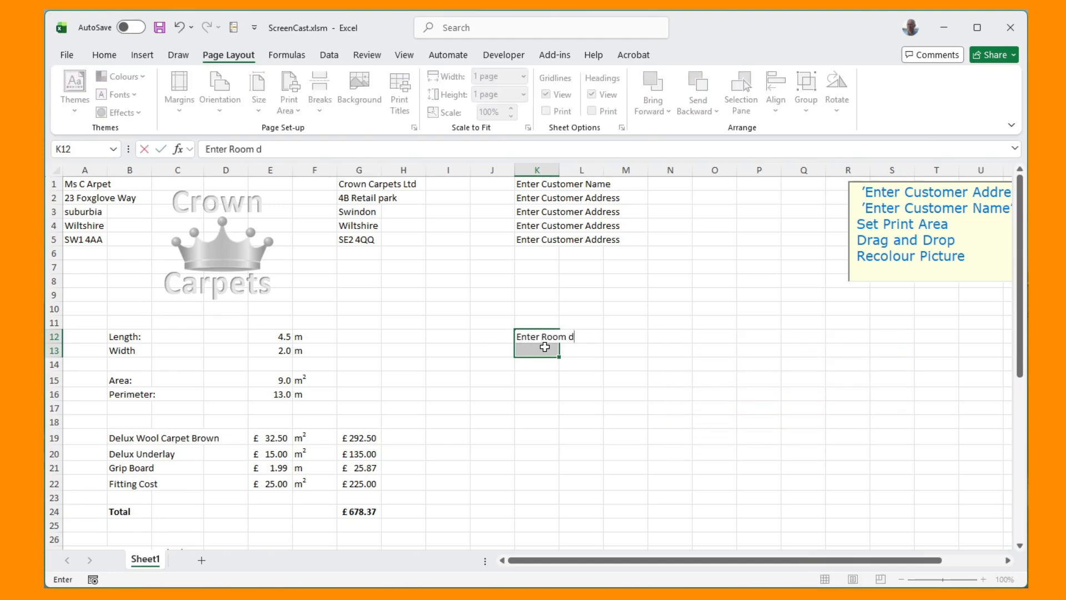
type("imensions")
key("ctrl+Return")
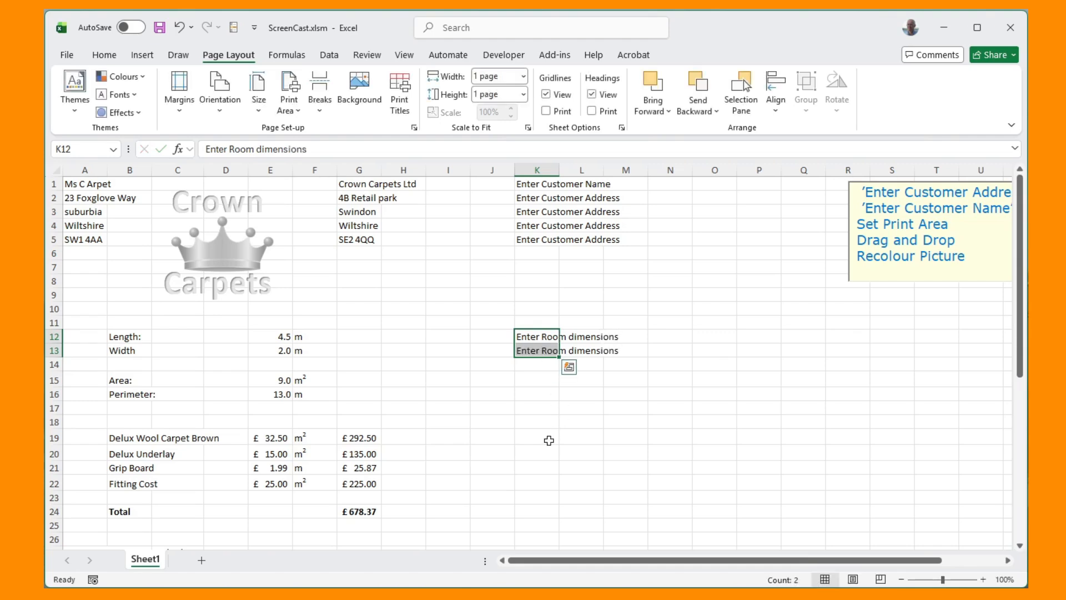
Fill cells K19:K22 beside the itemised costs with the instruction "Enter carpet options".
left_click_drag(548, 439, 546, 492)
type("Enter")
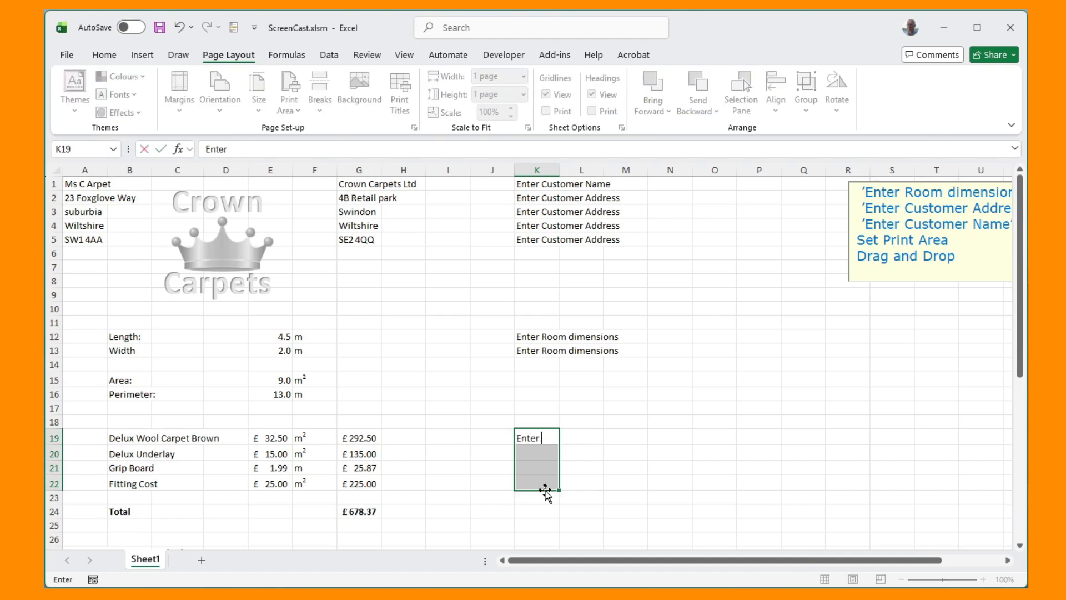
type(" carpet options")
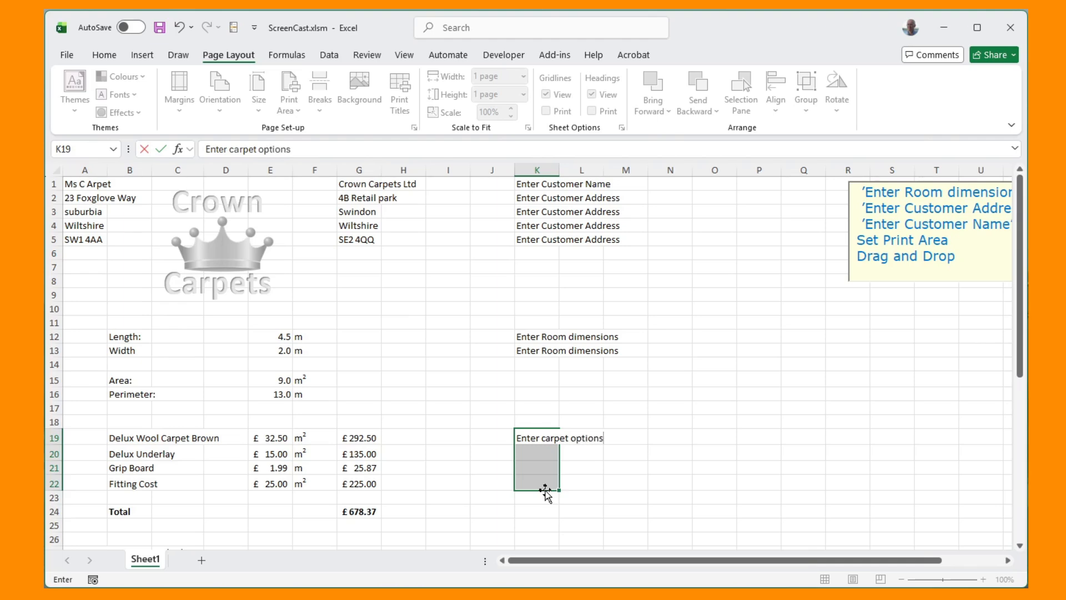
key("ctrl+Return")
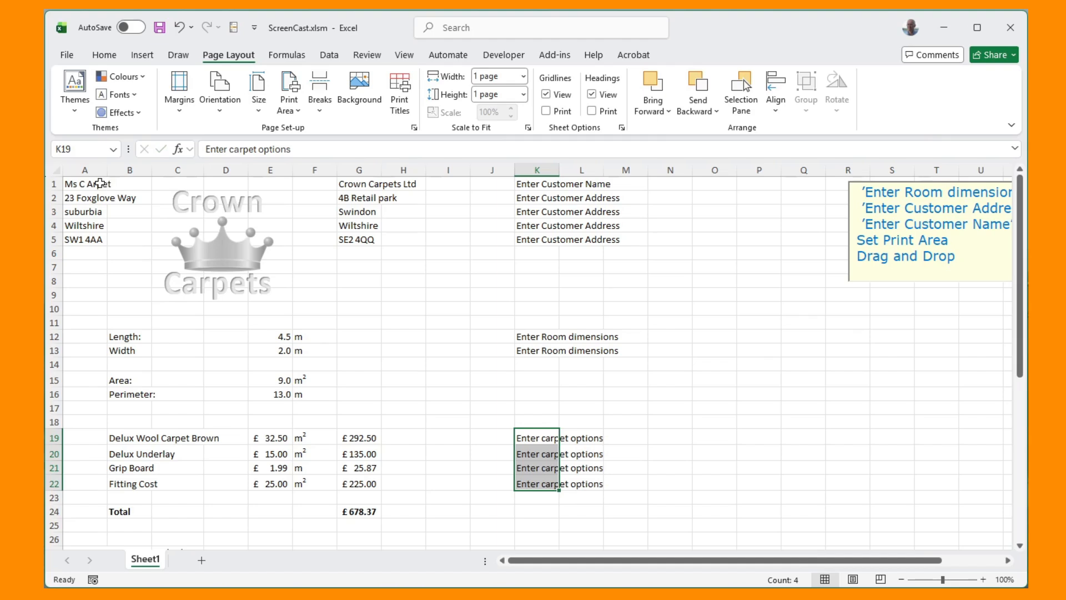
Set the font colour of the customer name and address in A1:A5 to standard blue.
left_click(77, 184)
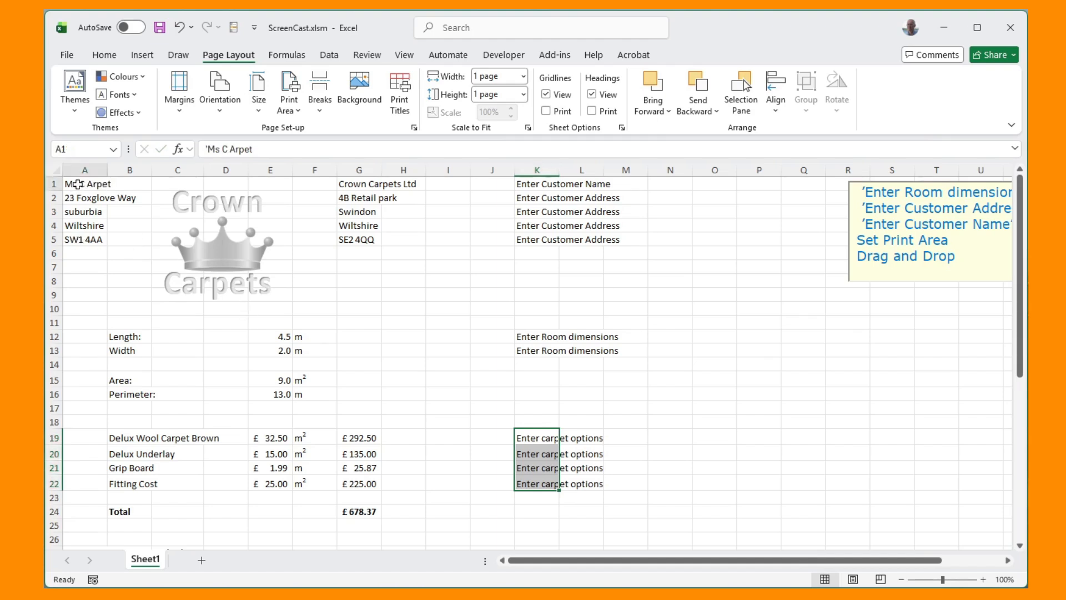
left_click_drag(78, 184, 83, 238)
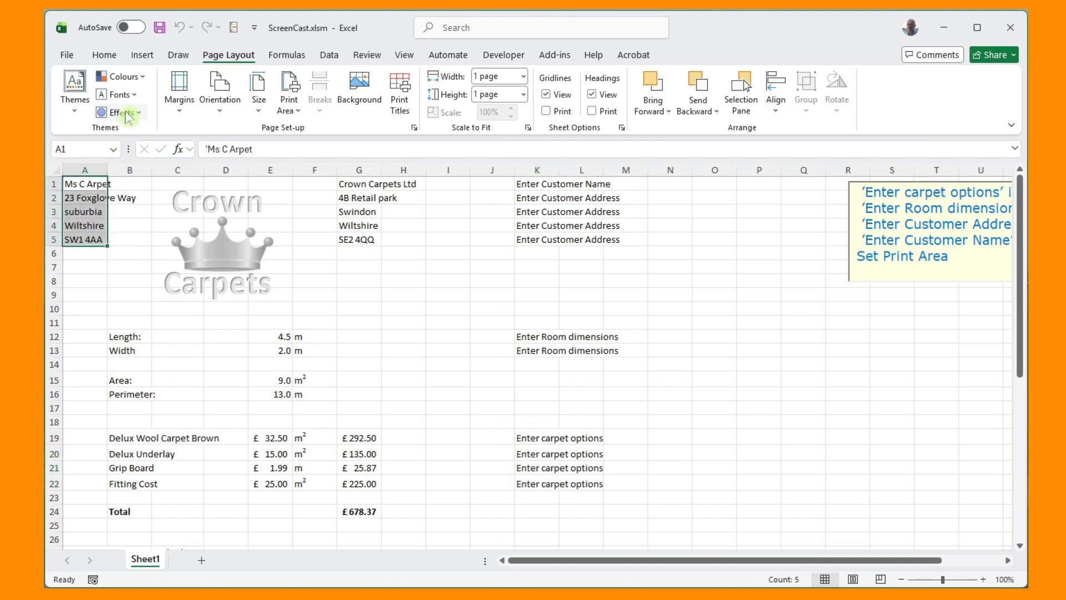
left_click(105, 56)
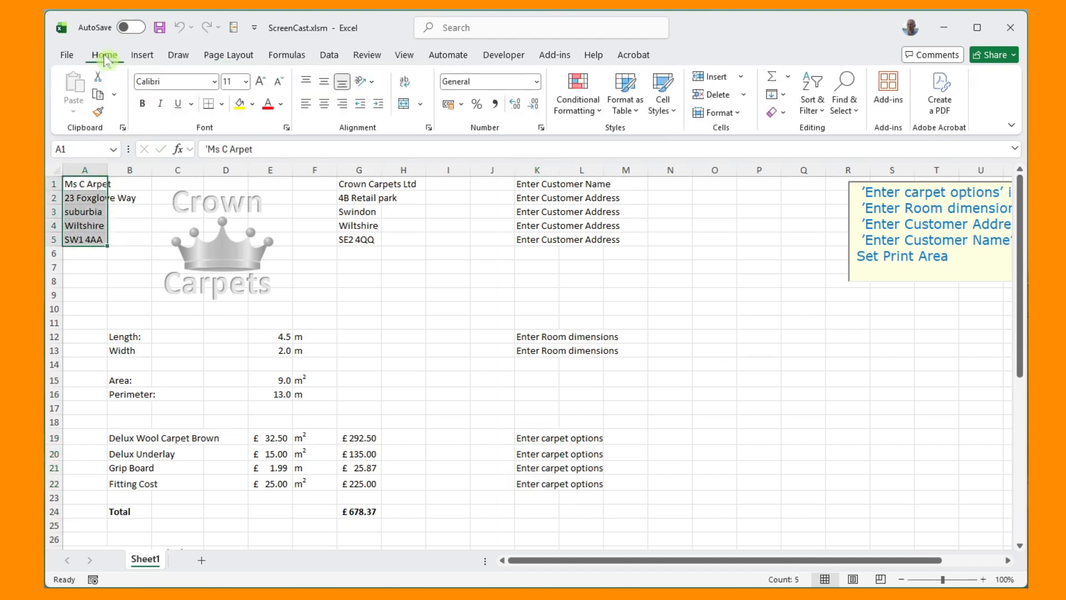
left_click(281, 105)
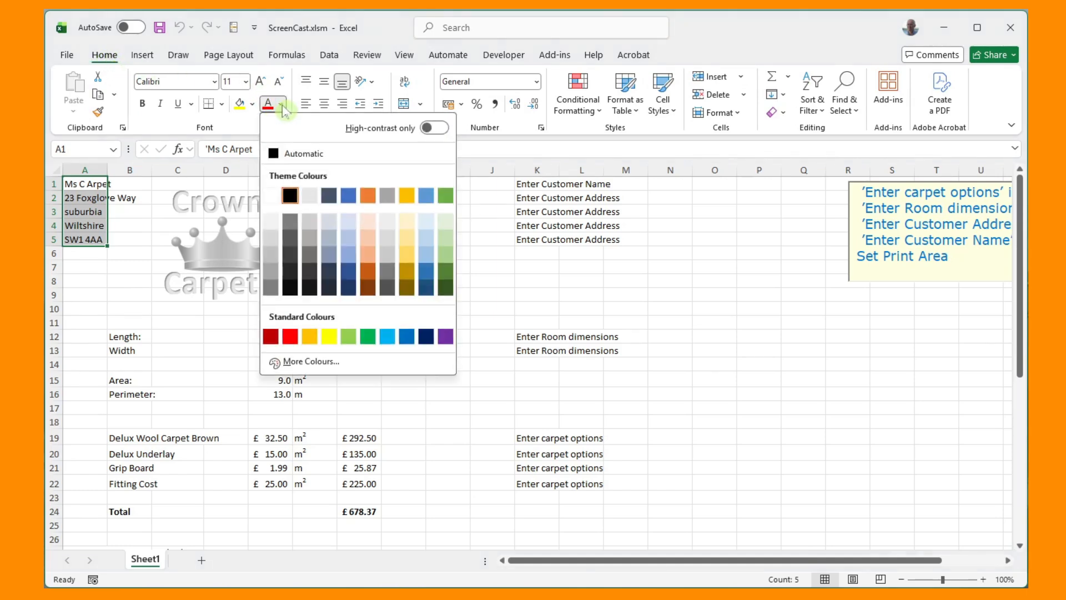
left_click(411, 336)
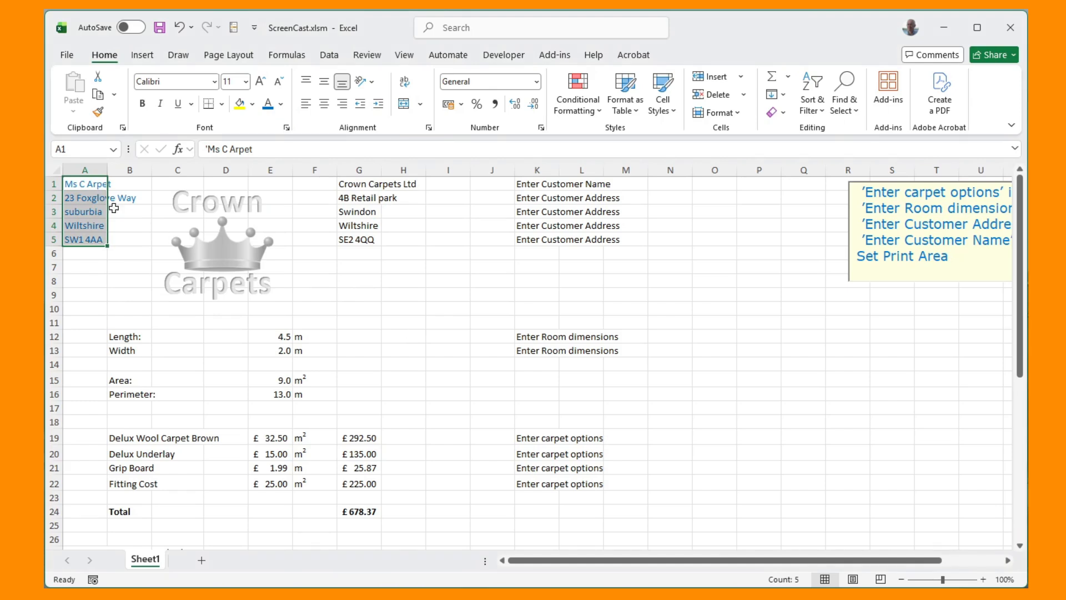
Apply the same blue font colour to the instructions in K1:K5, the dimensions in E12:E13 and the cost items in B19:E22.
left_click_drag(528, 185, 530, 240)
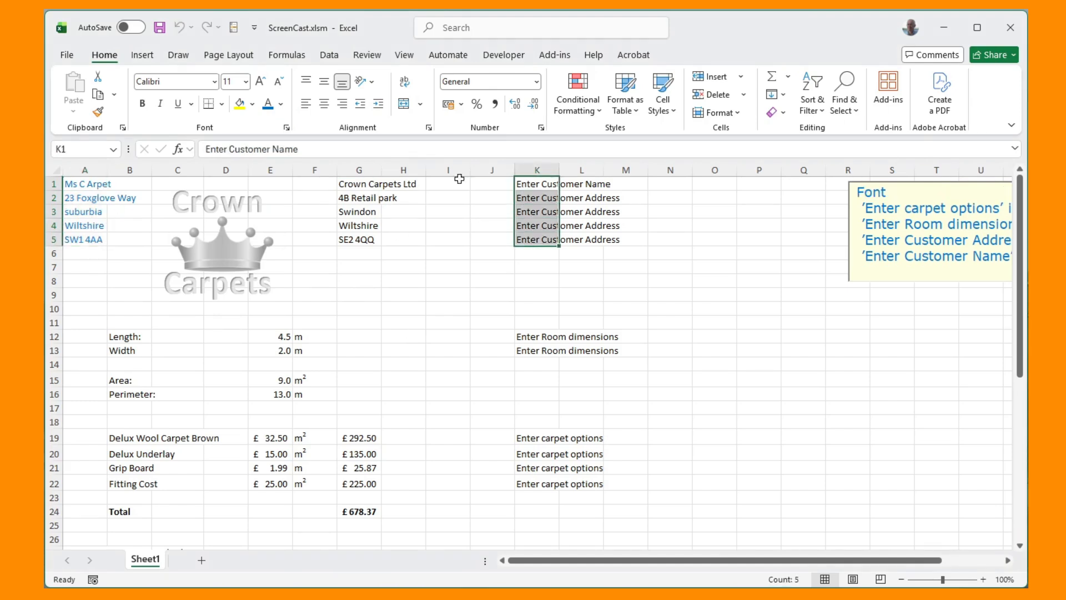
left_click(268, 104)
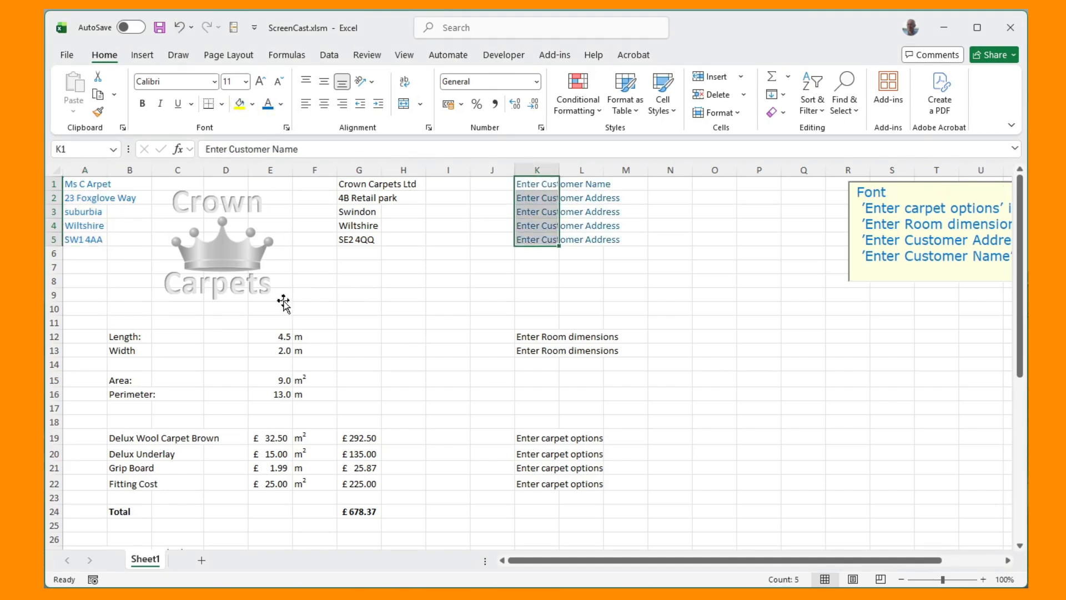
left_click_drag(287, 336, 286, 350)
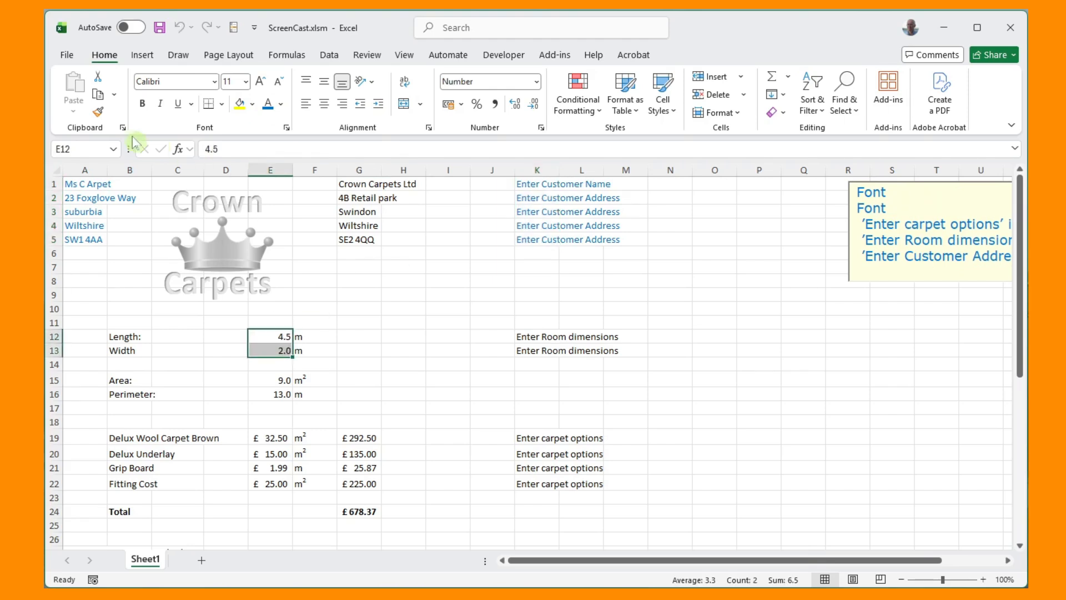
left_click(269, 104)
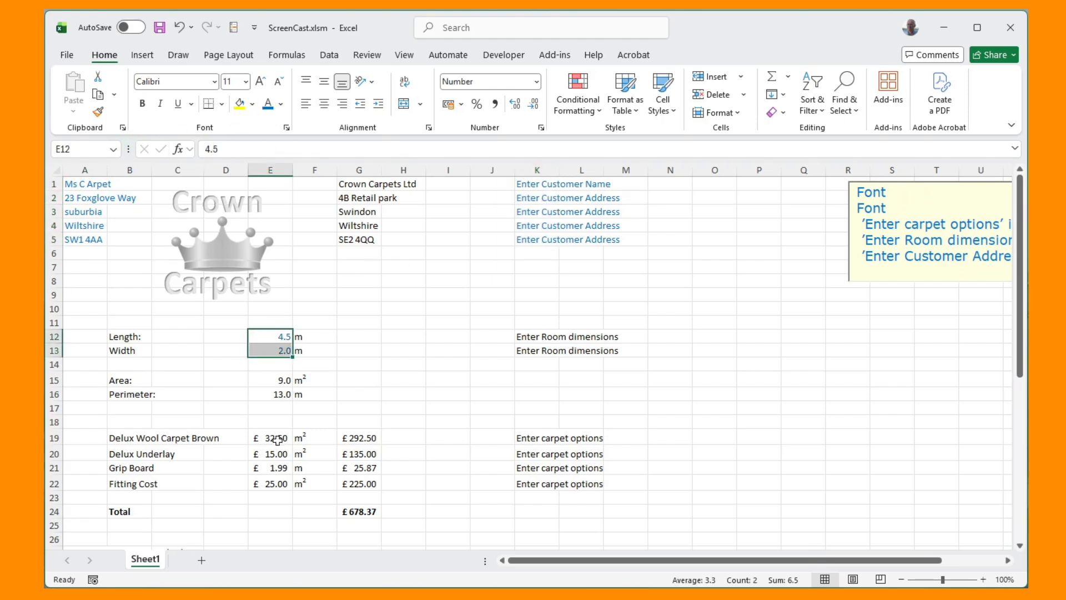
left_click_drag(125, 437, 284, 484)
left_click(268, 104)
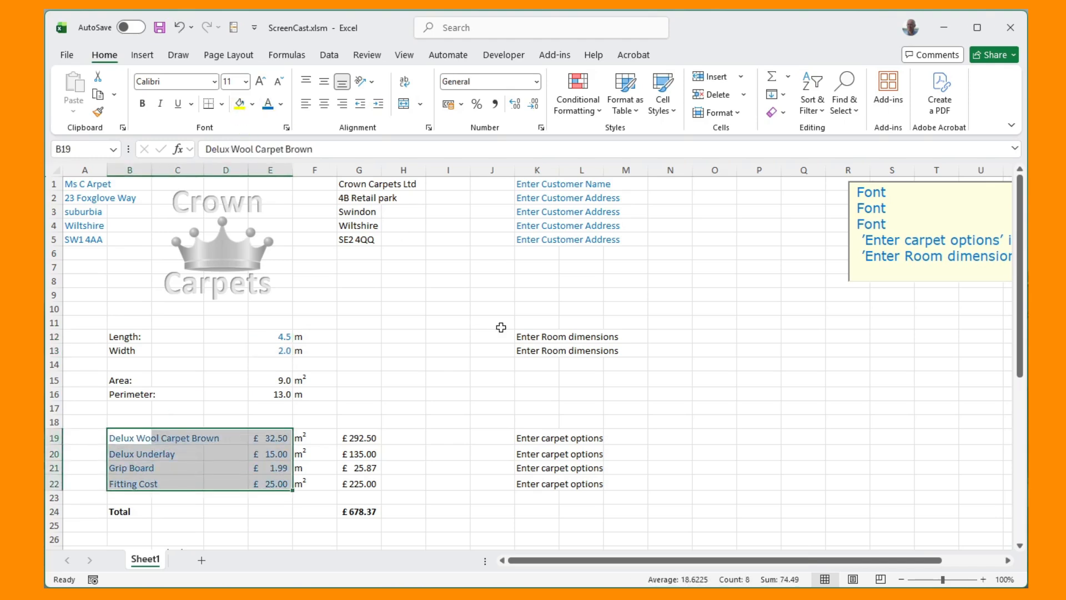
Apply the same blue font colour to the room dimension and carpet option instructions in K11:K23.
left_click_drag(536, 322, 541, 495)
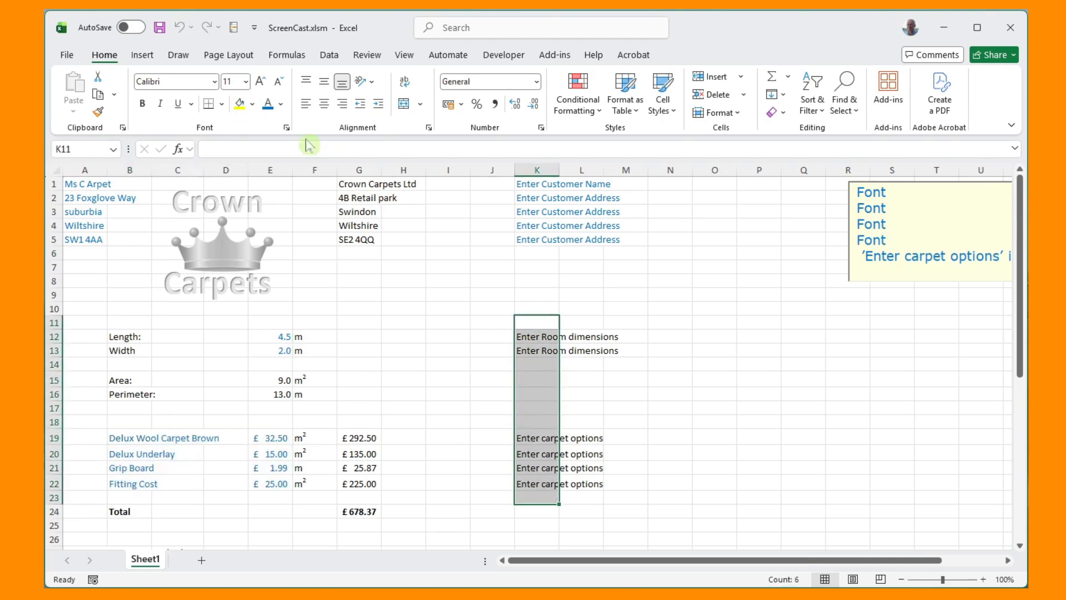
left_click(268, 104)
left_click(642, 295)
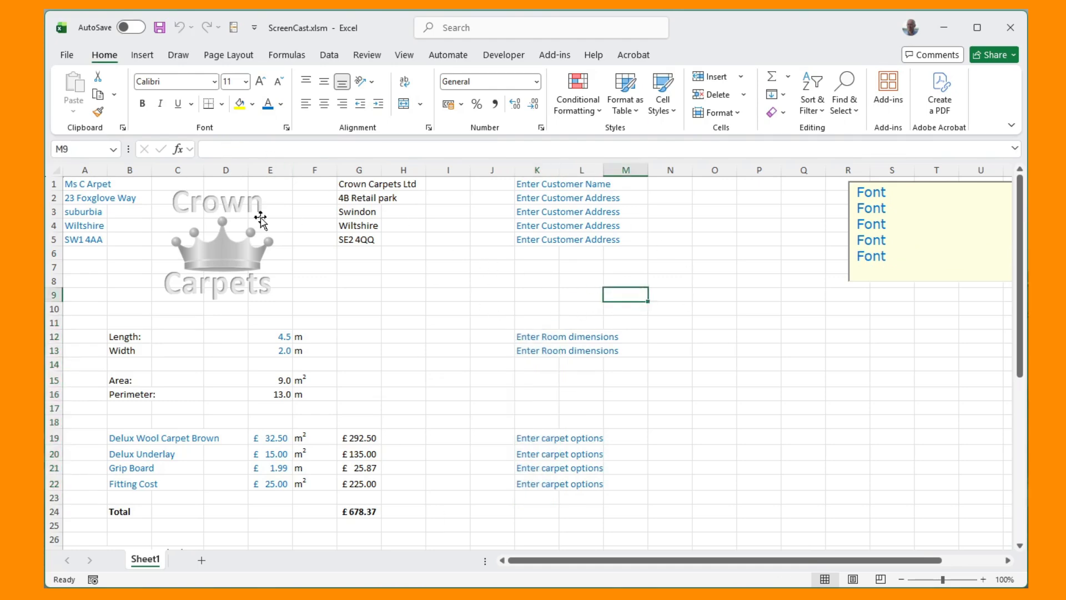
Open the print preview to check the coloured quote sheet's one-page A4 layout.
left_click(70, 56)
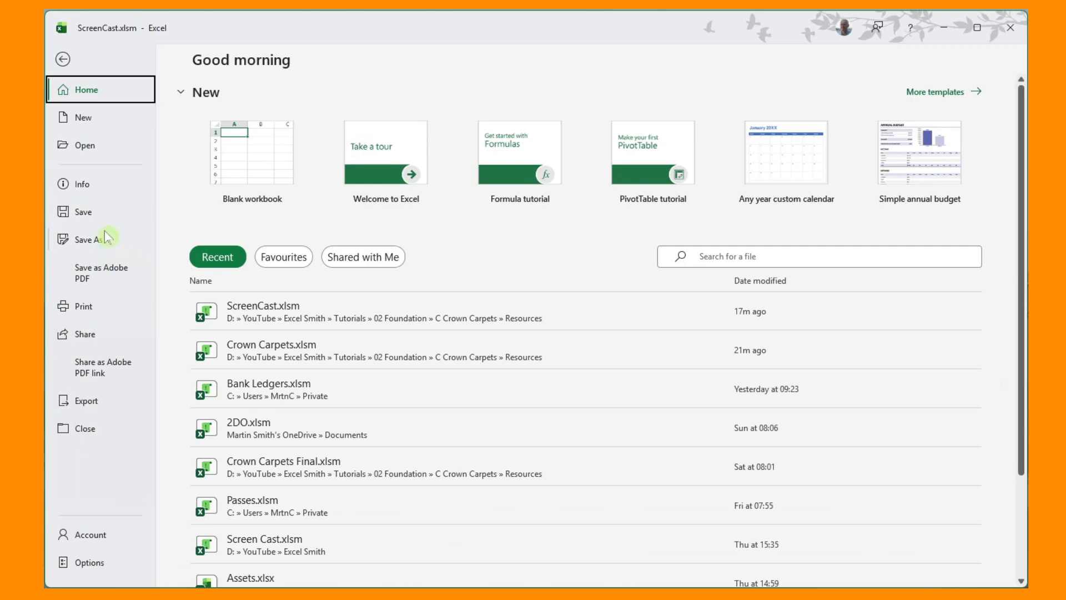
left_click(99, 310)
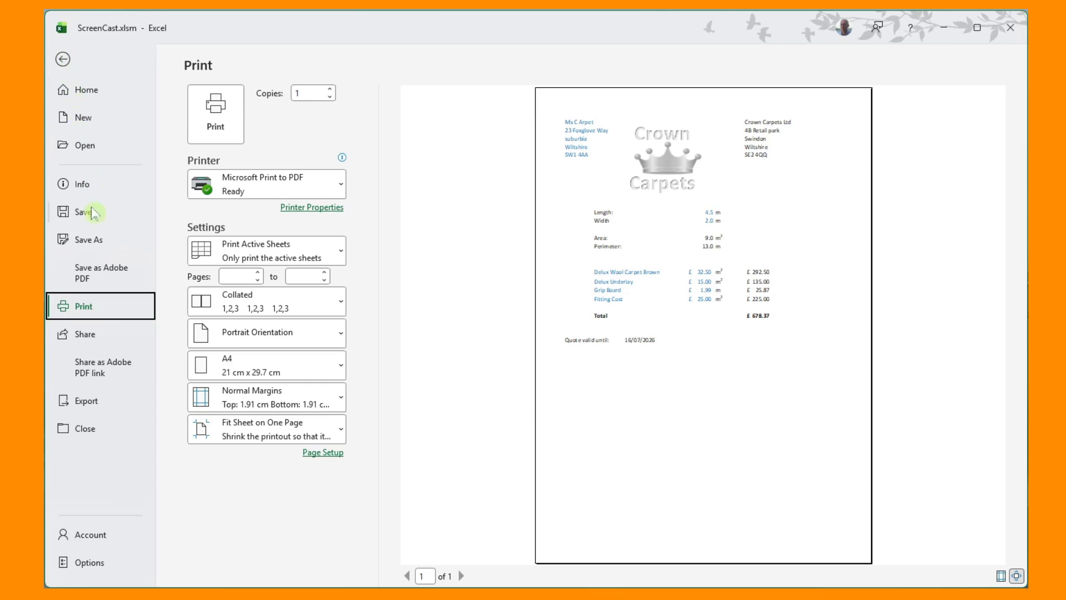
Save the workbook as a copy in the Resources folder, entering a new file name that starts with "Crown Ca".
left_click(88, 239)
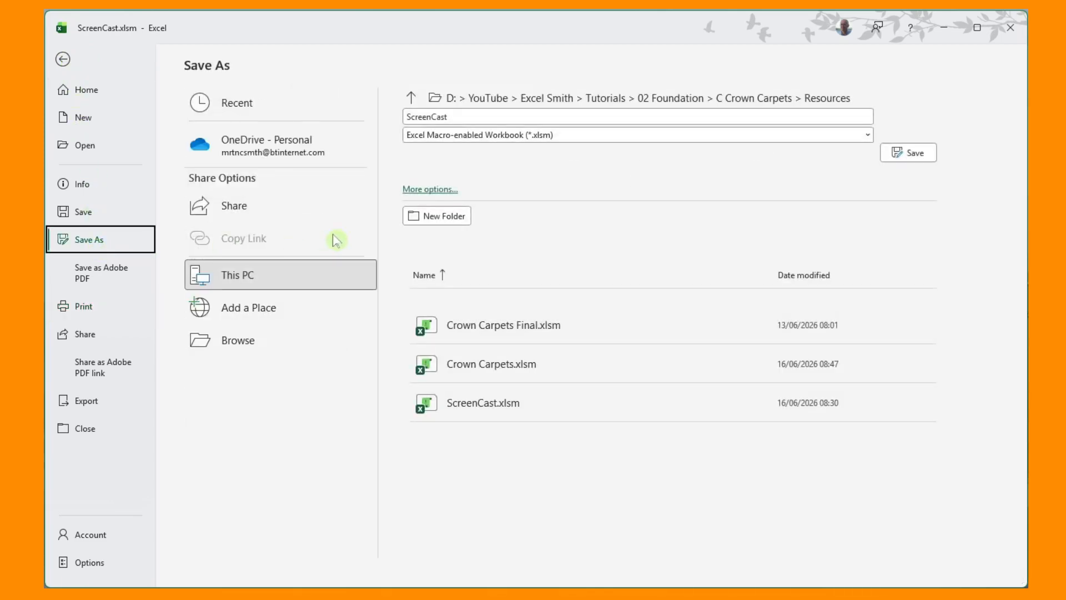
left_click(470, 118)
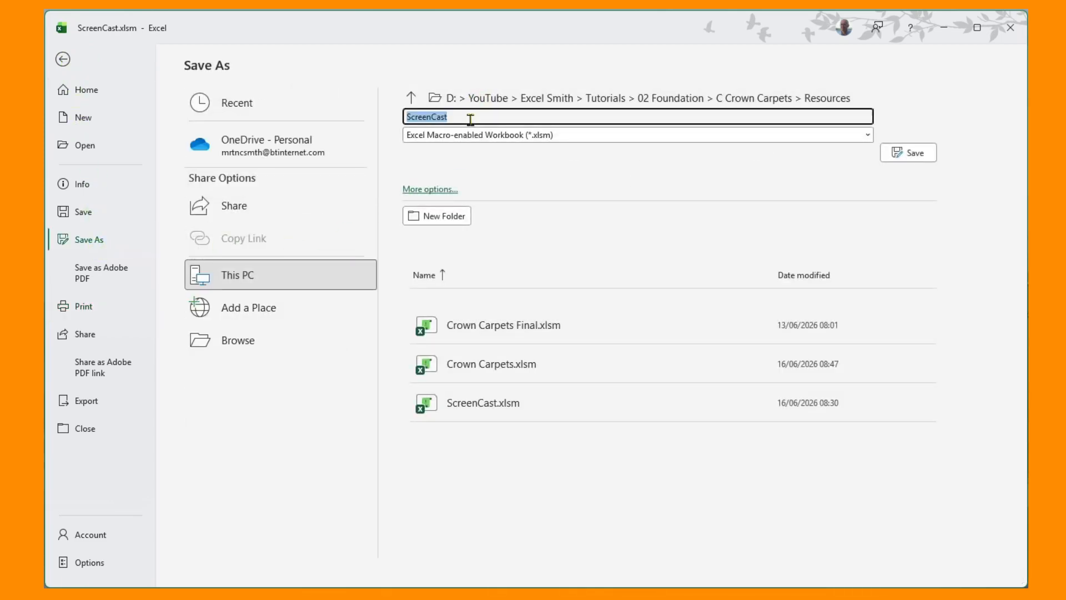
type("Crown")
type("Ca")
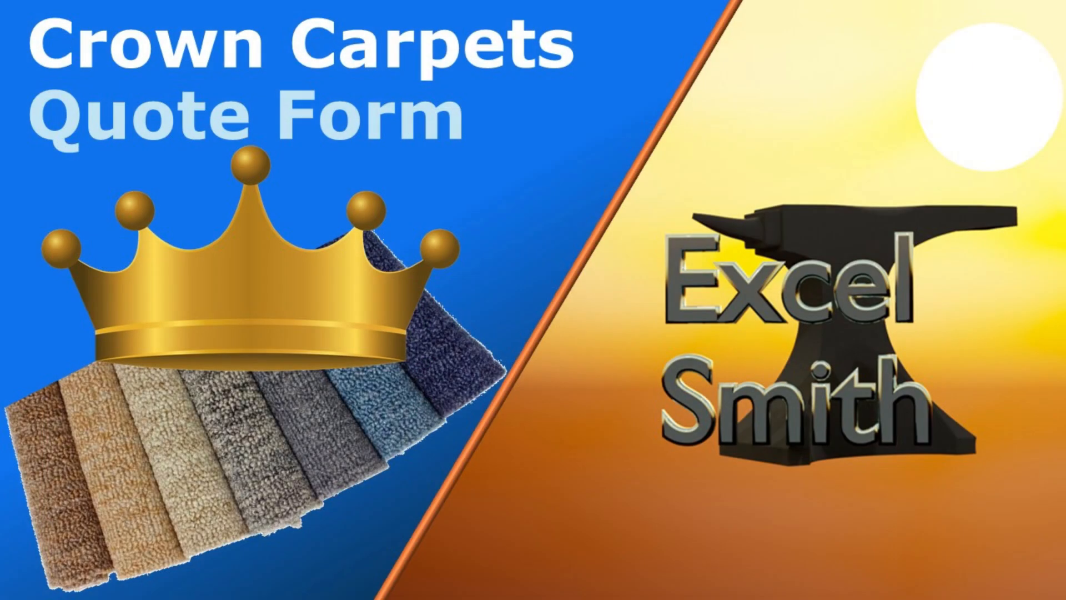